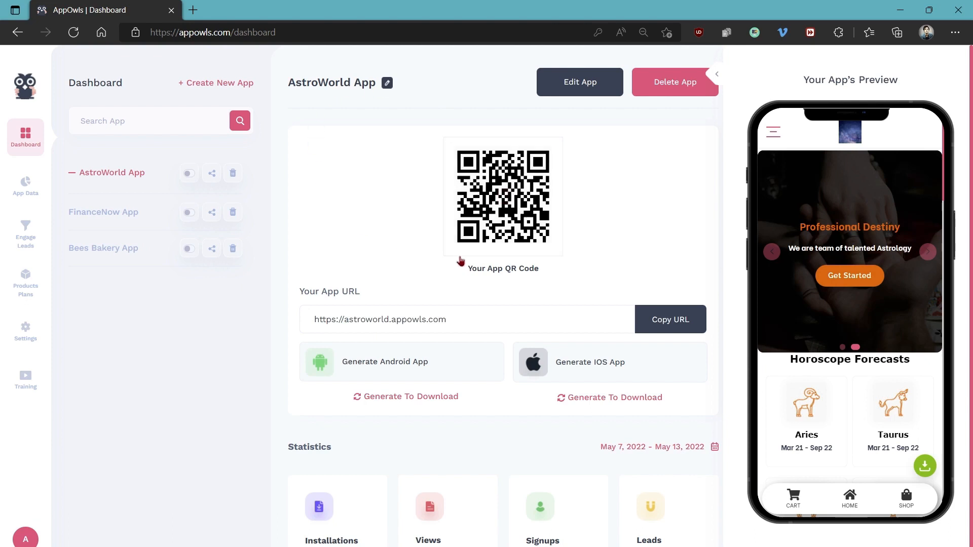
# Check the available date range options for the AstroWorld App statistics on the dashboard
pyautogui.scroll(-1, 602, 246)
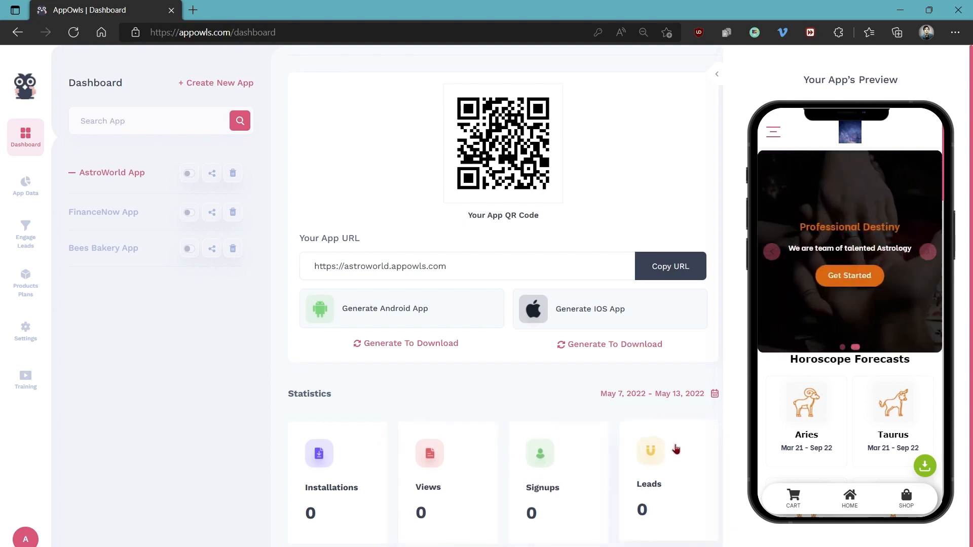
pyautogui.click(640, 400)
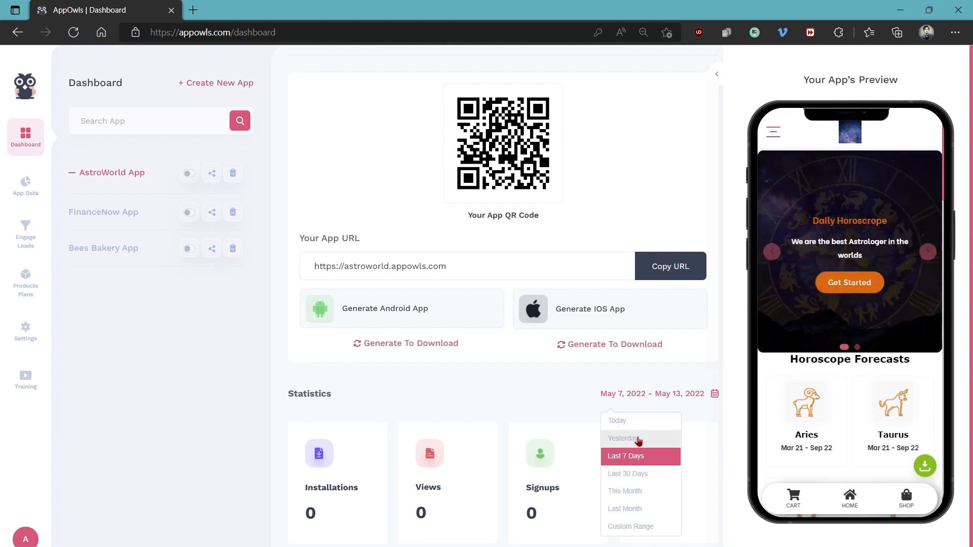
pyautogui.click(581, 399)
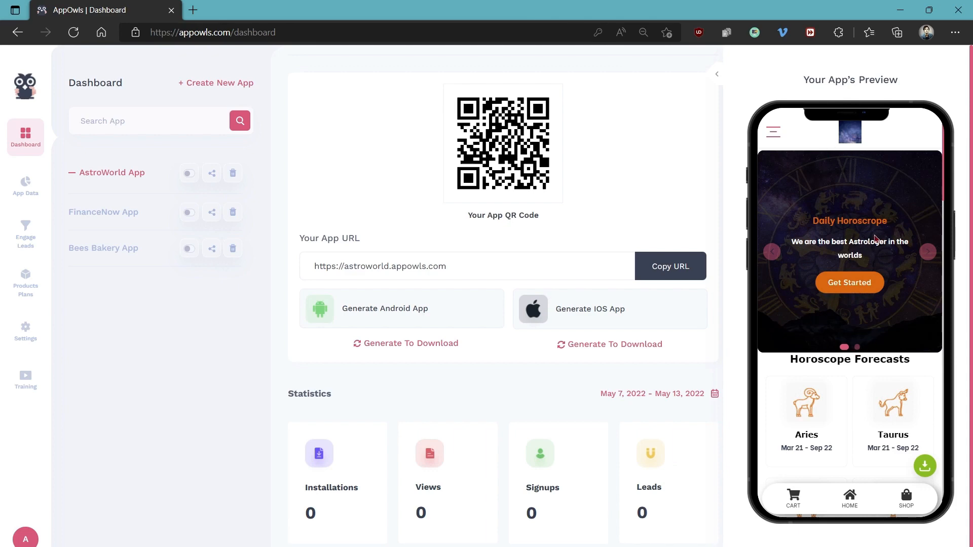
pyautogui.scroll(-10, 857, 245)
pyautogui.scroll(-5, 857, 245)
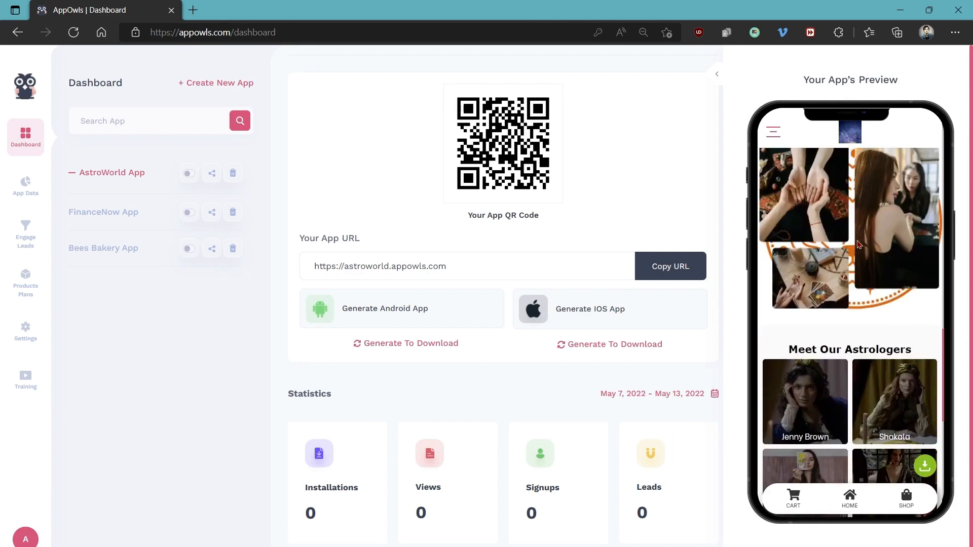
pyautogui.scroll(-5, 857, 245)
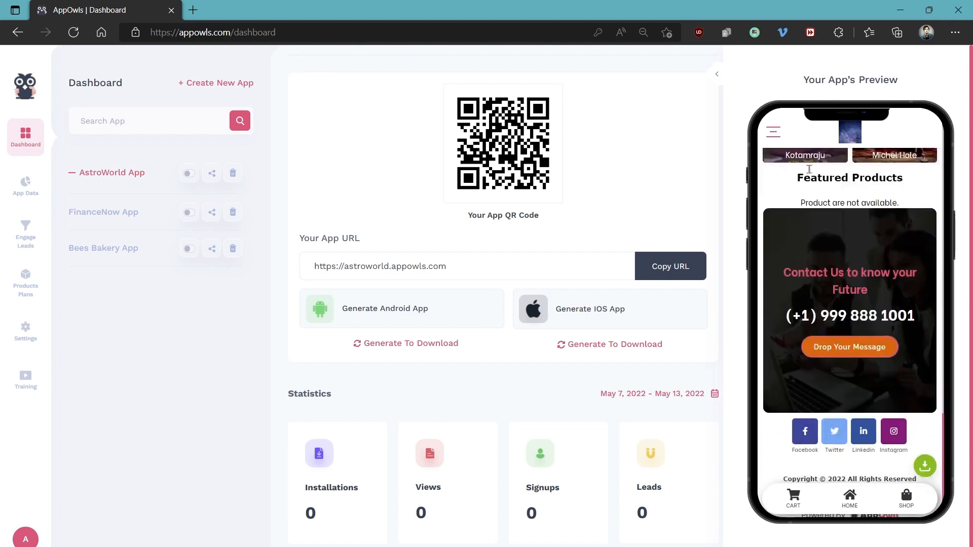
pyautogui.click(772, 136)
pyautogui.click(908, 136)
# Review the AstroWorld App's install analytics, including the map, the chart, and the date range and region filter options
pyautogui.moveTo(497, 160)
pyautogui.click(26, 183)
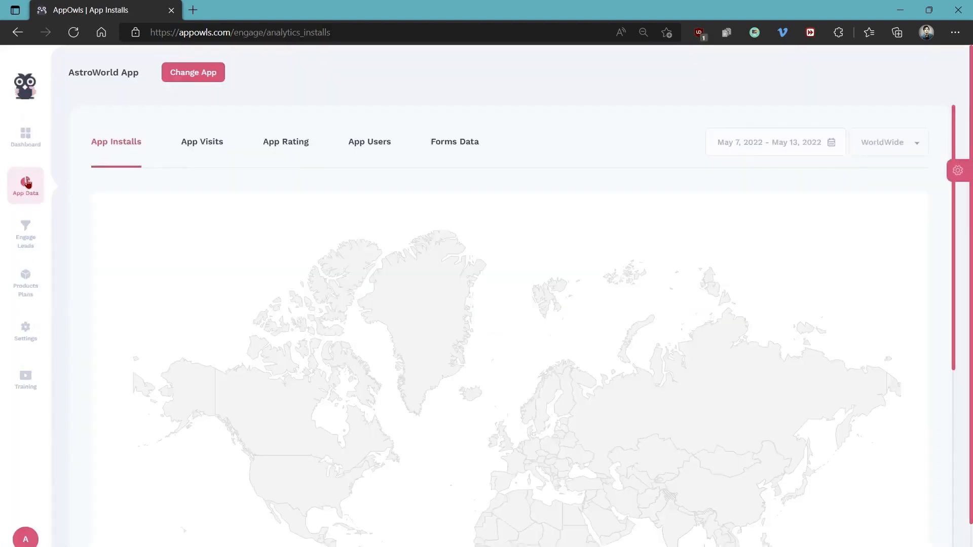
pyautogui.scroll(-7, 330, 272)
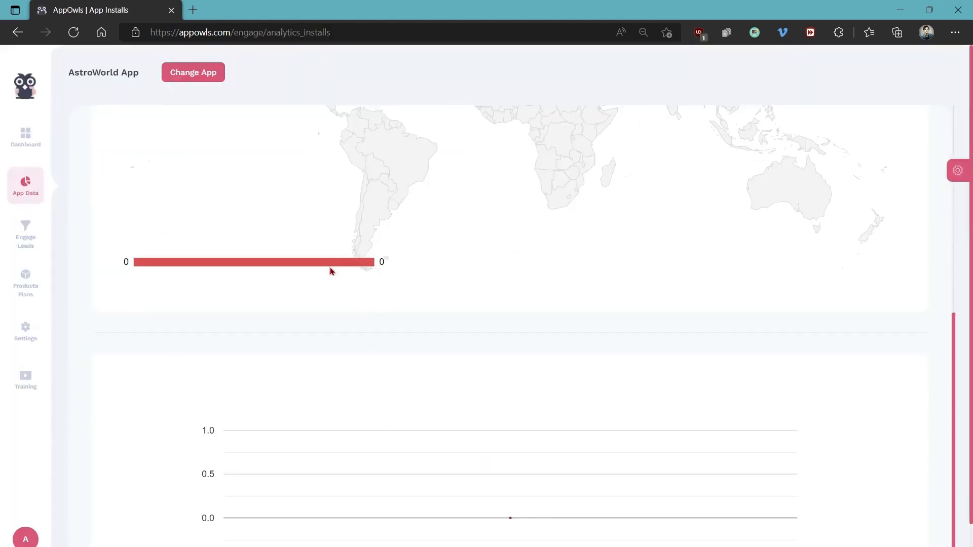
pyautogui.scroll(-3, 330, 269)
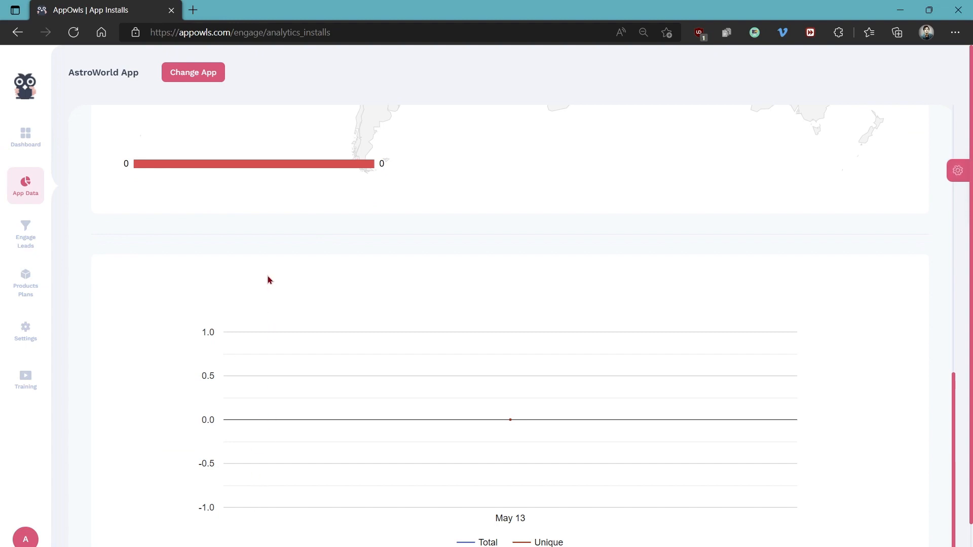
pyautogui.scroll(10, 267, 279)
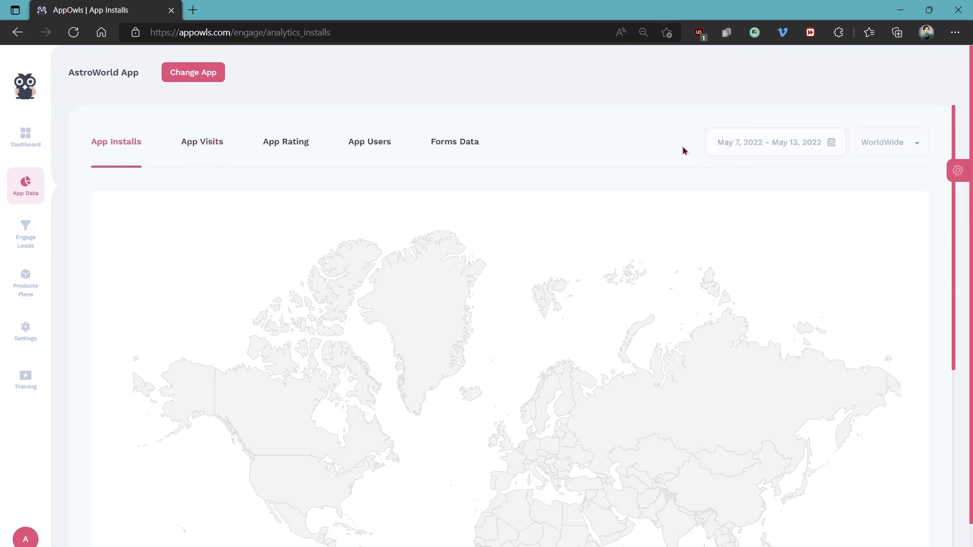
pyautogui.click(779, 147)
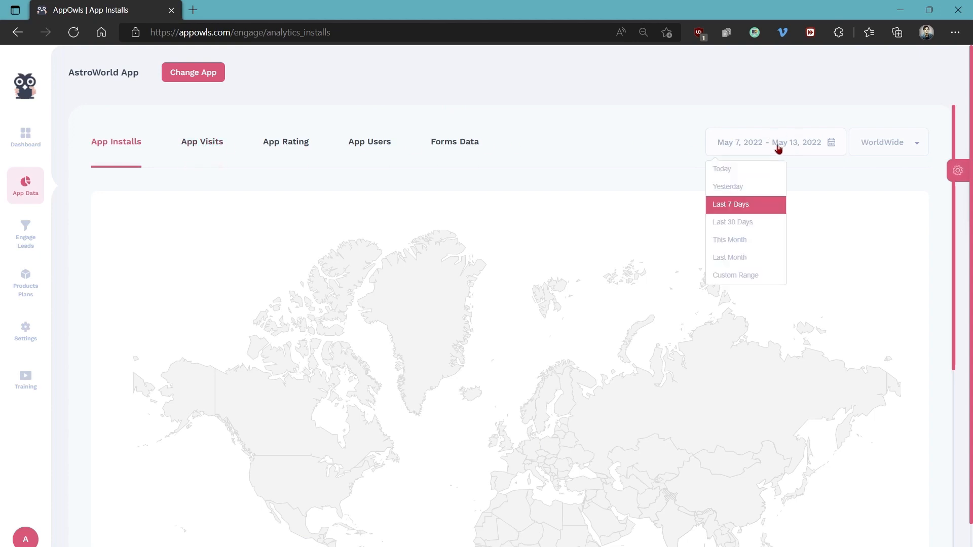
pyautogui.click(758, 146)
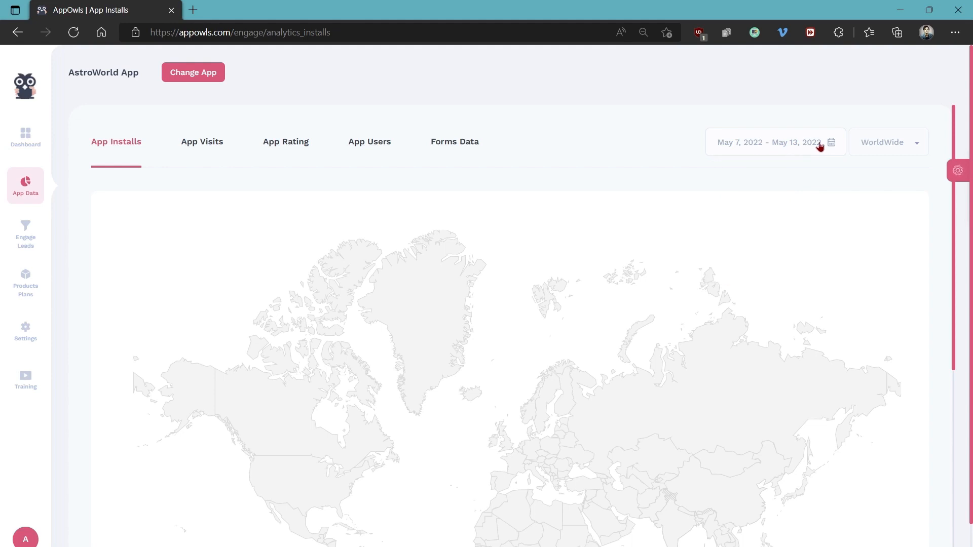
pyautogui.click(881, 146)
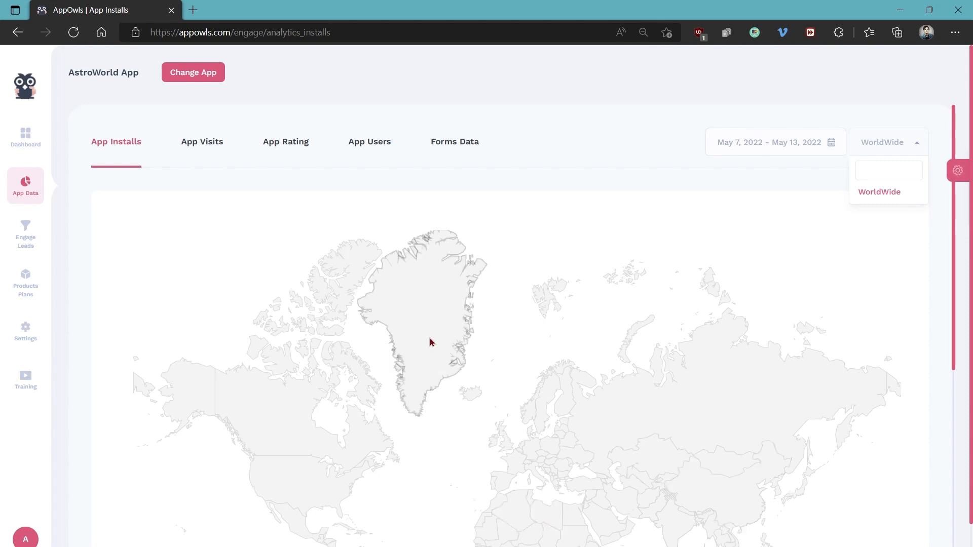
# Review the AstroWorld App's rating, app users and forms data pages in turn
pyautogui.click(292, 144)
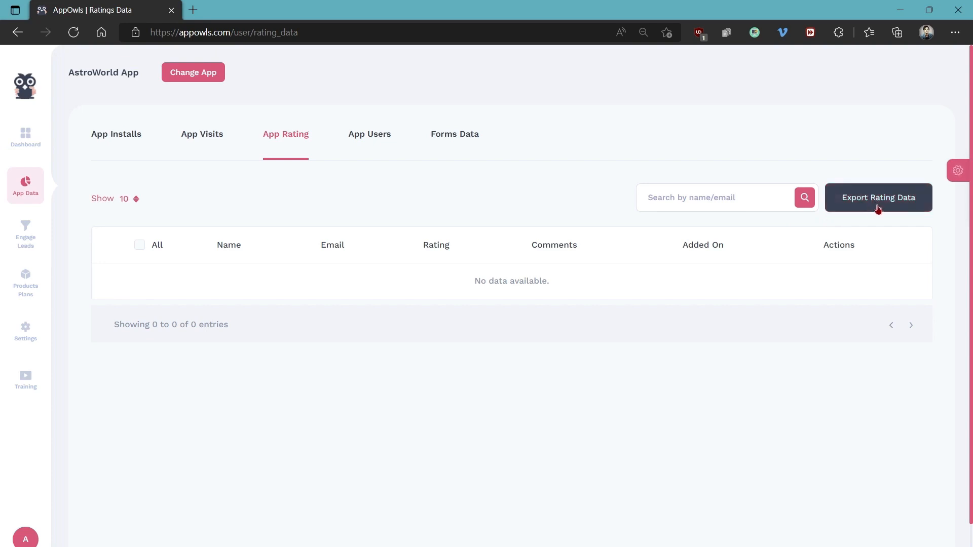
pyautogui.click(364, 135)
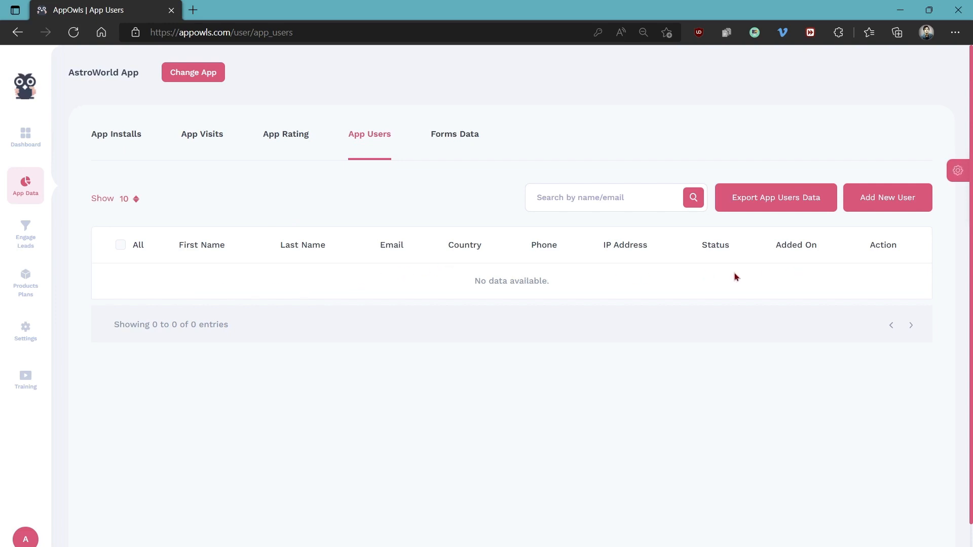
pyautogui.click(447, 146)
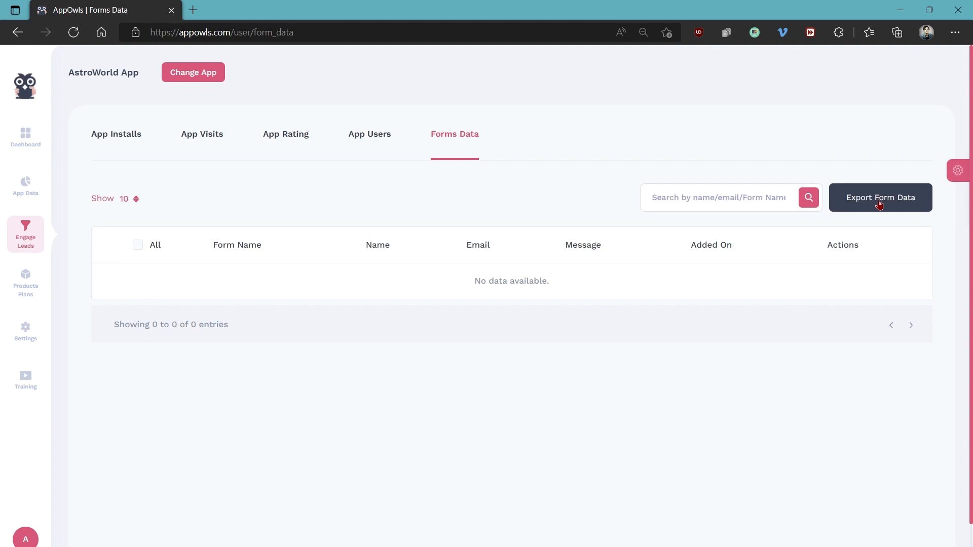
# Draft a new push notification for engaging leads, titled "Demo Push" with the message "Hello!"
pyautogui.click(22, 239)
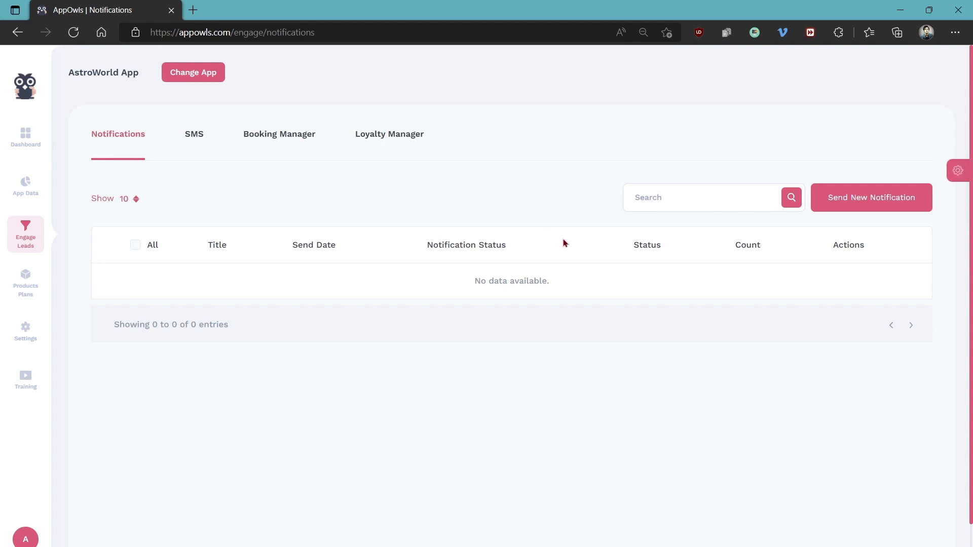
pyautogui.click(864, 202)
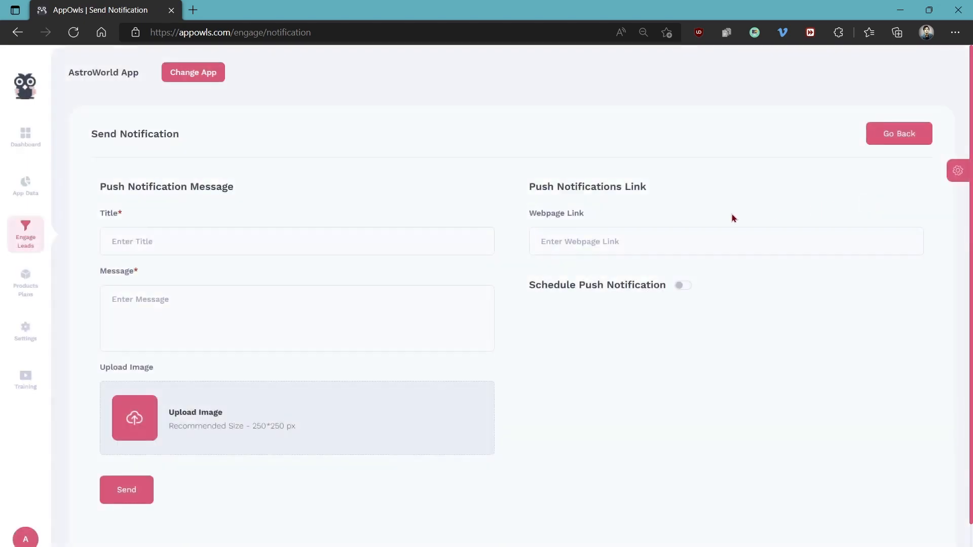
pyautogui.click(184, 240)
pyautogui.write('Demo Push')
pyautogui.click(185, 304)
pyautogui.write('Hello!')
# Turn push notification scheduling on and off again, and leave the form without sending the notification
pyautogui.click(684, 285)
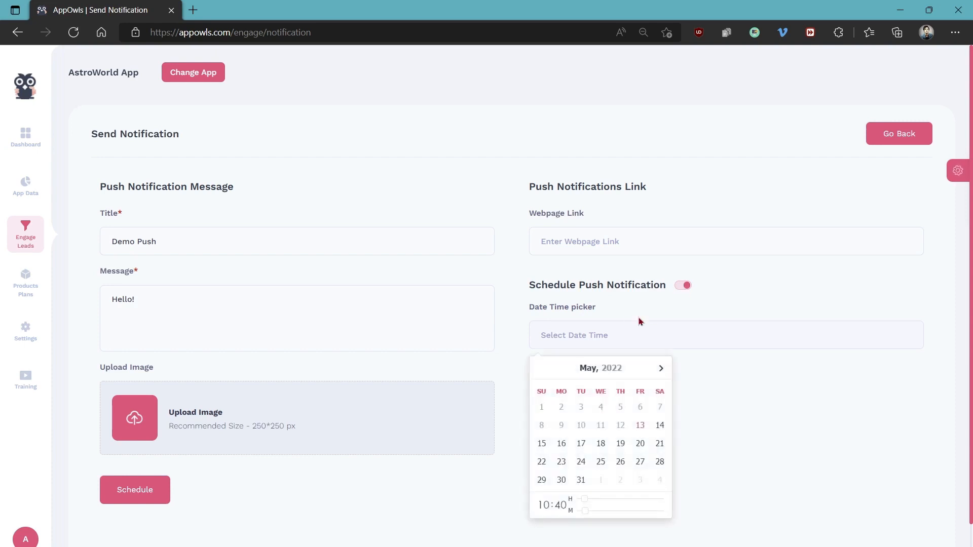
pyautogui.click(680, 288)
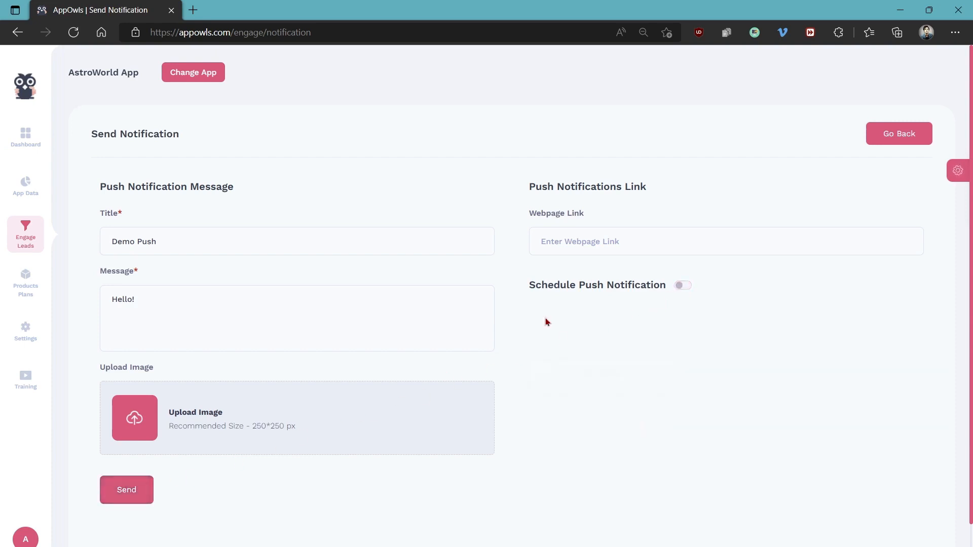
pyautogui.click(881, 134)
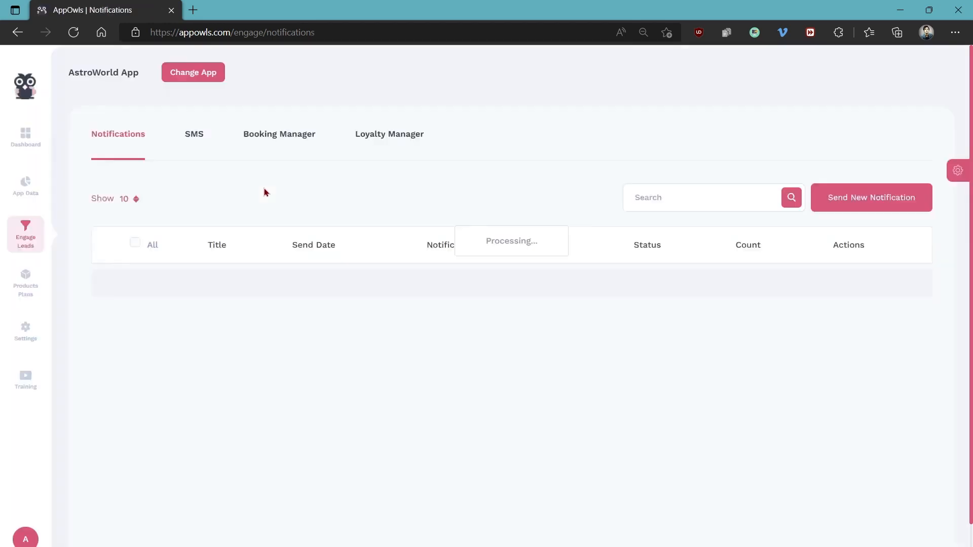
# Examine the new SMS message form and return to the SMS list without sending anything
pyautogui.click(193, 144)
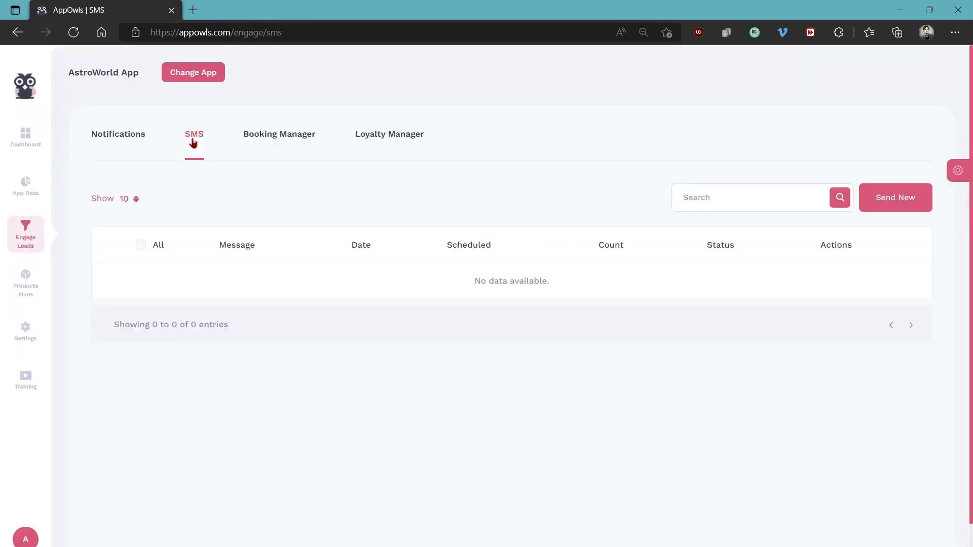
pyautogui.click(897, 198)
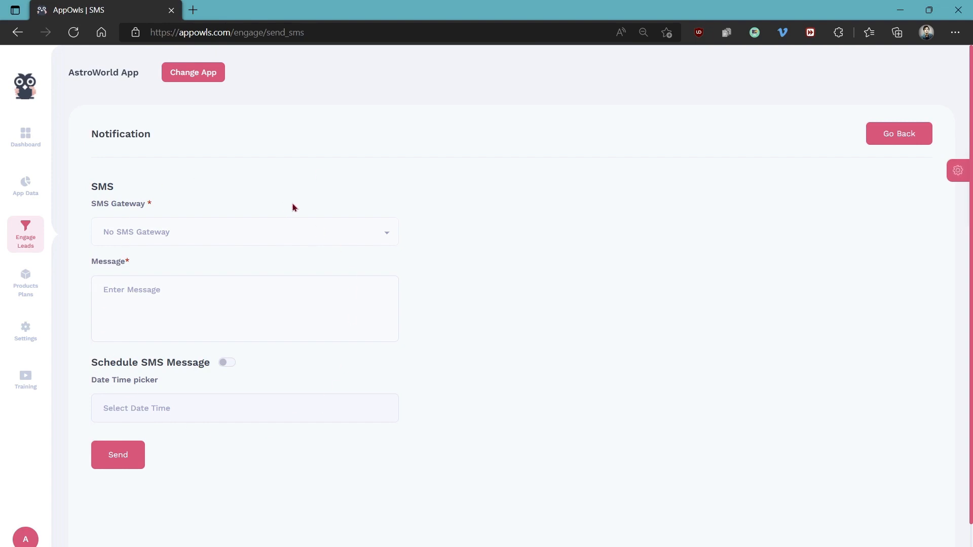
pyautogui.click(899, 134)
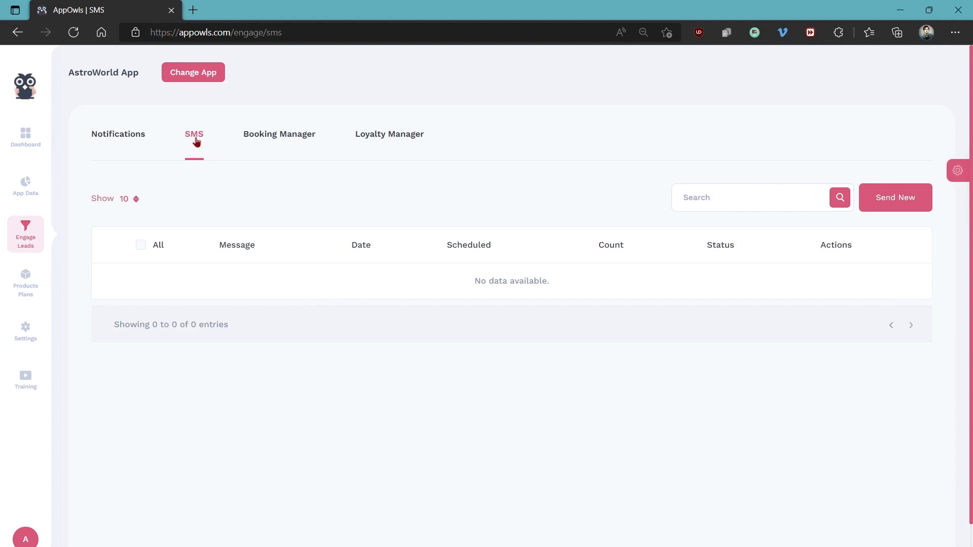
# Start a new booking plan in the Booking Manager with type Appointment/Booking and title "DEMO BOOKING"
pyautogui.click(285, 140)
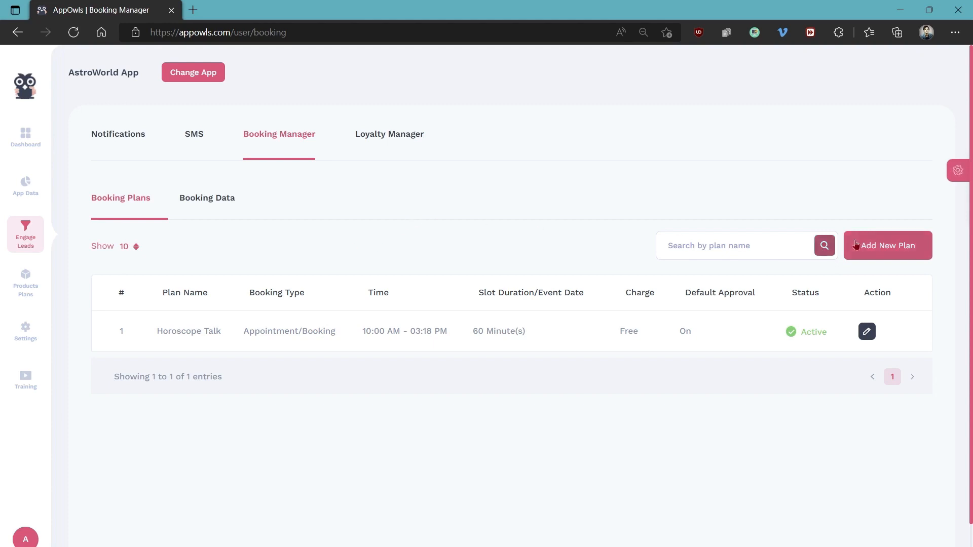
pyautogui.click(879, 250)
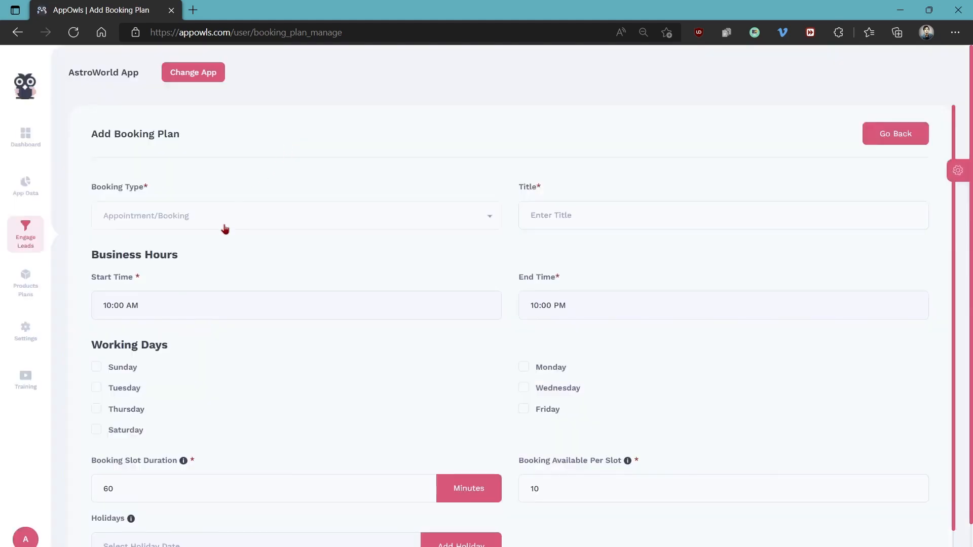
pyautogui.click(226, 226)
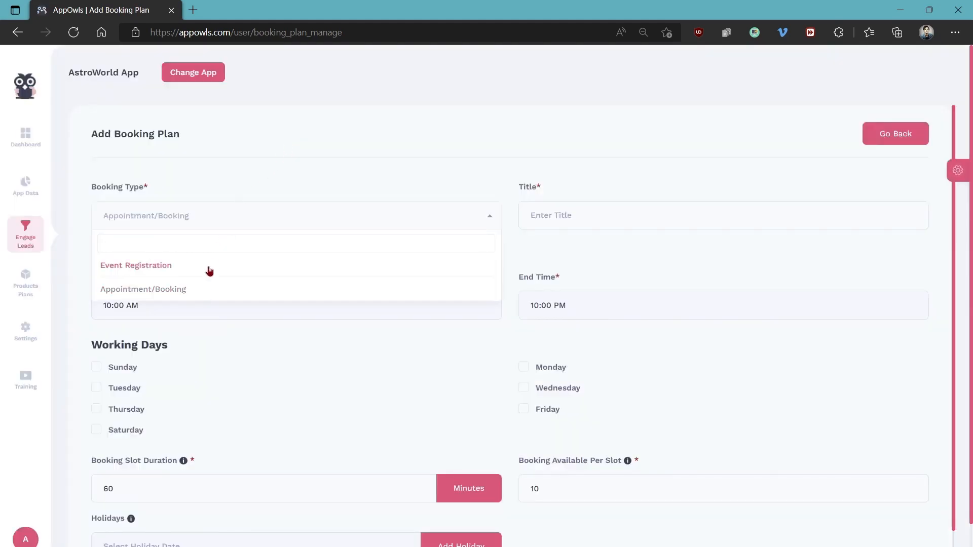
pyautogui.click(209, 290)
pyautogui.click(587, 216)
pyautogui.write('DEMO BOOKING')
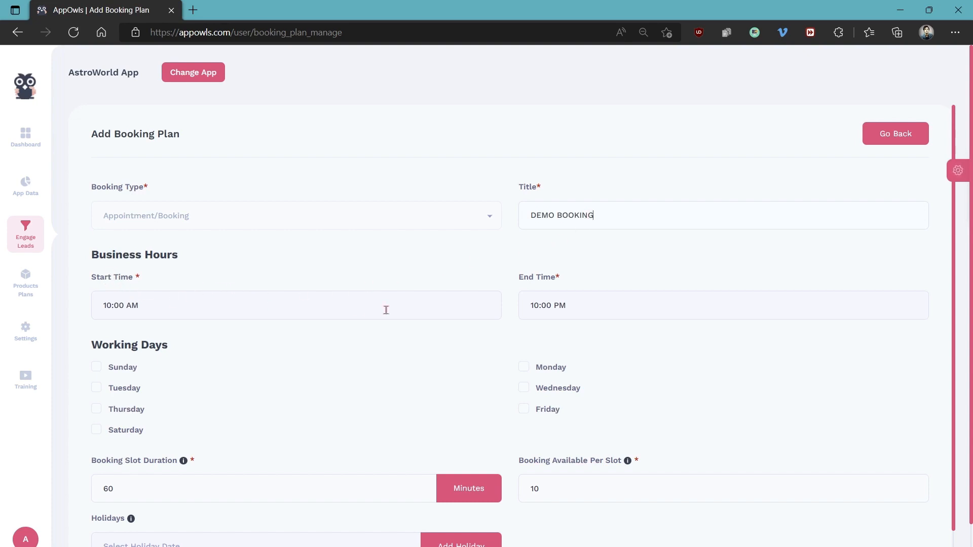
# Set the end time of the plan's business hours to 07:35 PM
pyautogui.click(550, 303)
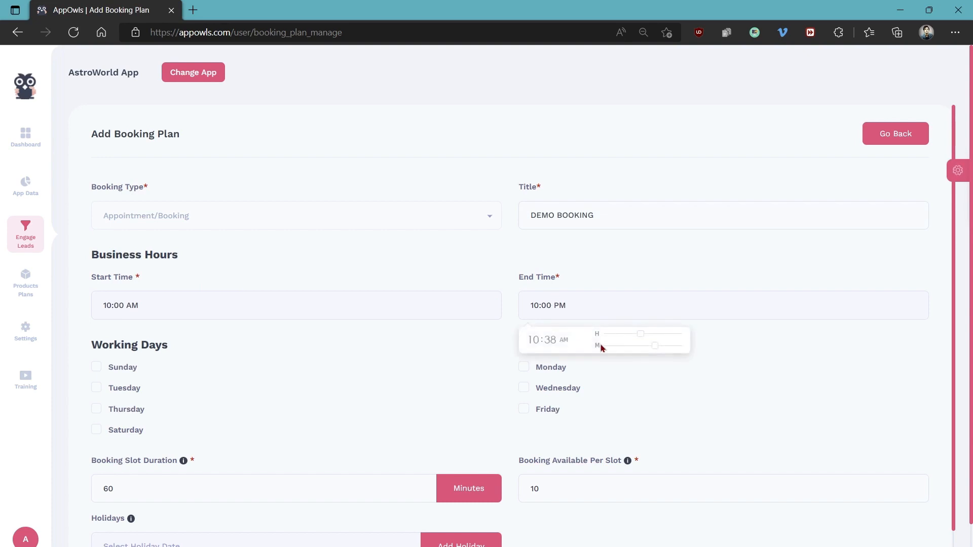
pyautogui.click(652, 345)
pyautogui.moveTo(642, 334); pyautogui.dragTo(667, 338)
pyautogui.click(425, 342)
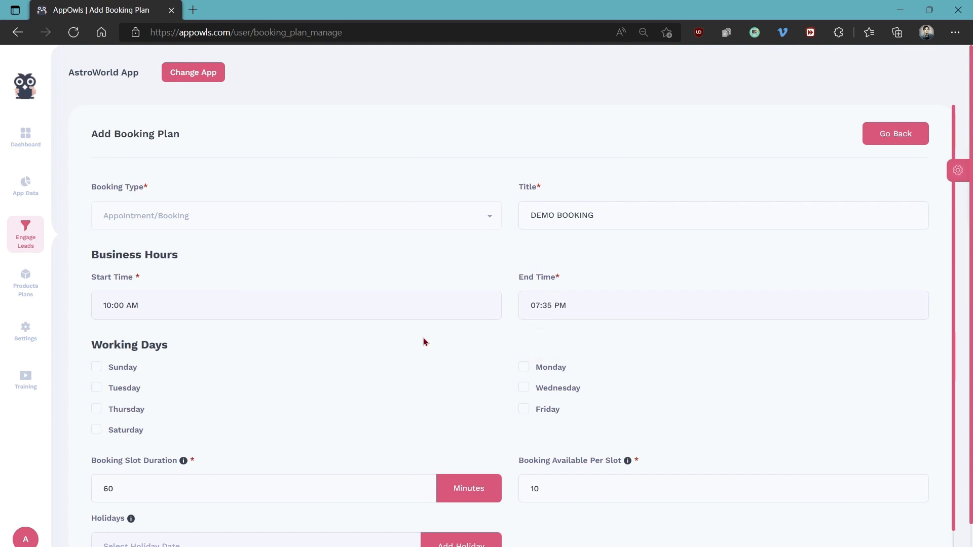
# Select Monday, Tuesday and Wednesday as the booking plan's working days
pyautogui.scroll(-3, 363, 243)
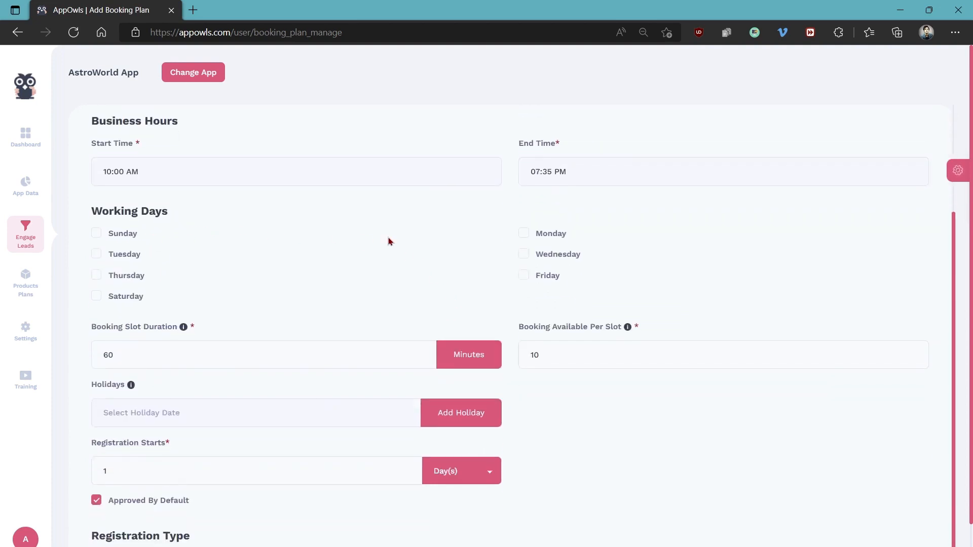
pyautogui.click(533, 238)
pyautogui.click(101, 255)
pyautogui.click(523, 253)
# Examine the booking plan's slot duration, bookings available per slot and holiday date options
pyautogui.scroll(-1, 351, 267)
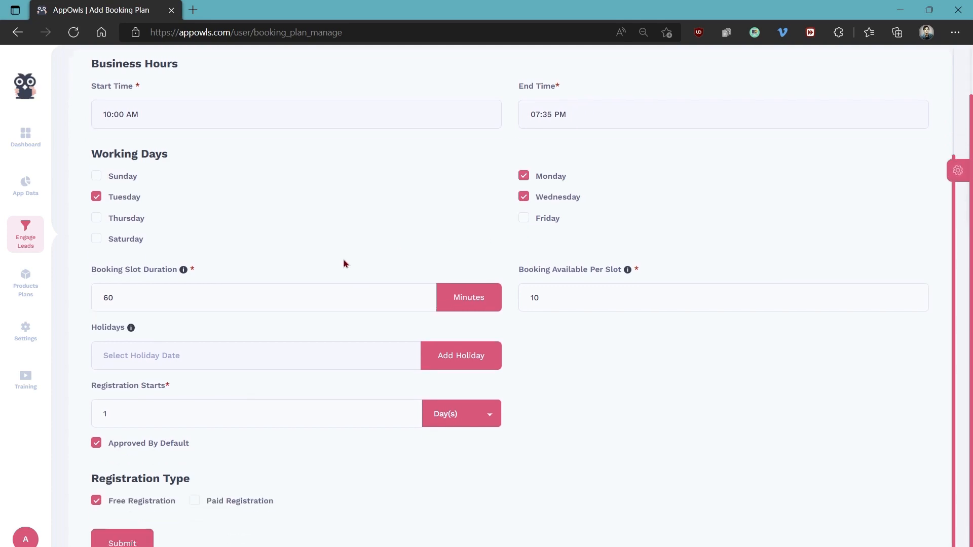
pyautogui.moveTo(152, 297); pyautogui.dragTo(99, 296)
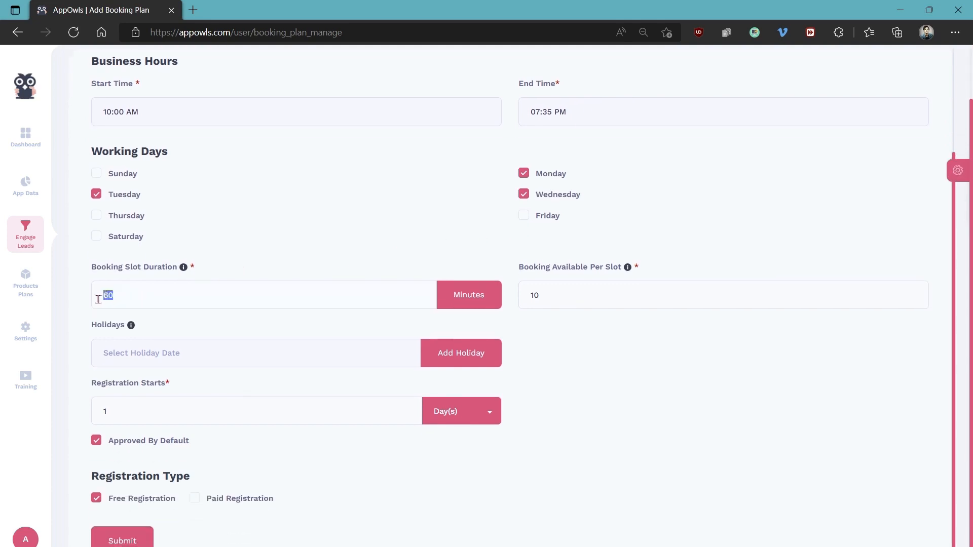
pyautogui.click(165, 290)
pyautogui.moveTo(184, 272)
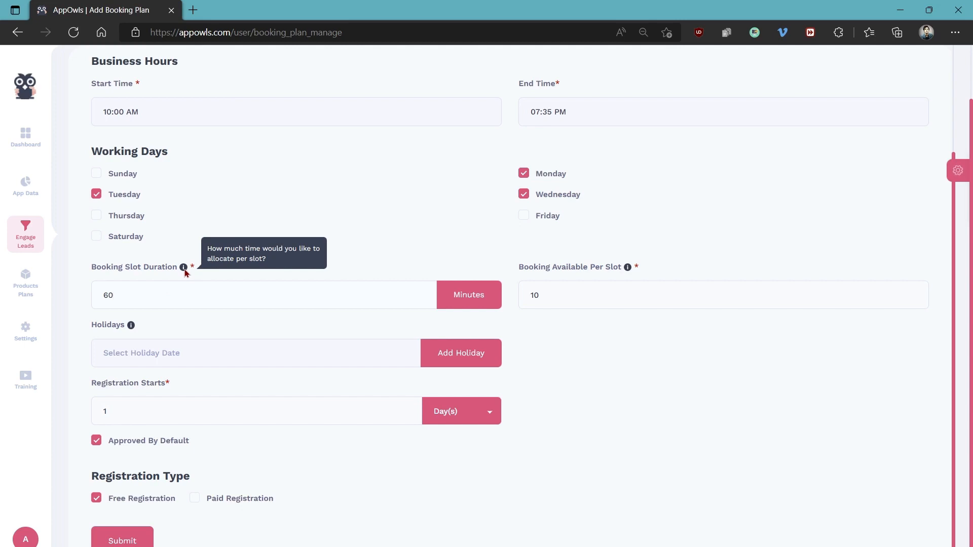
pyautogui.moveTo(561, 292); pyautogui.dragTo(517, 299)
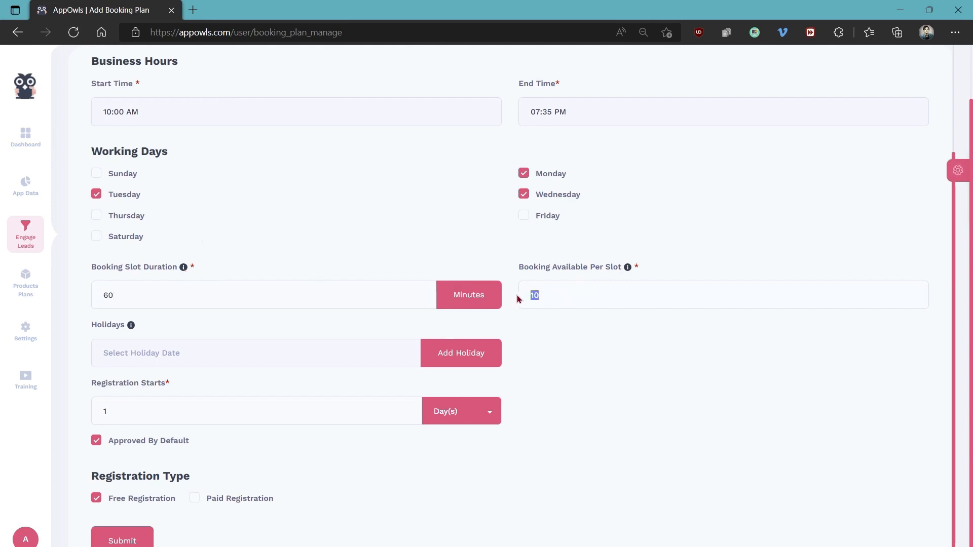
pyautogui.click(571, 293)
pyautogui.moveTo(627, 268)
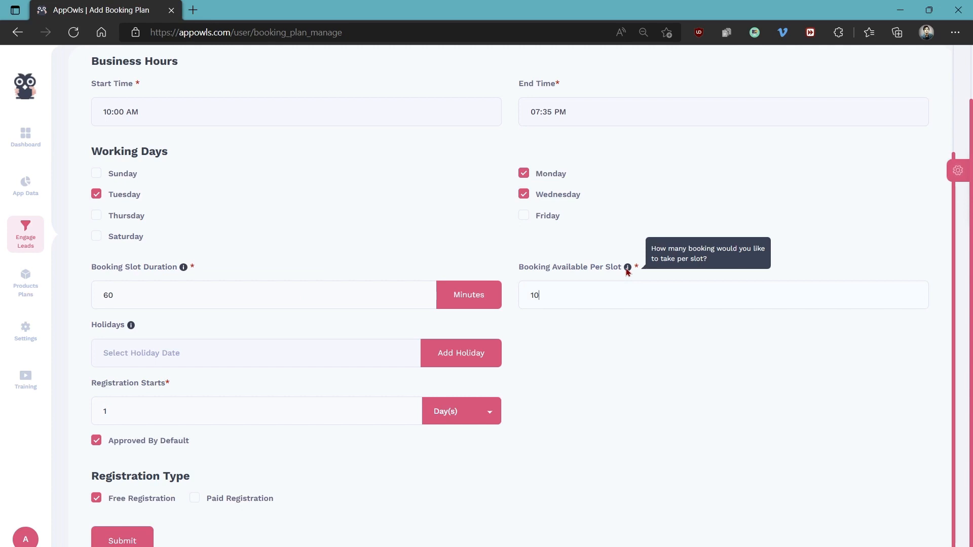
pyautogui.click(220, 348)
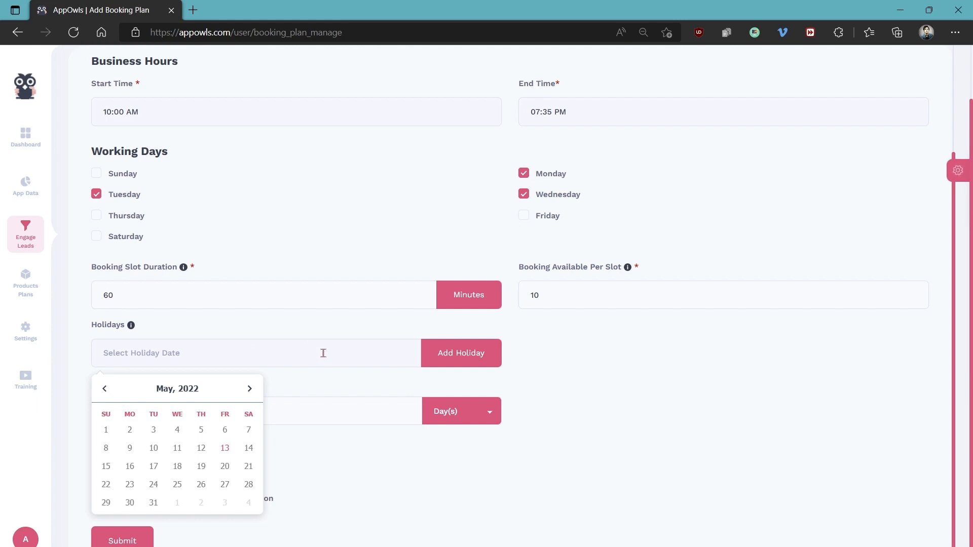
pyautogui.click(363, 387)
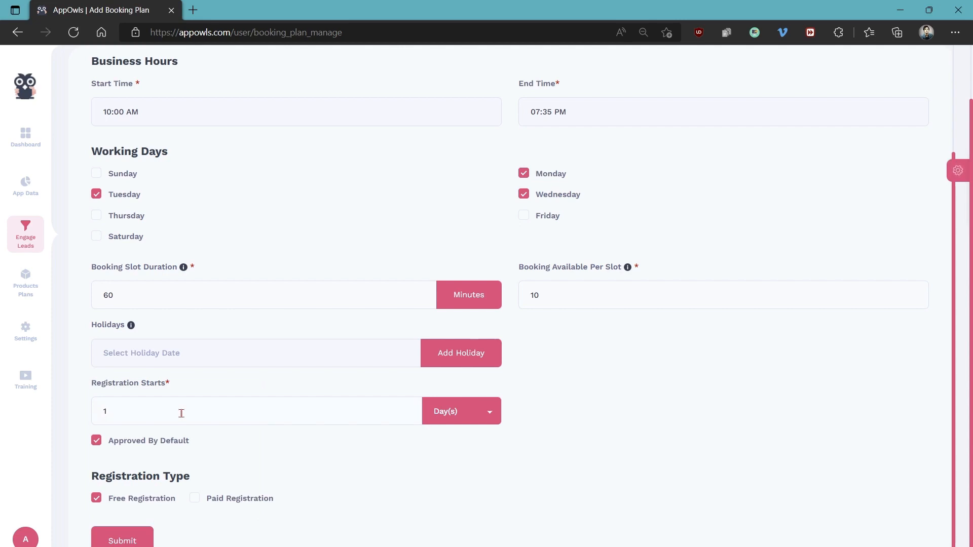
# Try the default approval toggle and Paid Registration with the PayPal and Cash On Counter payment options
pyautogui.click(99, 444)
pyautogui.click(99, 444)
pyautogui.click(195, 498)
pyautogui.scroll(-3, 194, 498)
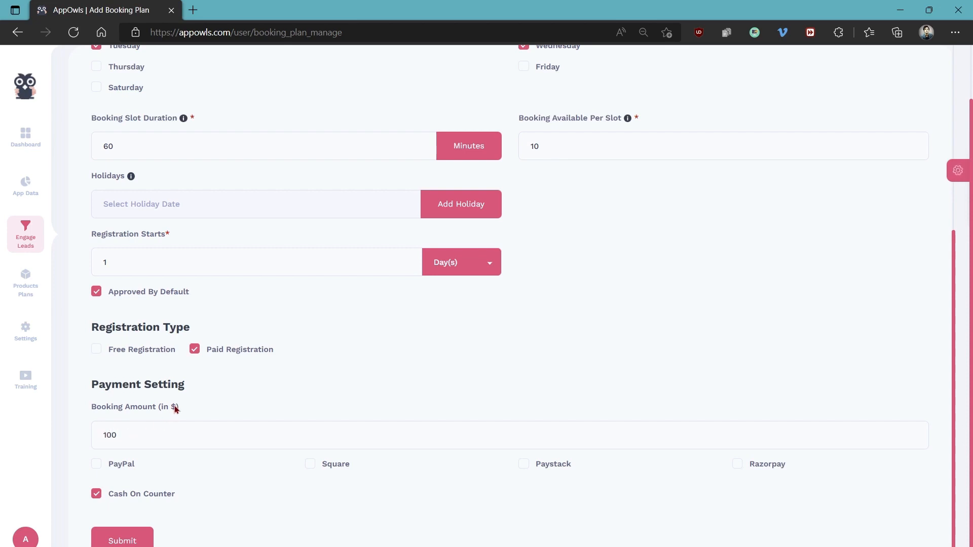
pyautogui.click(125, 464)
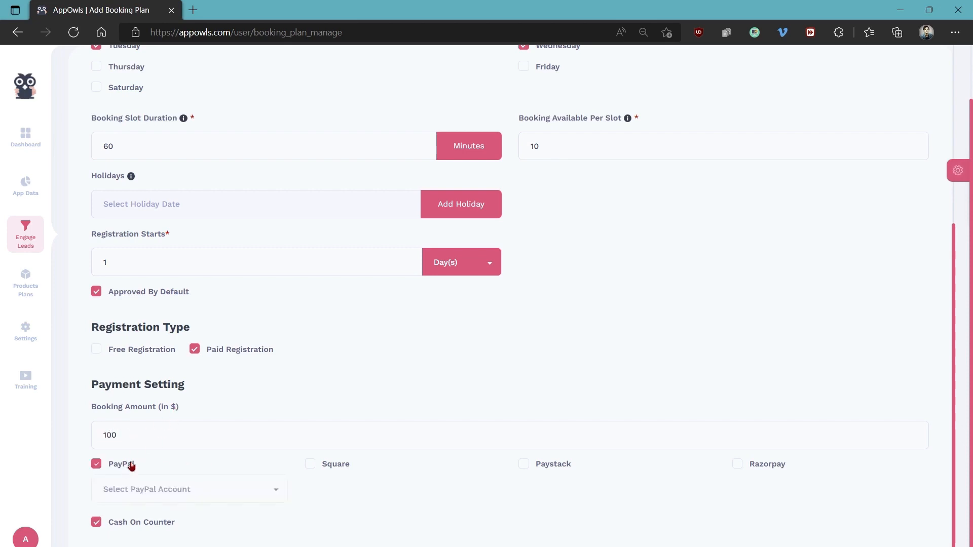
pyautogui.click(97, 464)
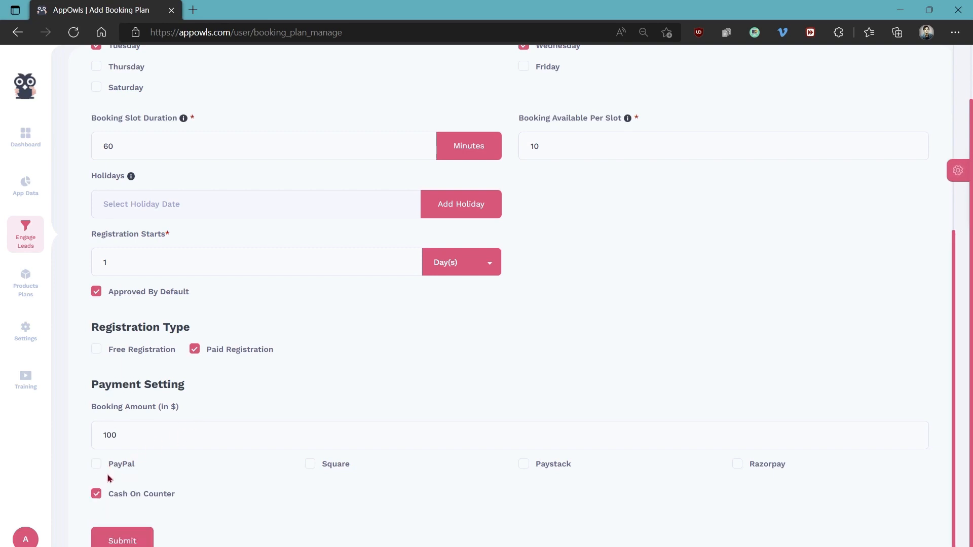
pyautogui.click(98, 496)
pyautogui.click(98, 499)
# Set the booking plan's registration type to Free Registration and submit the plan
pyautogui.click(97, 351)
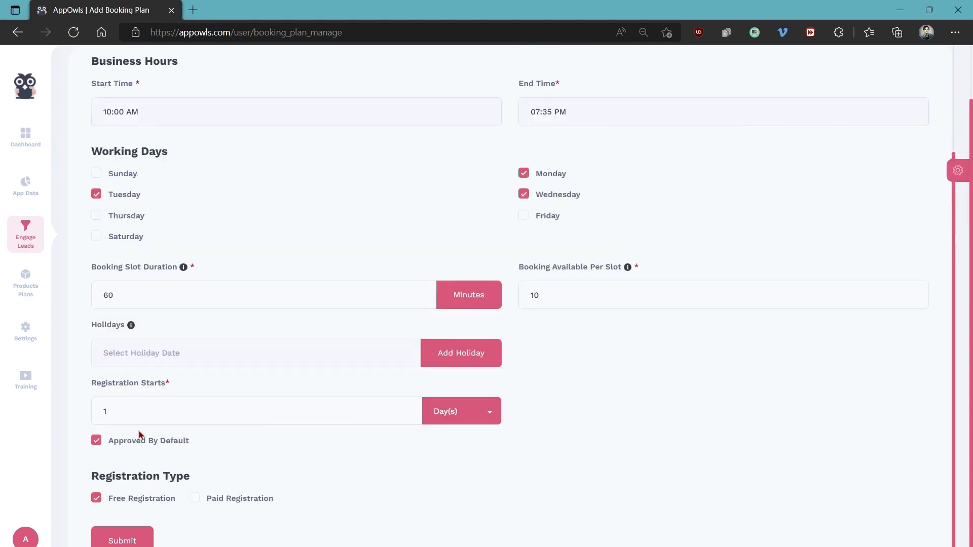
pyautogui.click(131, 540)
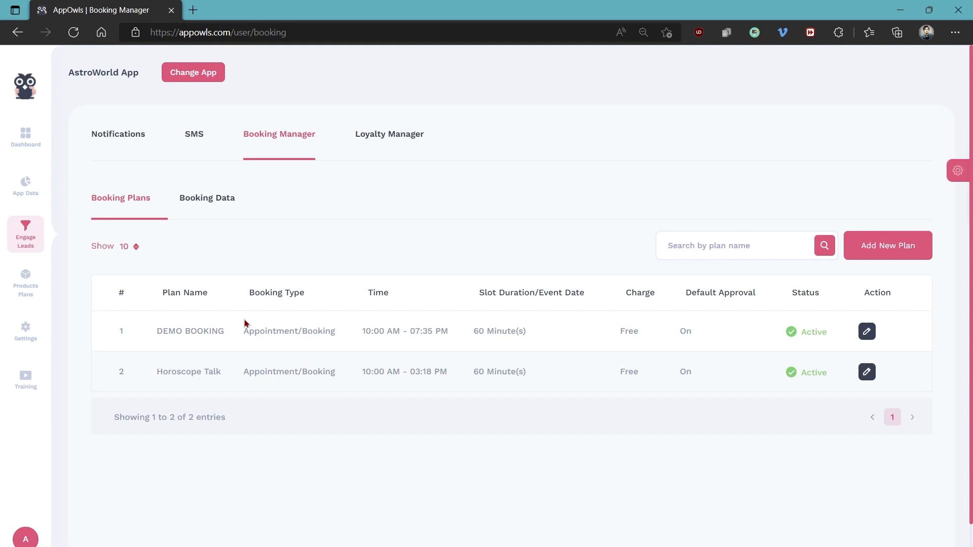
# Add a loyalty program titled "Loyalty Points" with reward points for in-app purchases, gaining a point at $10
pyautogui.click(399, 134)
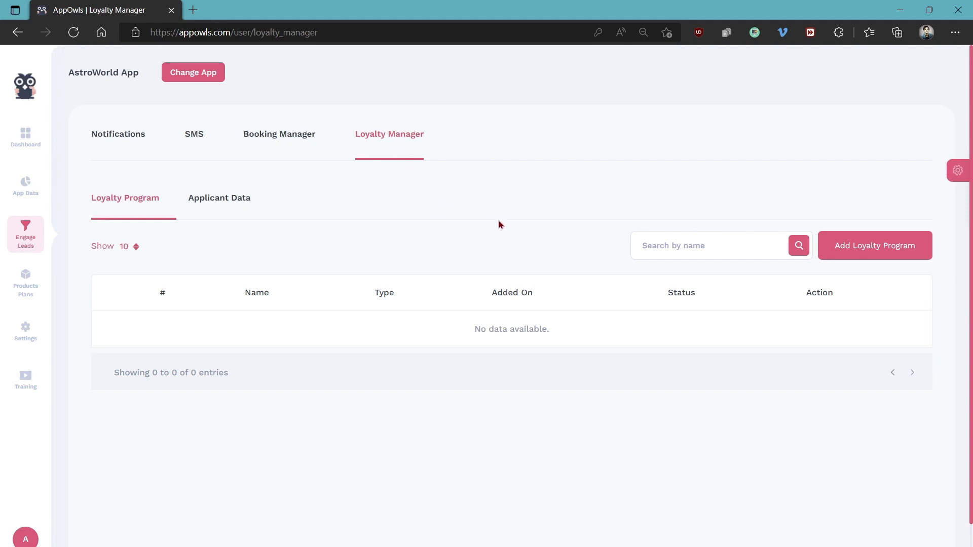
pyautogui.click(870, 251)
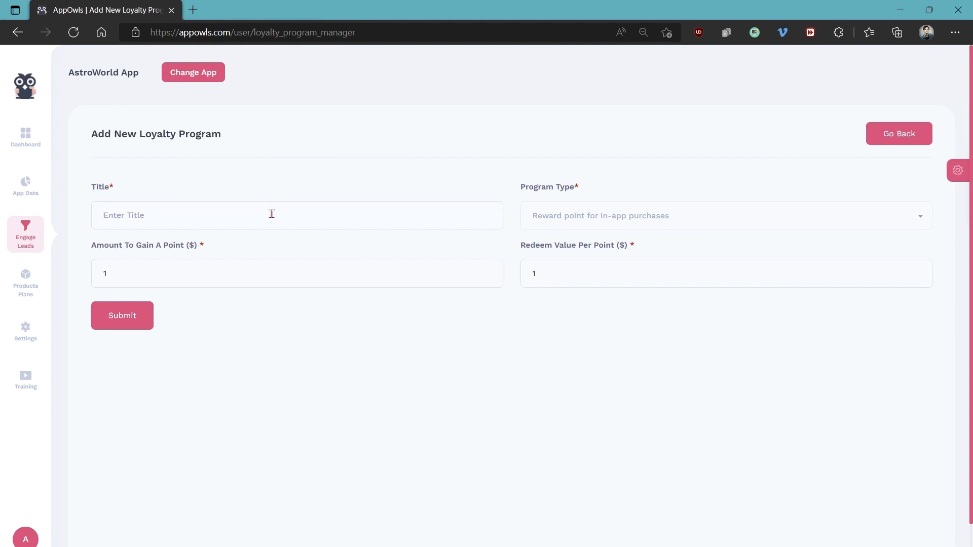
pyautogui.write('Loyalty Point')
# Set up another loyalty program of type "Collect cards to win prize" with the title "Loyalty Cards"
pyautogui.click(604, 218)
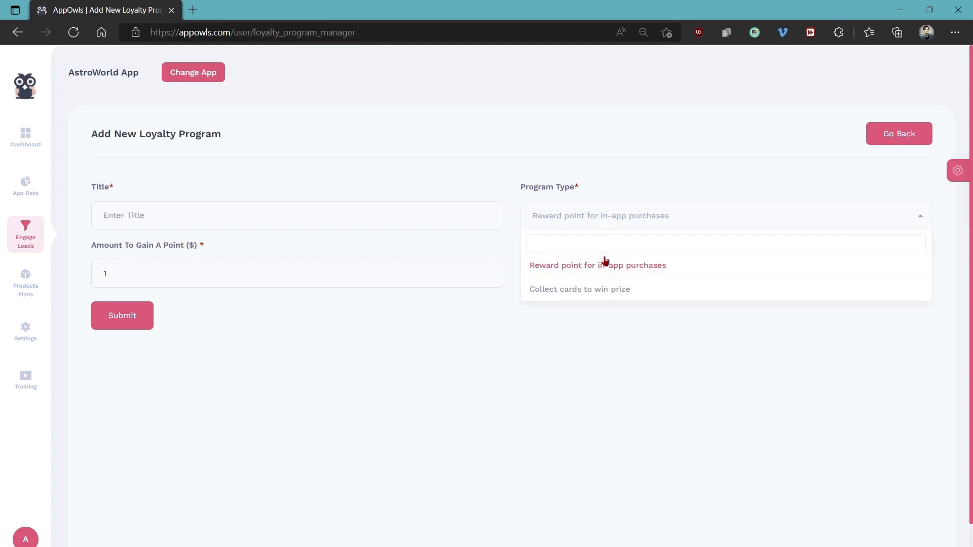
pyautogui.click(602, 292)
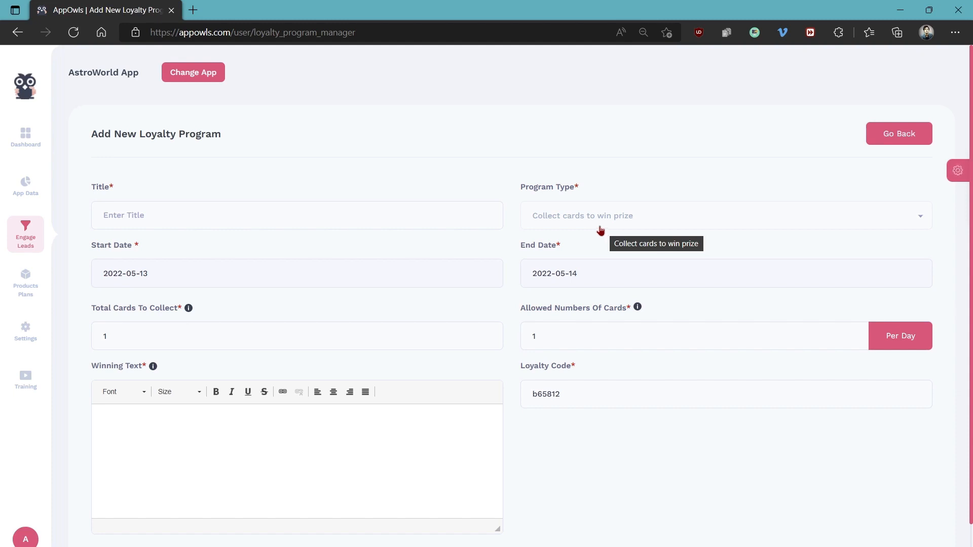
pyautogui.click(337, 212)
pyautogui.write('L')
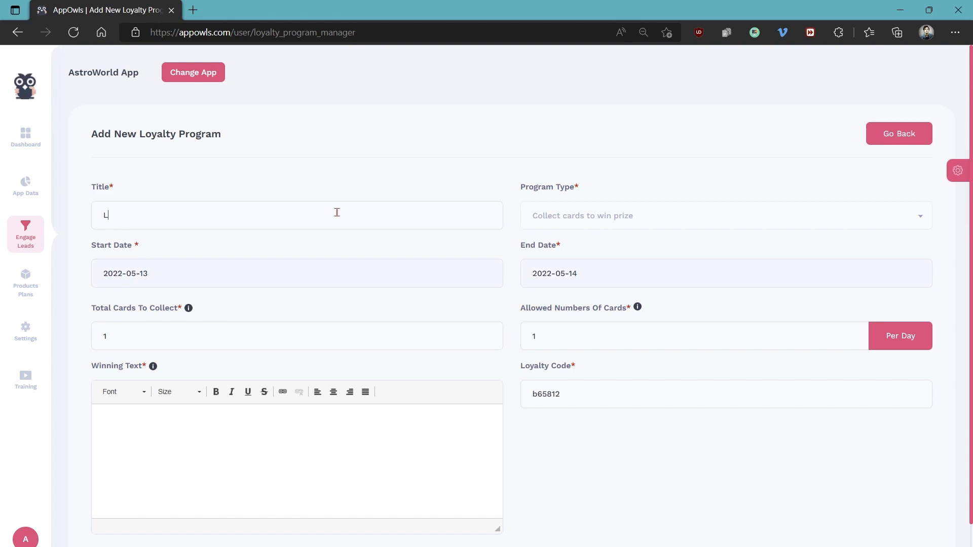
pyautogui.write('oyalty Cards')
# Set the loyalty program's total cards to collect to 5 and check the explanation of the daily card allowance
pyautogui.moveTo(188, 310)
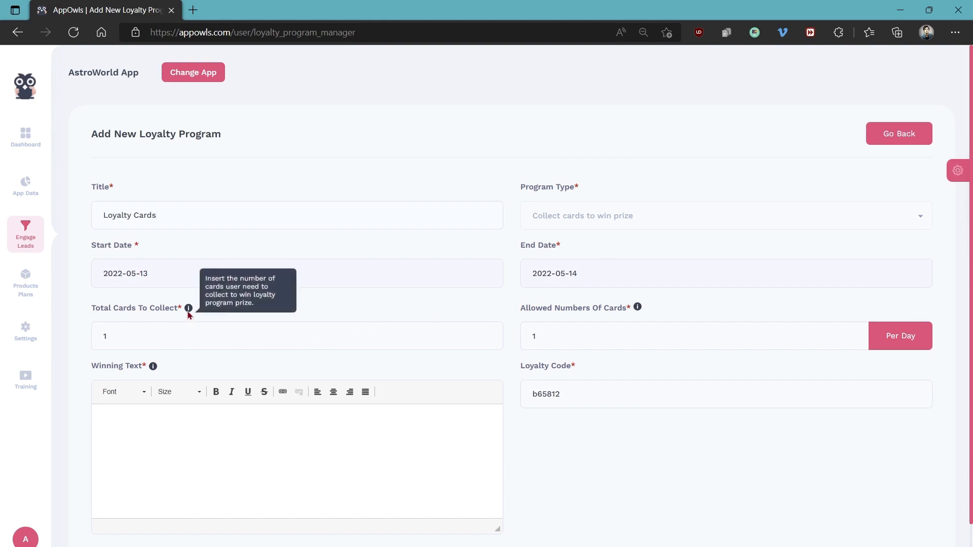
pyautogui.click(157, 336)
pyautogui.press('BackSpace')
pyautogui.write('5')
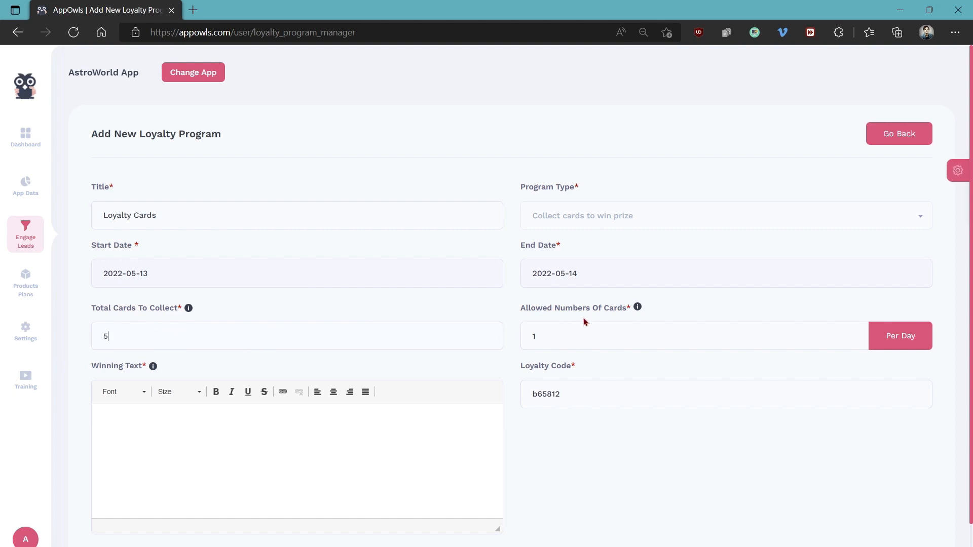
pyautogui.moveTo(638, 311)
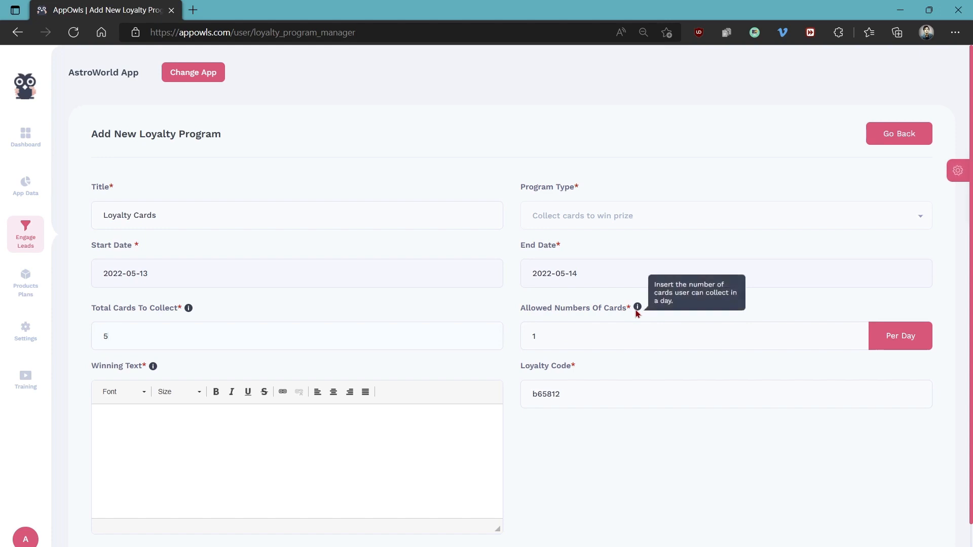
# Enter the winning text "CONGRATULATIONS~ YOU WON" and submit the card loyalty program
pyautogui.scroll(-1, 365, 358)
pyautogui.click(262, 384)
pyautogui.write('CONGR')
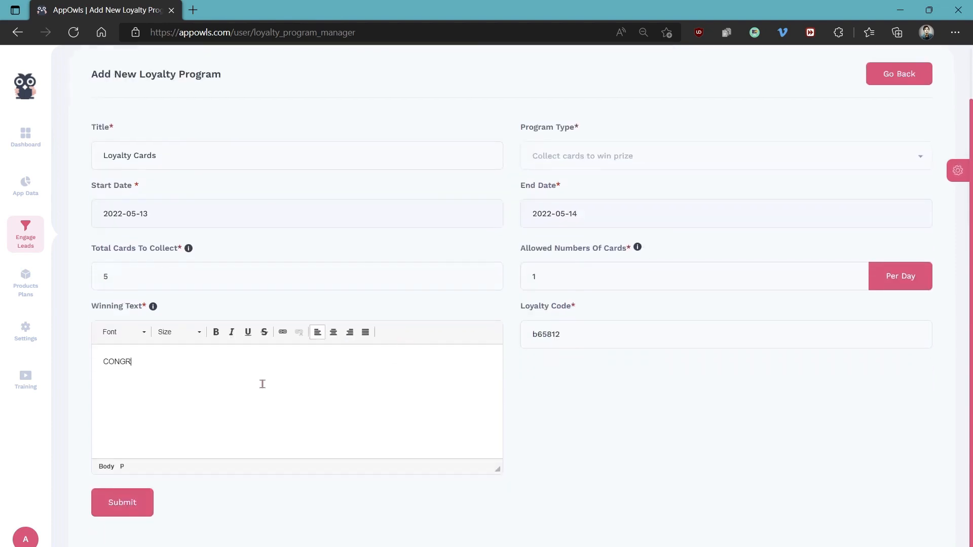
pyautogui.write('ATULATIONS~')
pyautogui.write(' YOU WON!')
pyautogui.click(120, 506)
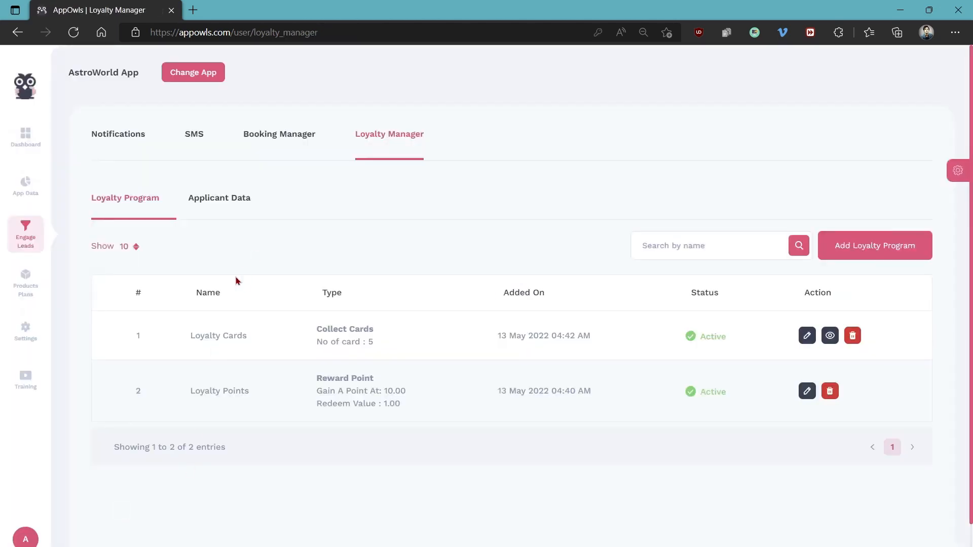
# Add a product category titled "PANTS" in the Products section's Category Manager and close the manager
pyautogui.moveTo(25, 280)
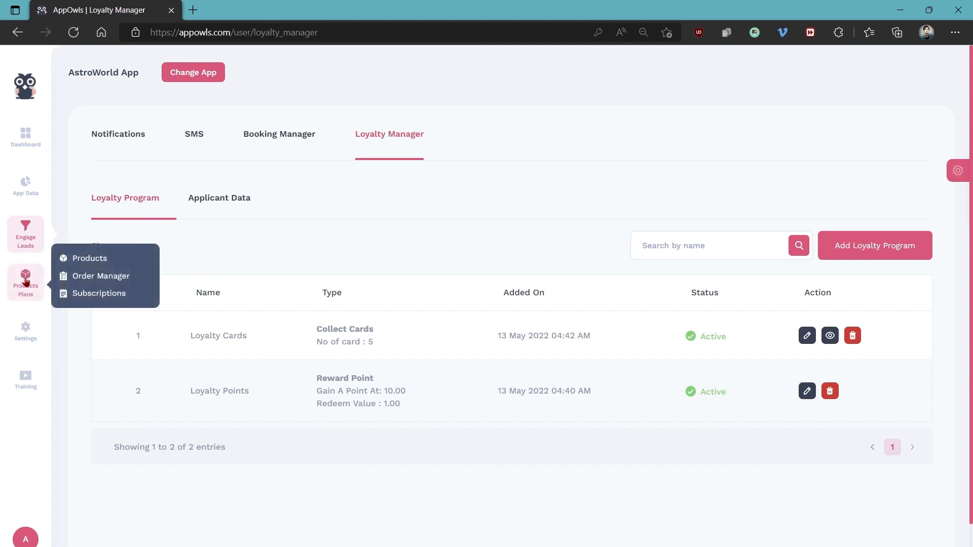
pyautogui.click(93, 259)
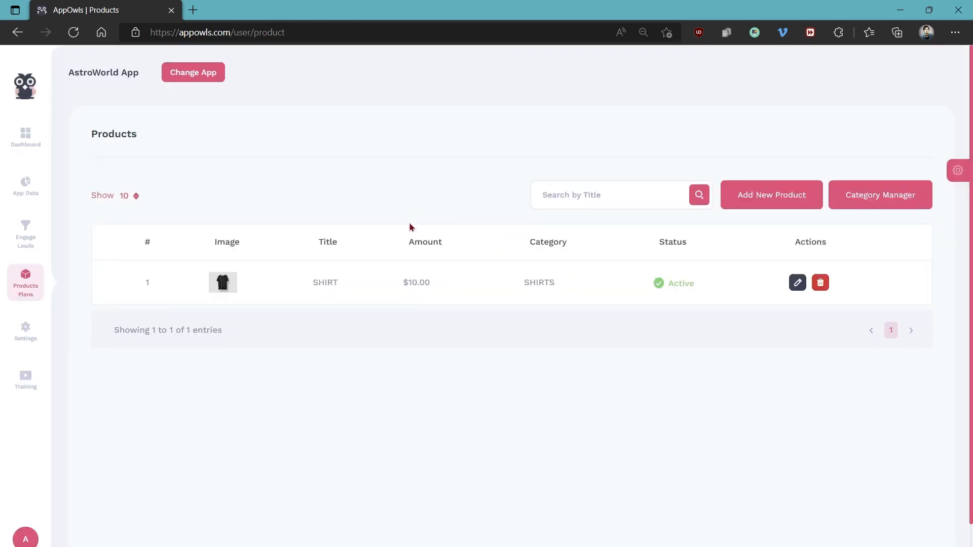
pyautogui.click(876, 202)
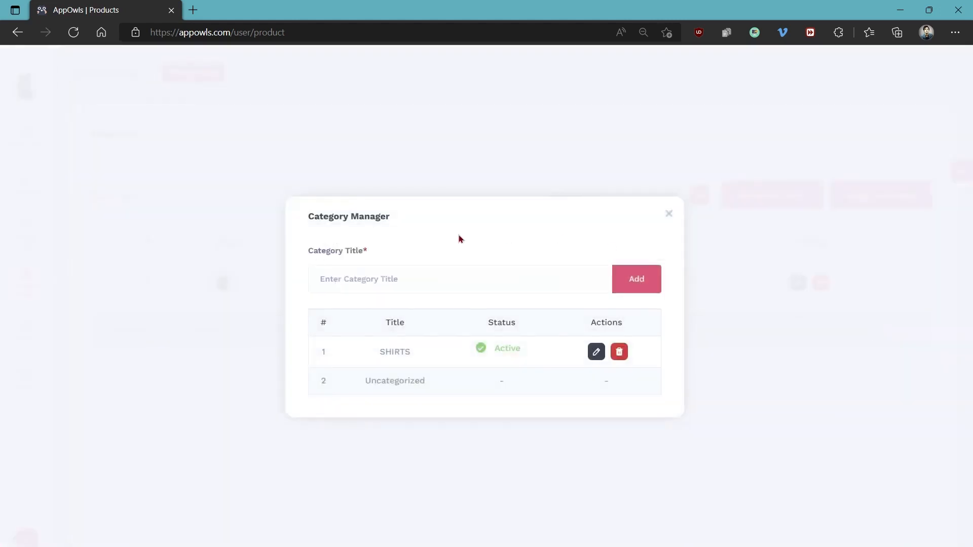
pyautogui.click(406, 278)
pyautogui.write('PANTS')
pyautogui.click(638, 282)
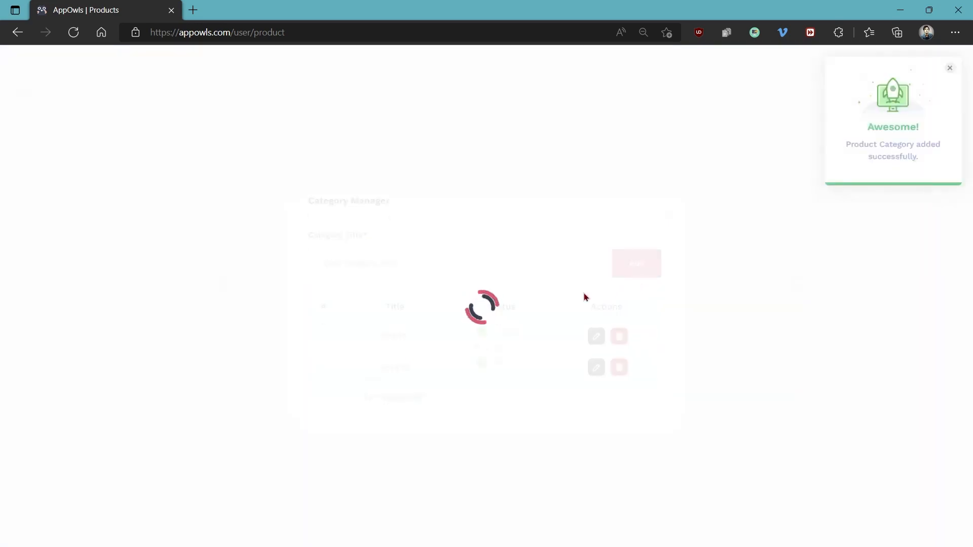
pyautogui.click(671, 195)
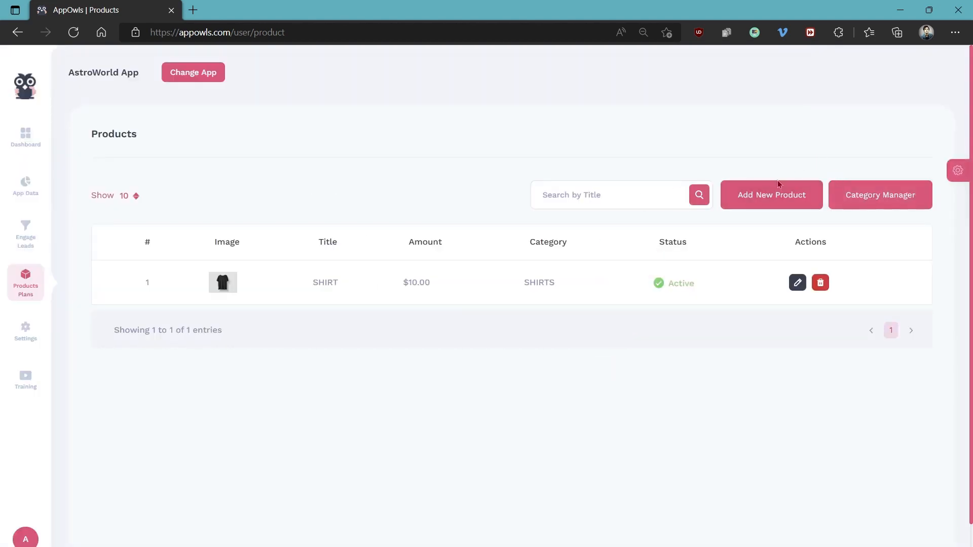
# Start a new product named "SHIRT 2" in category SHIRTS, type Physical, with the description "100% Cotton Shirt"
pyautogui.click(768, 198)
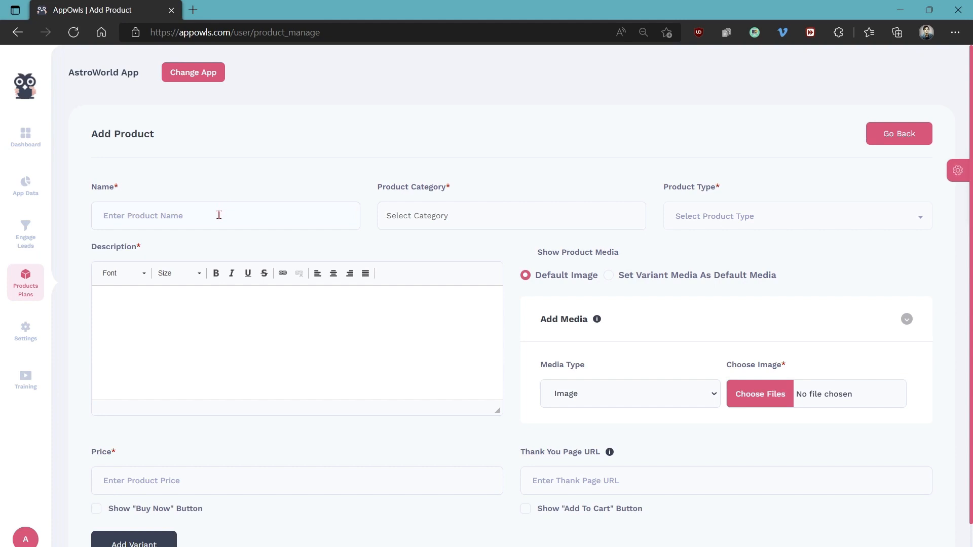
pyautogui.write('SHIRT 2')
pyautogui.click(490, 214)
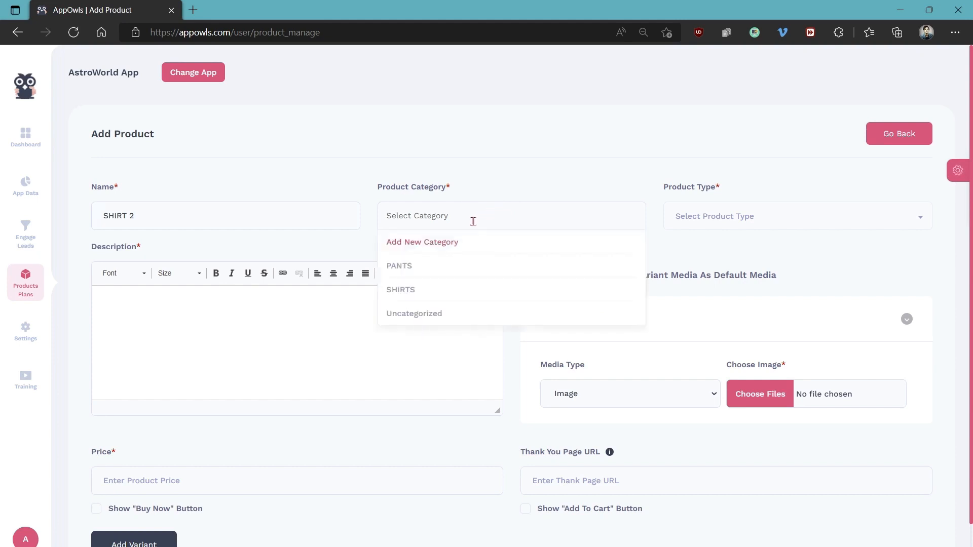
pyautogui.click(403, 291)
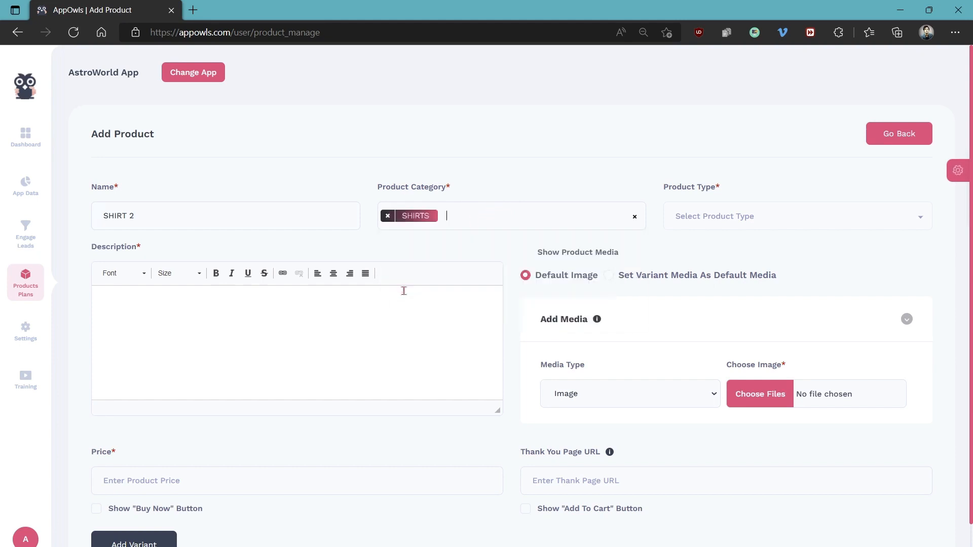
pyautogui.click(715, 222)
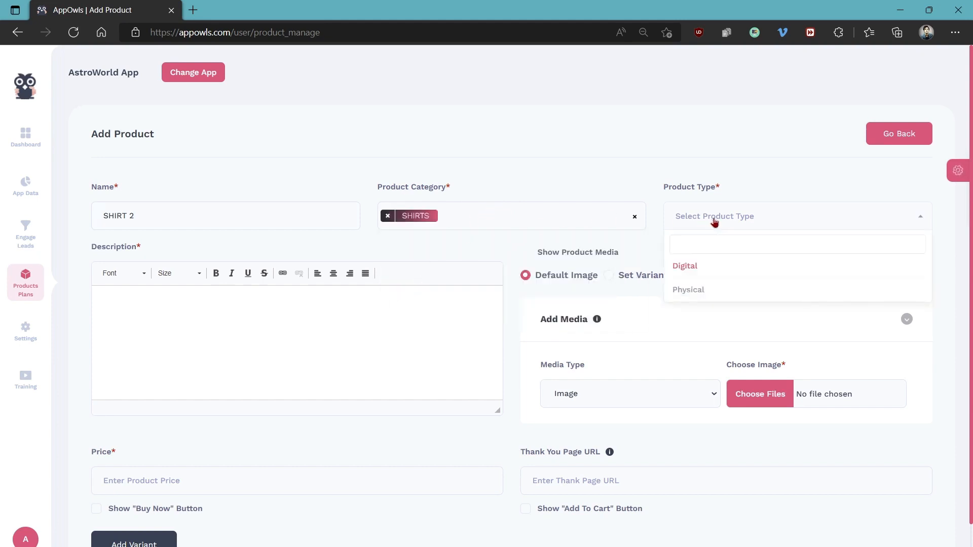
pyautogui.click(688, 289)
pyautogui.click(312, 315)
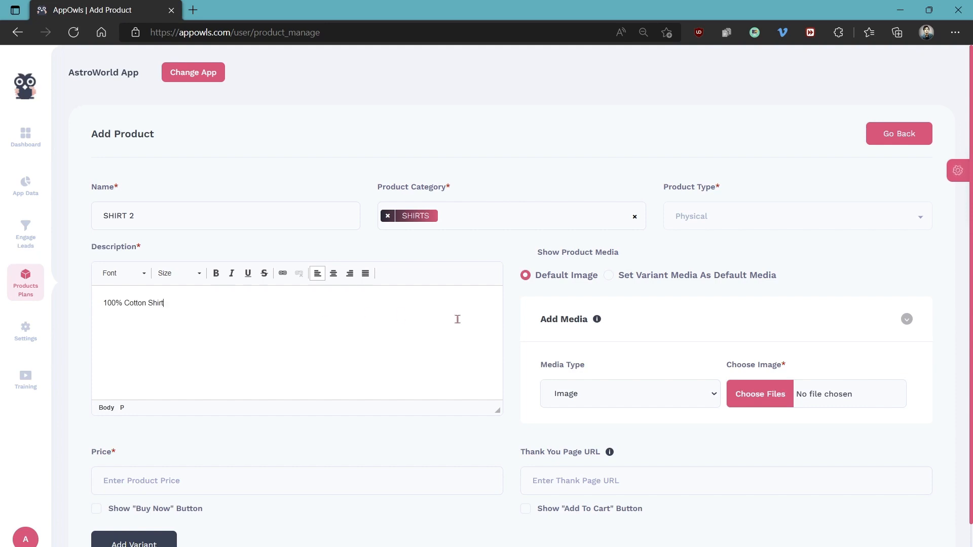
# Keep the product's media type as Image and choose blank-t-shirt-500x500.jpg from the Downloads folder as its picture
pyautogui.click(595, 396)
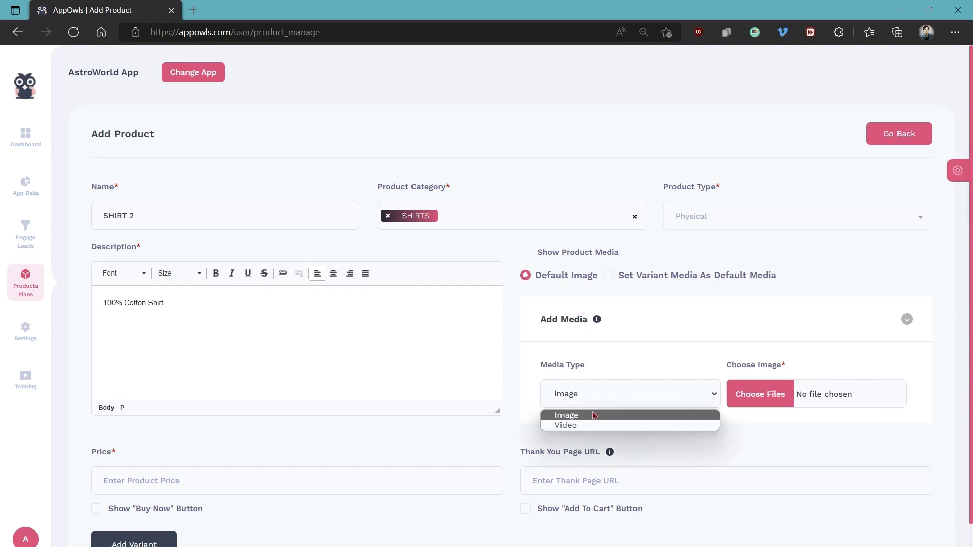
pyautogui.click(614, 396)
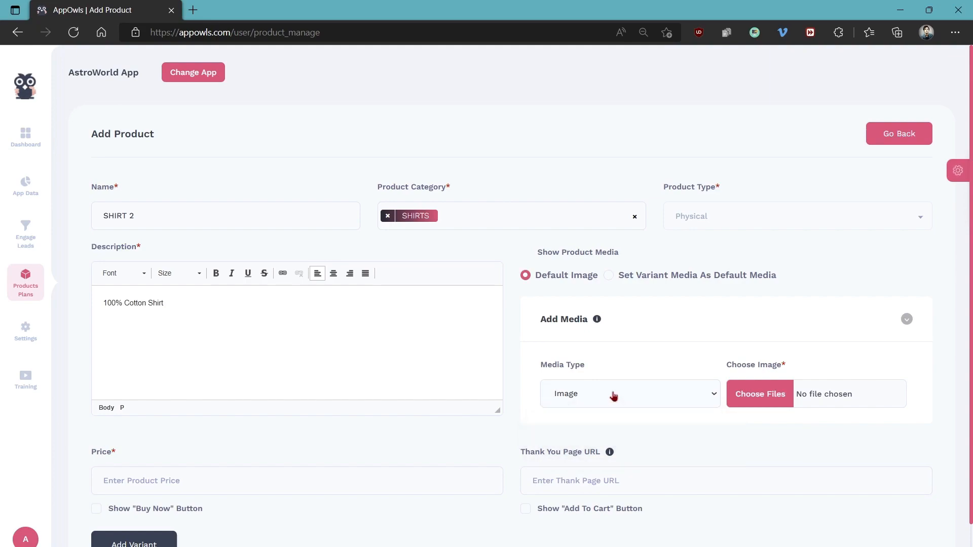
pyautogui.click(753, 393)
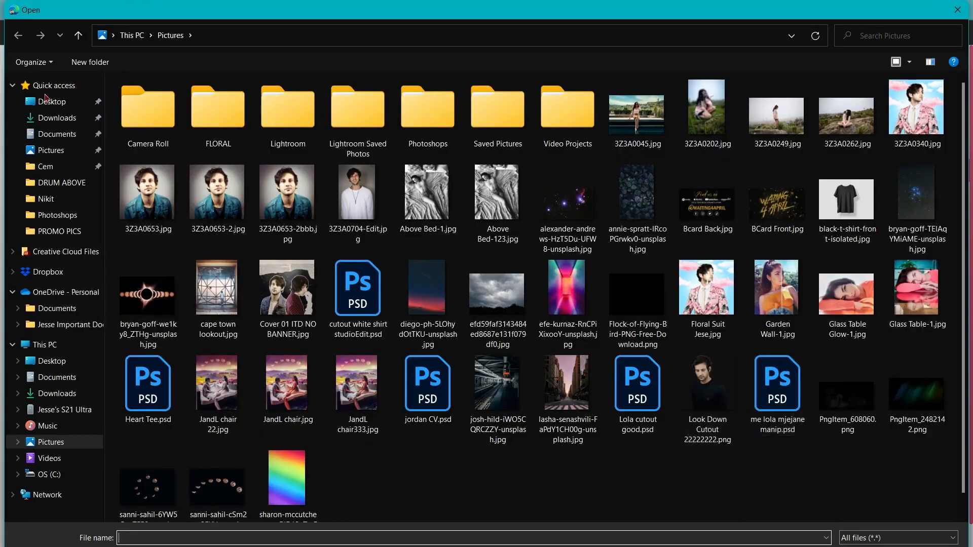
pyautogui.click(56, 118)
pyautogui.doubleClick(143, 131)
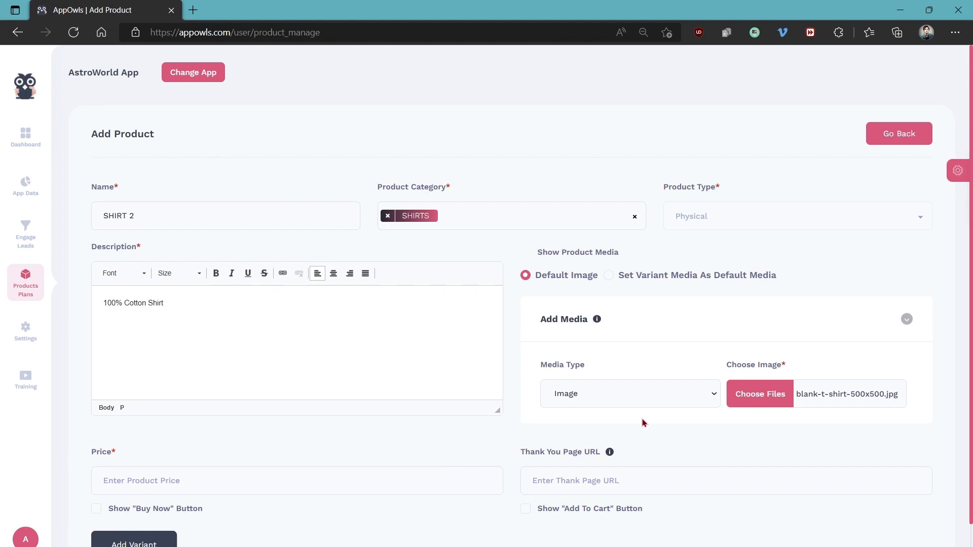
# Check the explanation of the Thank You Page URL and set the product's price to 12
pyautogui.scroll(-1, 642, 422)
pyautogui.moveTo(610, 394)
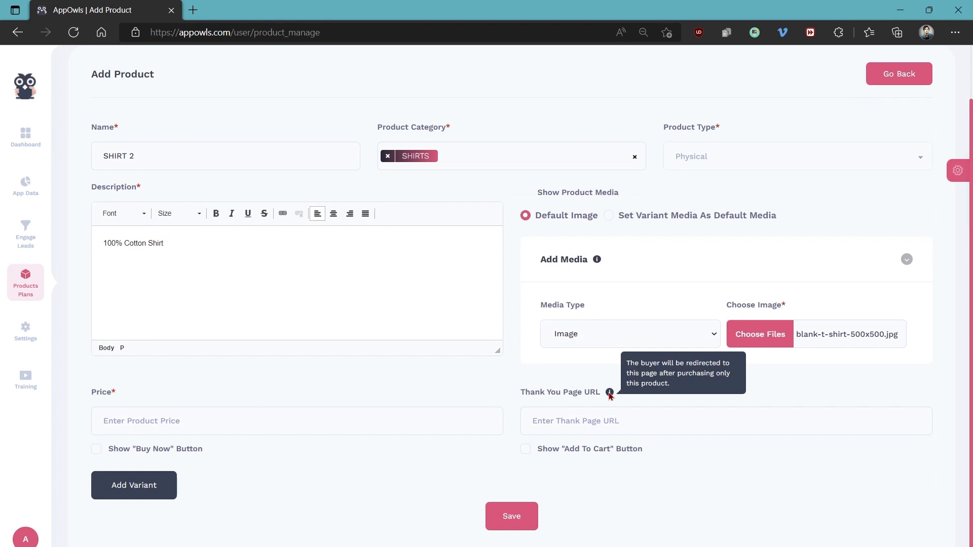
pyautogui.click(603, 421)
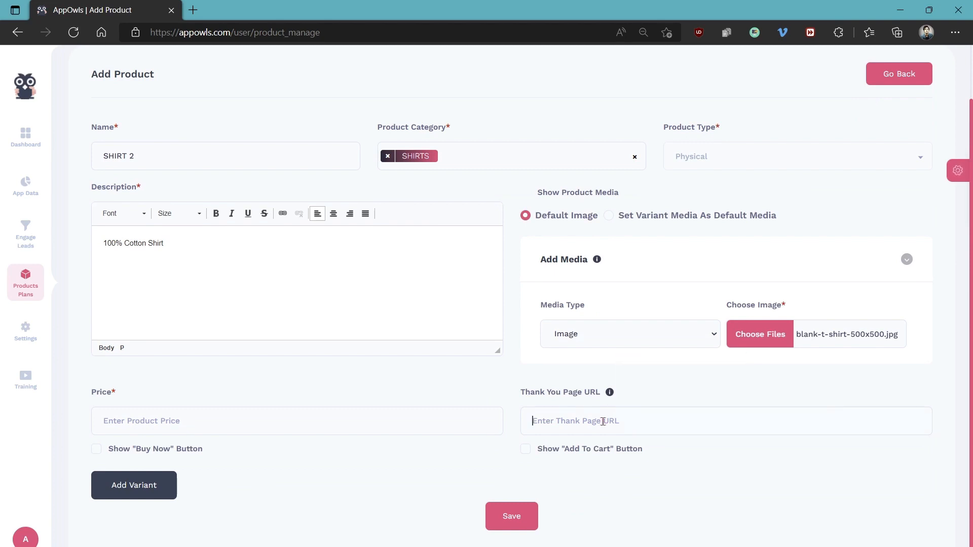
pyautogui.click(292, 415)
pyautogui.write('12')
# Add a blank variant to the product and delete it again, confirming the removal
pyautogui.click(131, 488)
pyautogui.scroll(-4, 277, 461)
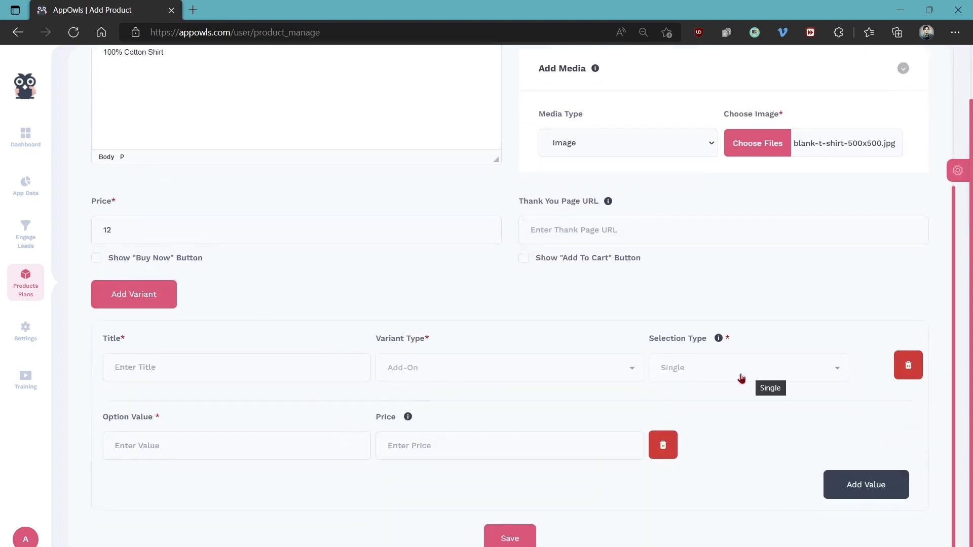
pyautogui.click(909, 365)
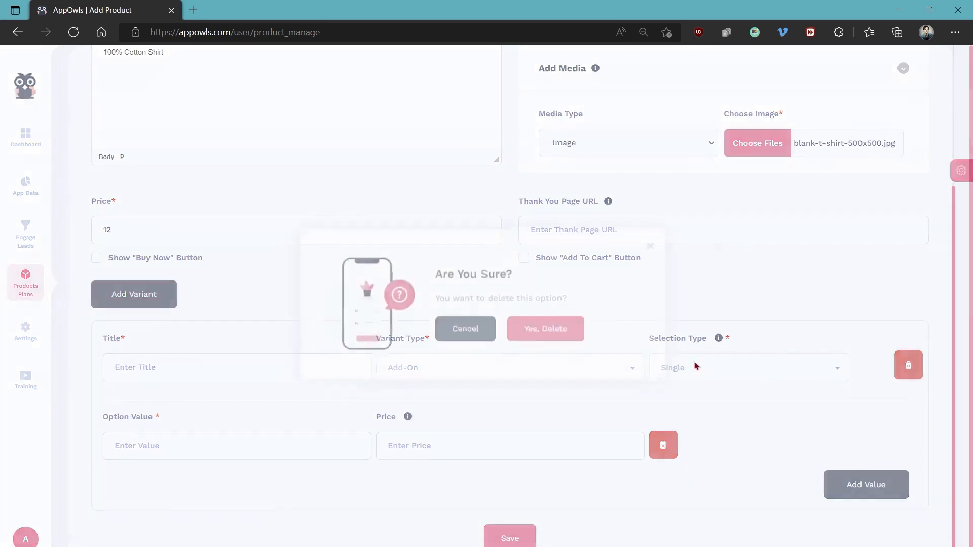
pyautogui.click(547, 355)
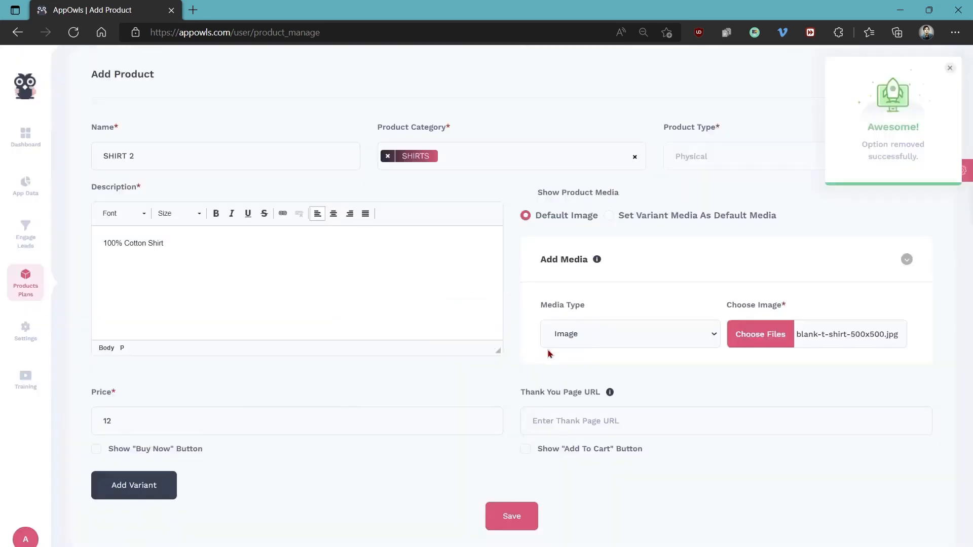
# Save the SHIRT 2 product and open the app's Orders List
pyautogui.click(519, 519)
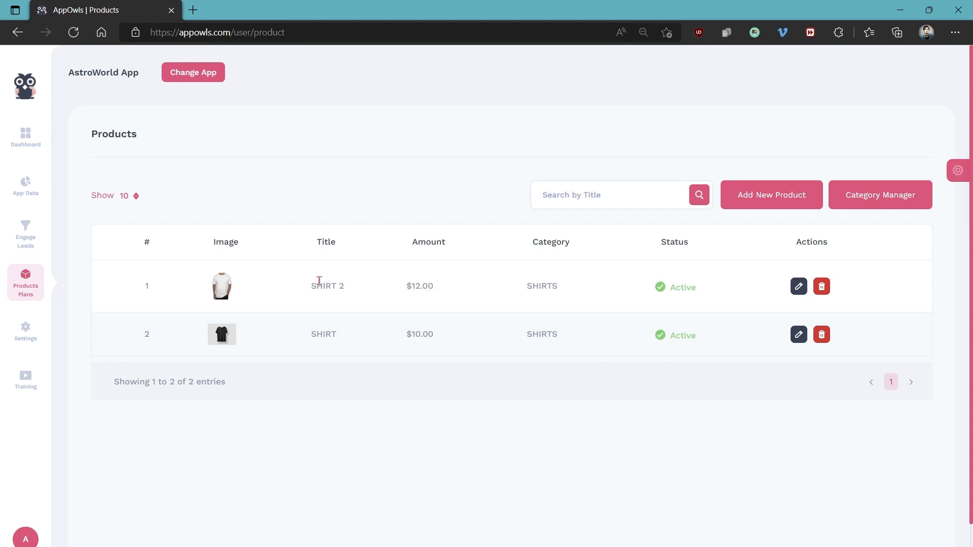
pyautogui.moveTo(33, 284)
pyautogui.click(102, 280)
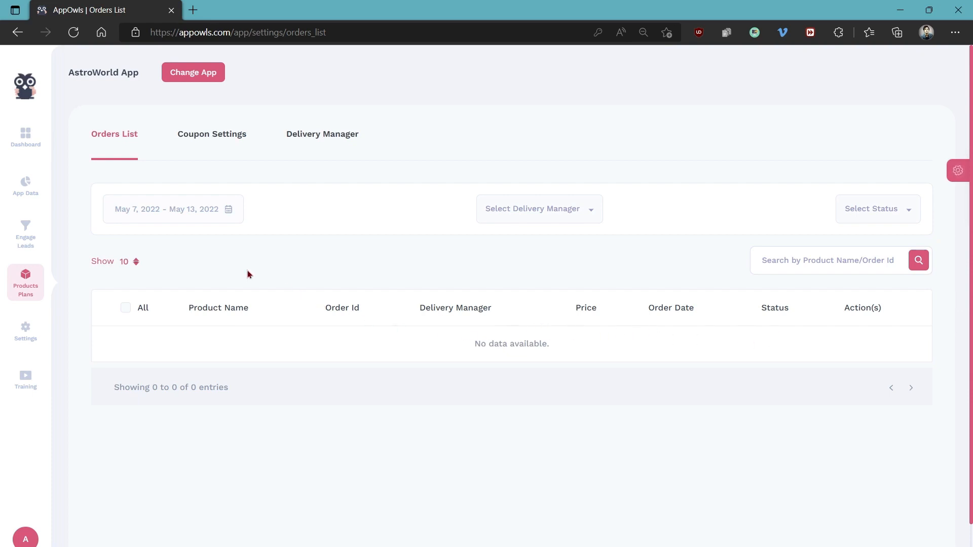
# Start a new coupon in Coupon Settings titled "COUPON DEMO" with minimum order value 20 and offer price 5
pyautogui.click(216, 145)
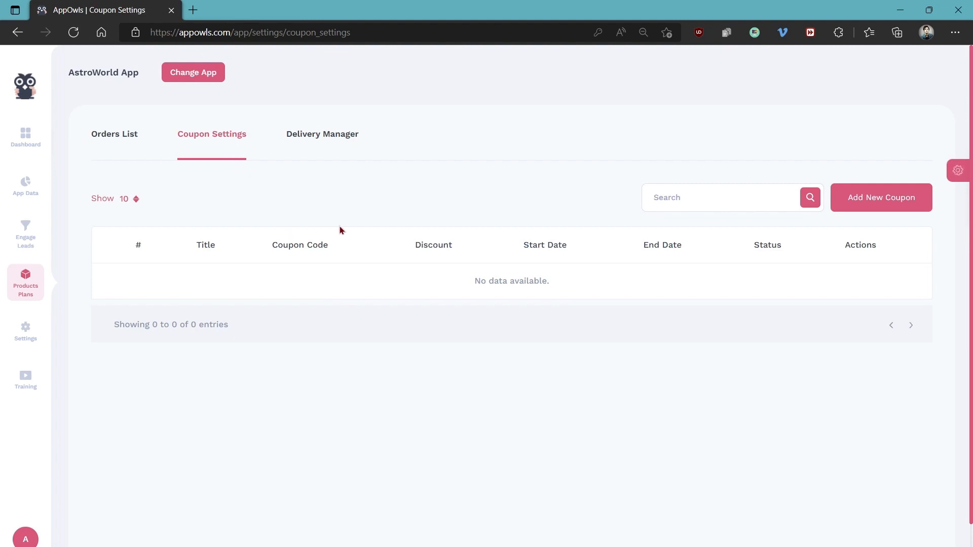
pyautogui.click(867, 206)
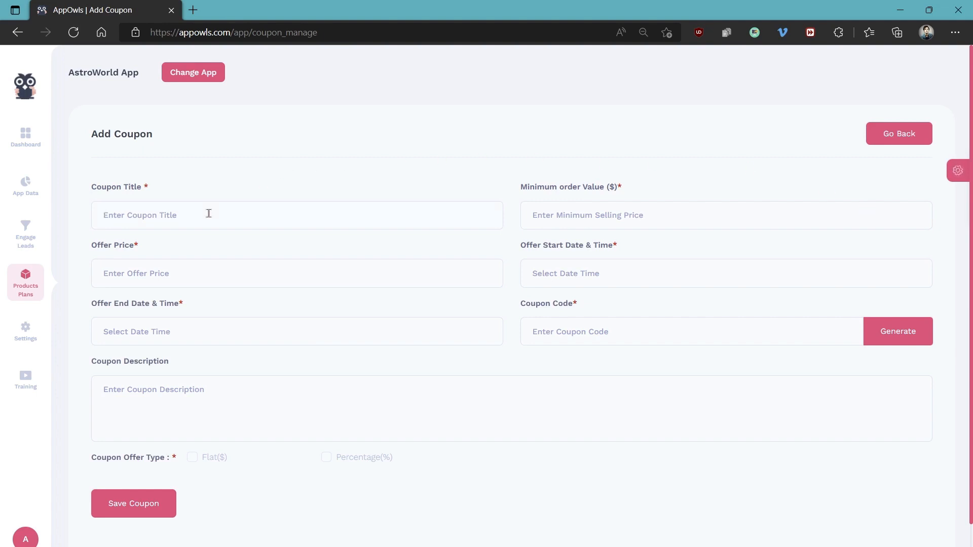
pyautogui.write('COUPON DEMO')
pyautogui.click(602, 215)
pyautogui.write('20')
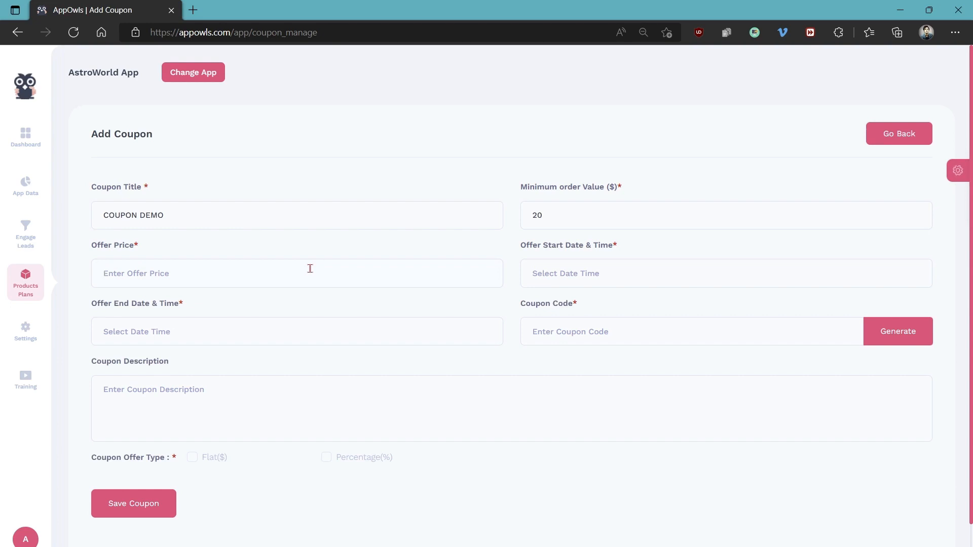
pyautogui.write('5')
pyautogui.click(556, 273)
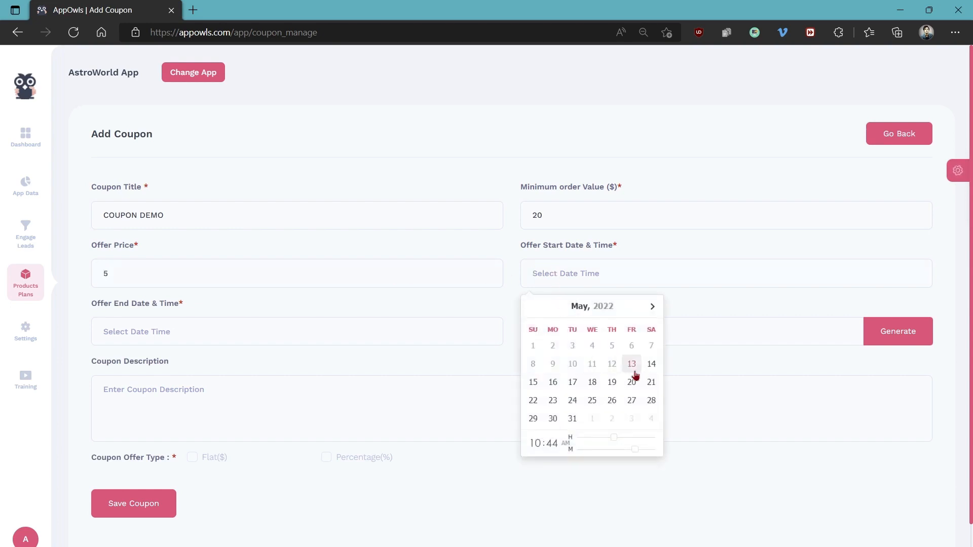
pyautogui.click(652, 364)
pyautogui.click(217, 333)
pyautogui.click(201, 441)
pyautogui.click(514, 349)
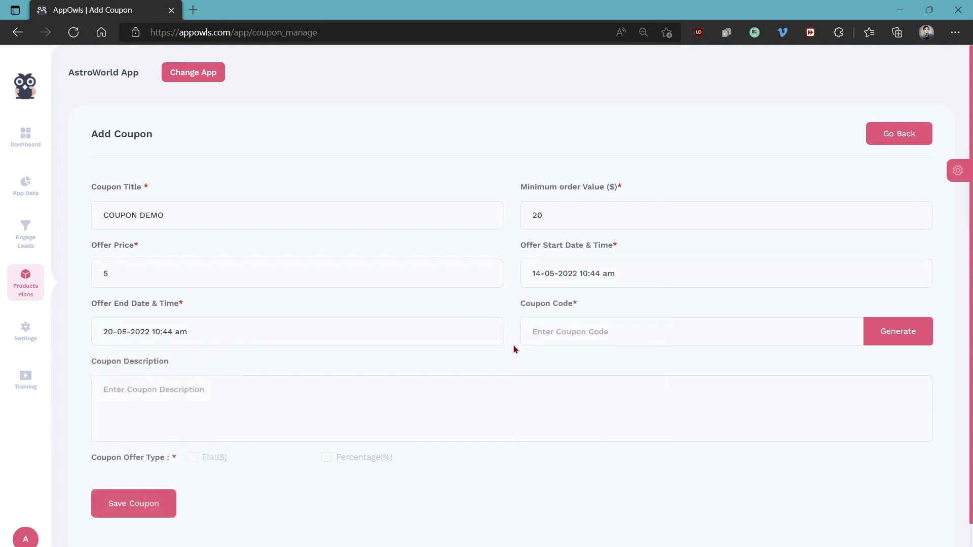
# Try generating a random coupon code and replace it with the custom code COUPONDEMO
pyautogui.click(895, 335)
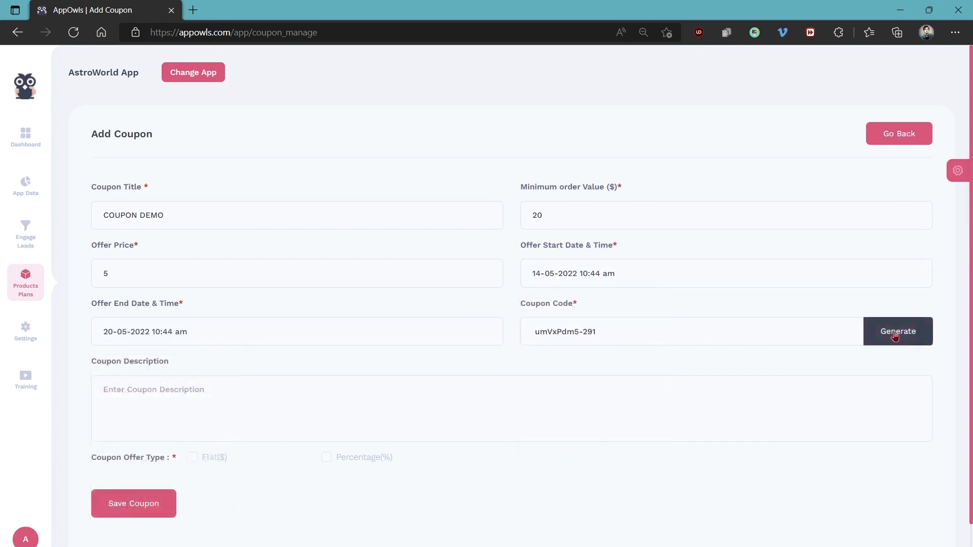
pyautogui.click(895, 335)
pyautogui.moveTo(703, 330); pyautogui.dragTo(322, 354)
pyautogui.write('cOUPONDEMO')
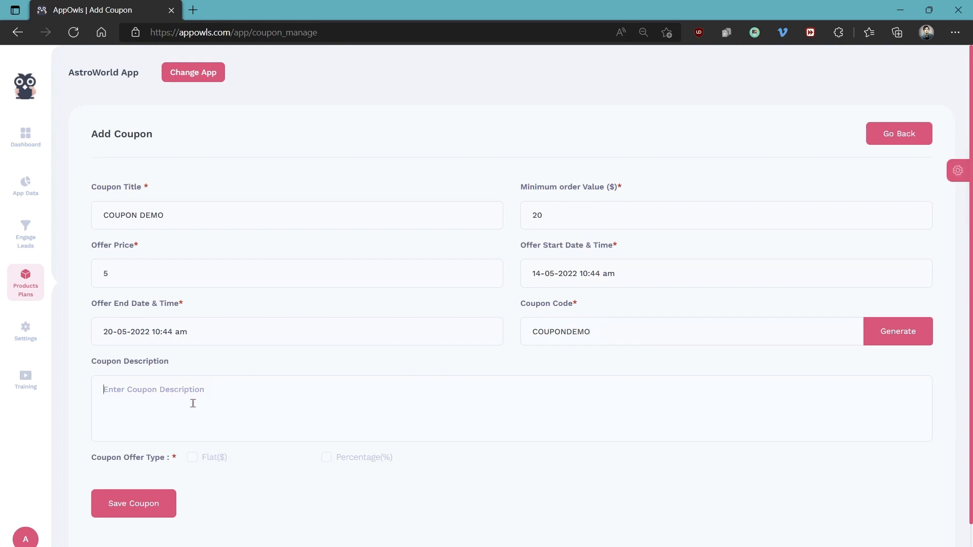
# Choose Flat($) as the coupon offer type after trying Percentage(%), and save the coupon
pyautogui.click(192, 458)
pyautogui.click(324, 461)
pyautogui.click(192, 458)
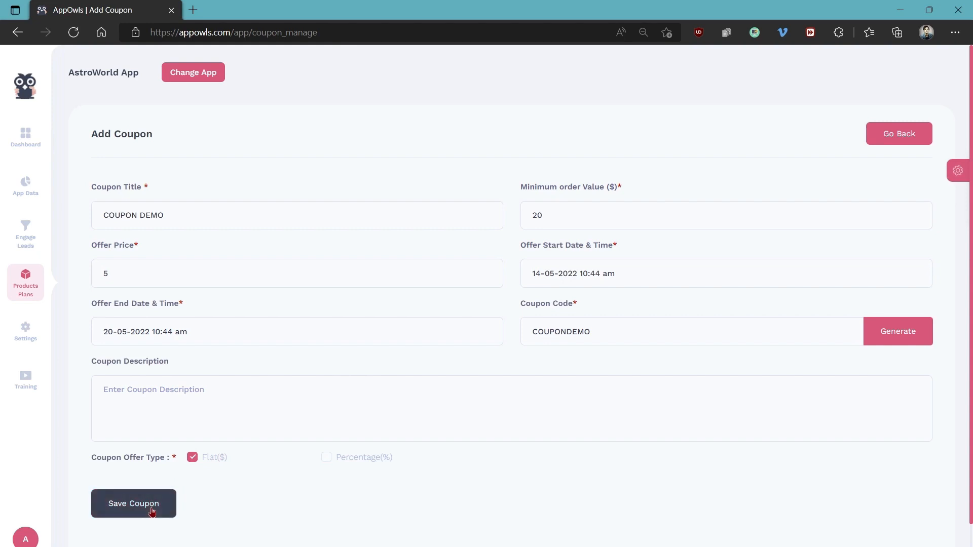
pyautogui.click(152, 509)
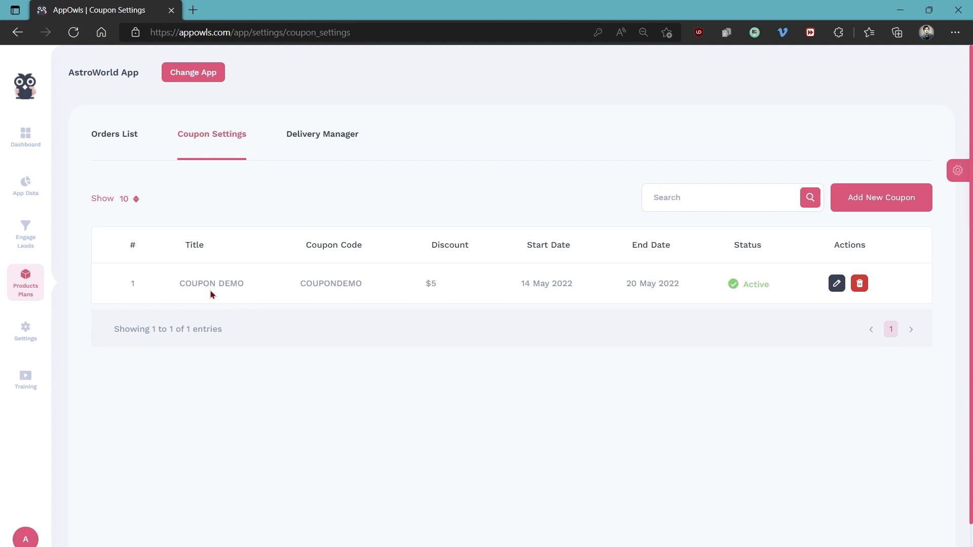
# Review the Add Delivery Manager form, including the Auto-assign orders option, and return to the list without adding anyone
pyautogui.click(300, 149)
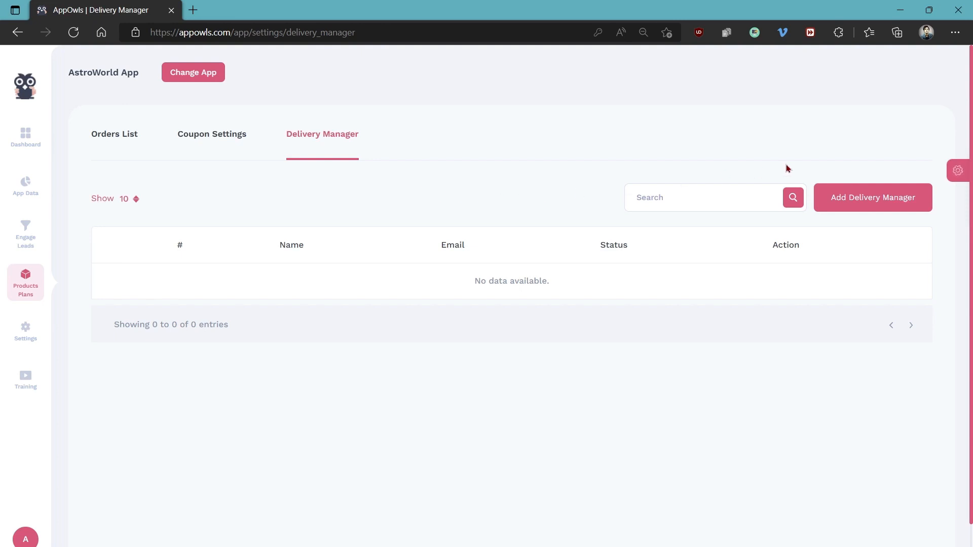
pyautogui.click(846, 200)
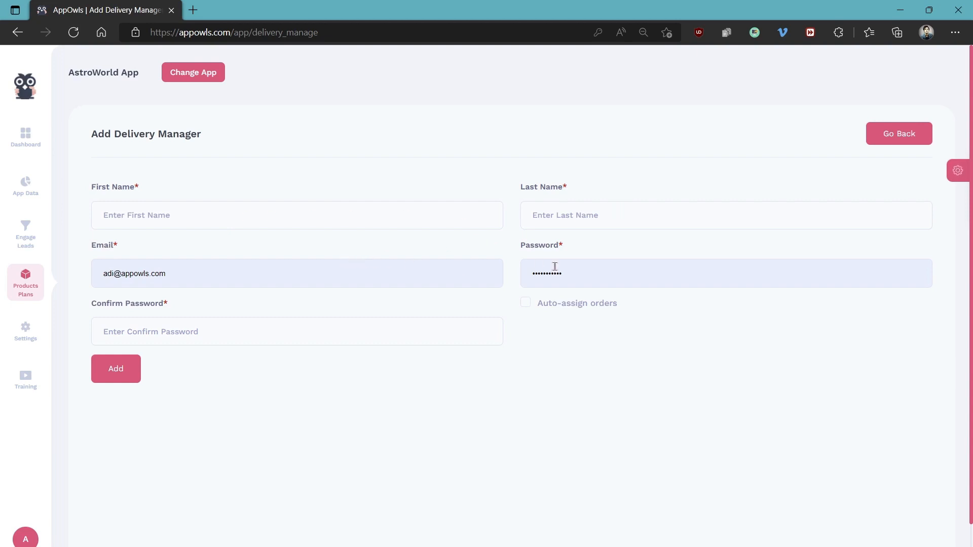
pyautogui.click(525, 304)
pyautogui.click(526, 308)
pyautogui.click(118, 379)
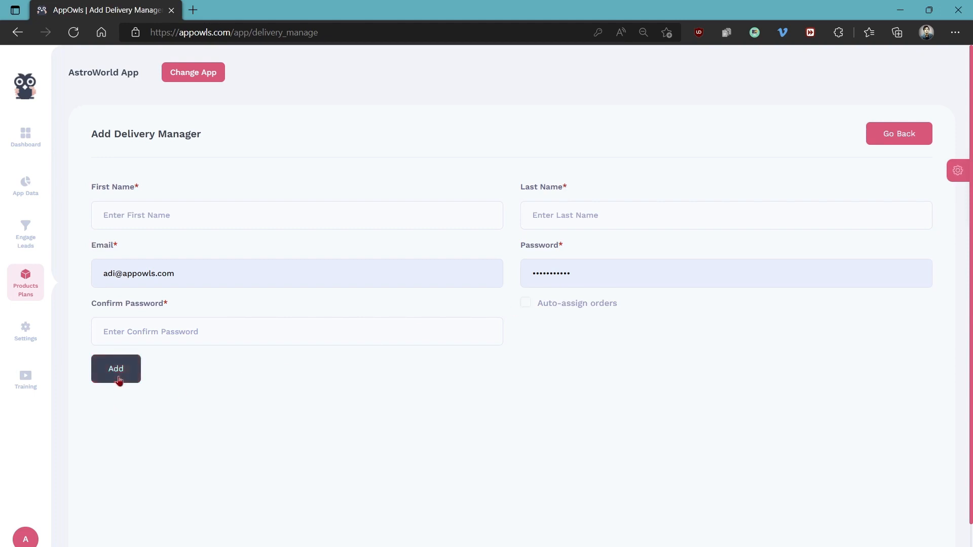
pyautogui.click(887, 143)
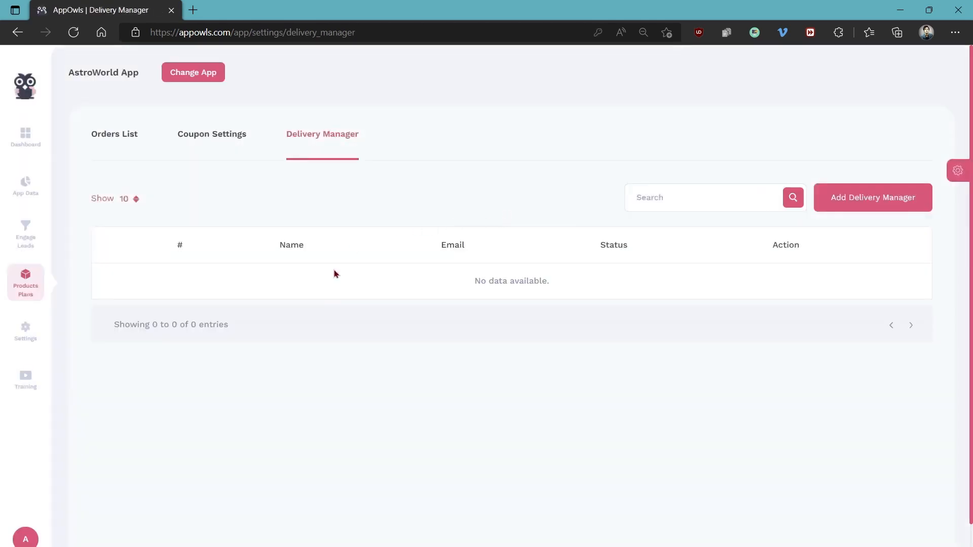
# Open the Whitelabel settings to view the branding, domain, logo, favicon and color fields
pyautogui.moveTo(20, 330)
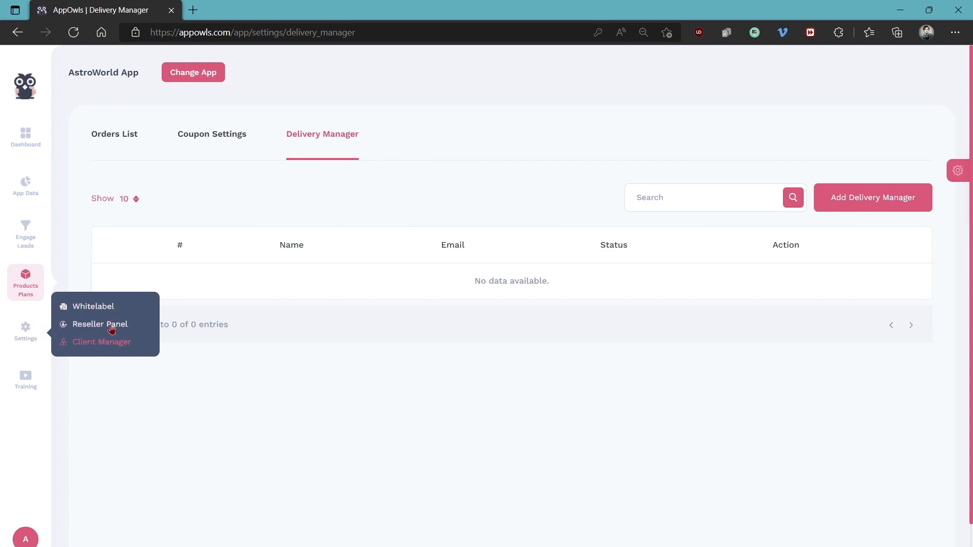
pyautogui.click(91, 307)
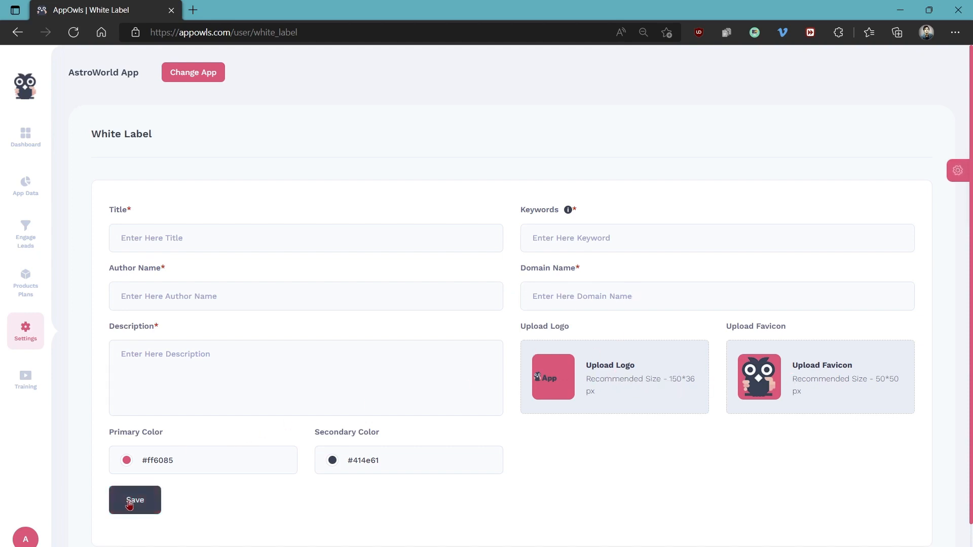
# Review the Reseller Panel's Add New Account form, including its option to email login details, and close it without adding an account
pyautogui.moveTo(39, 348)
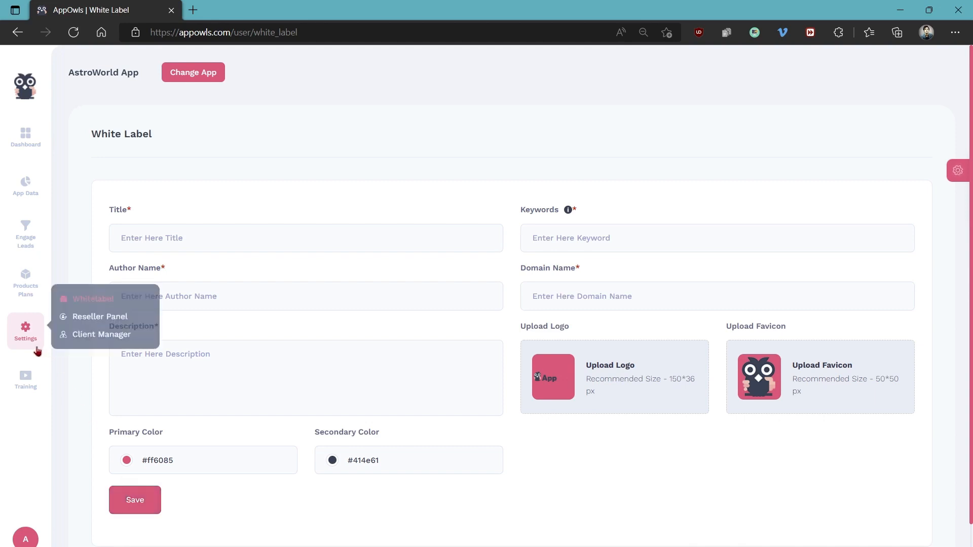
pyautogui.click(92, 331)
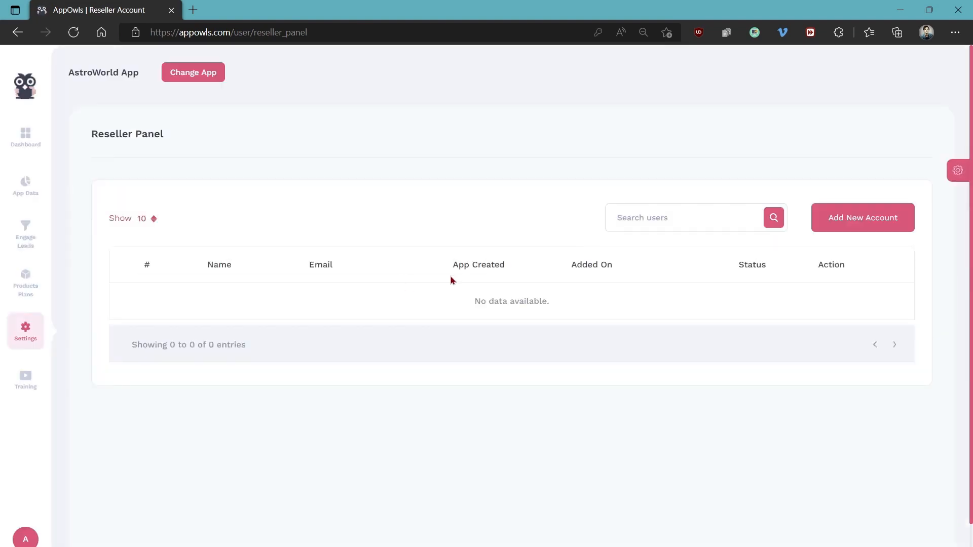
pyautogui.click(861, 219)
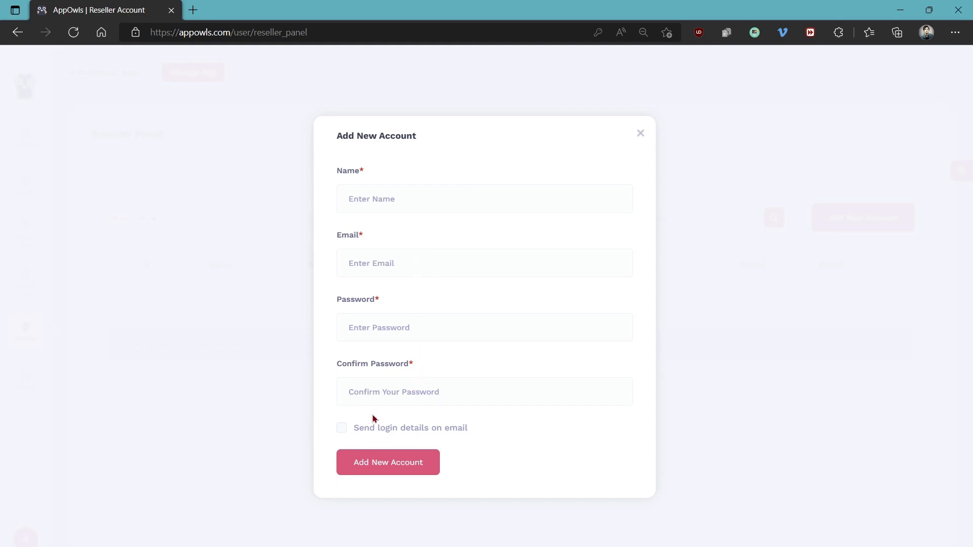
pyautogui.click(349, 430)
pyautogui.click(640, 133)
# Review the Client Manager's Add New Client form, including app assignment and emailing login details, and close it without adding a client
pyautogui.moveTo(48, 322)
pyautogui.click(97, 344)
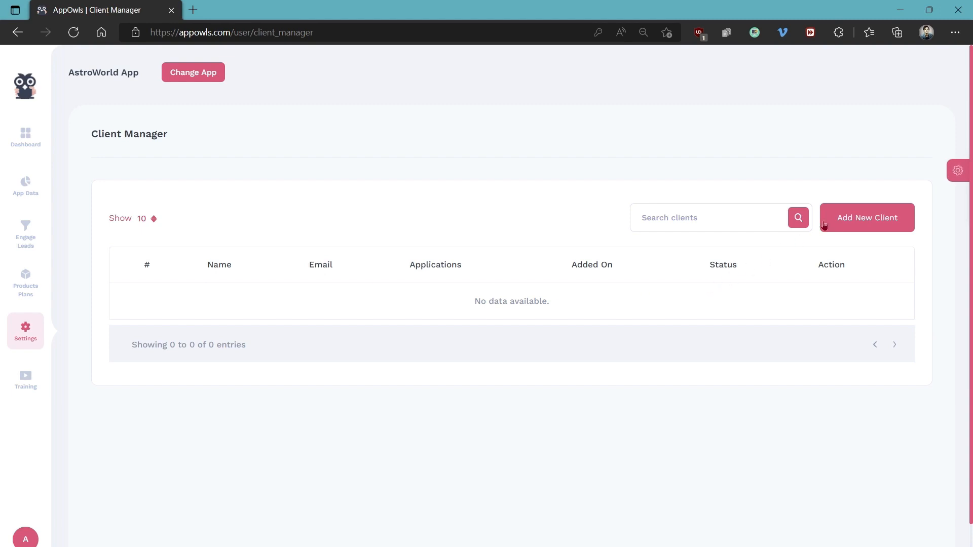
pyautogui.click(852, 227)
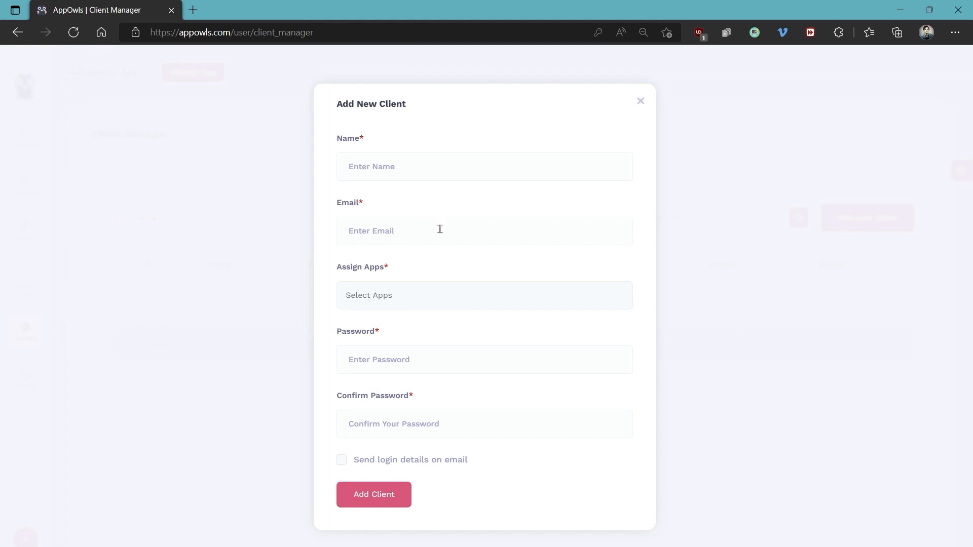
pyautogui.click(382, 297)
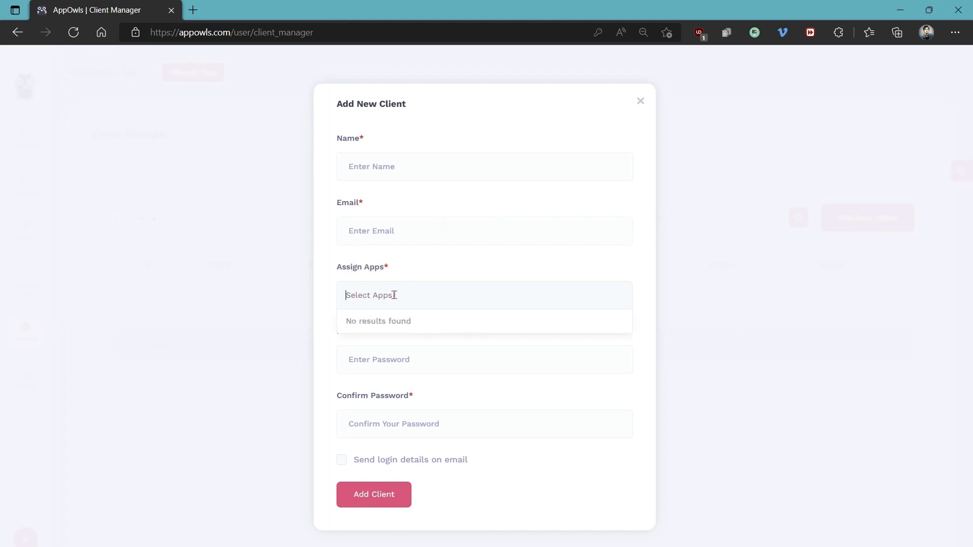
pyautogui.click(413, 272)
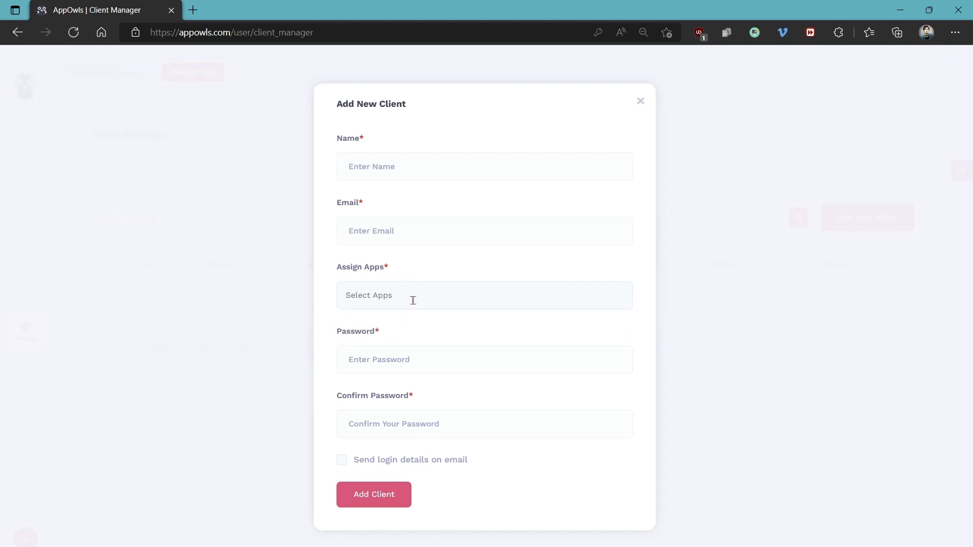
pyautogui.click(342, 462)
pyautogui.click(343, 462)
pyautogui.click(375, 498)
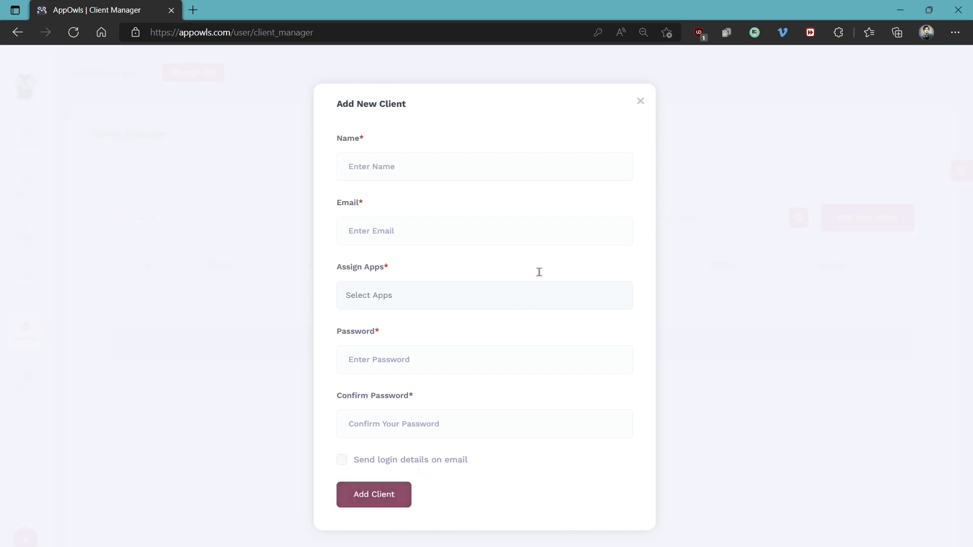
pyautogui.click(641, 101)
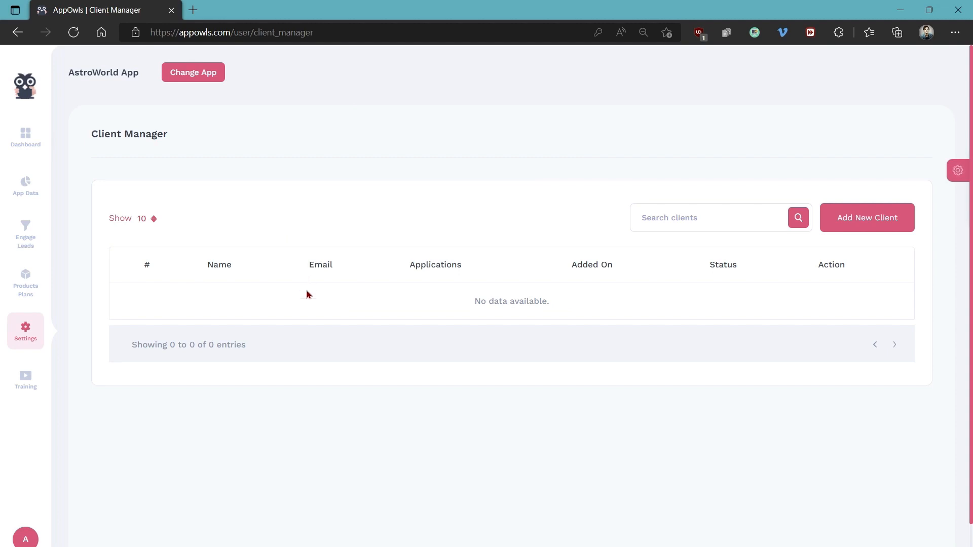
# Return to the dashboard, review the Auto Generate App form with the Books category and Book Store template, and leave it without creating an app
pyautogui.click(26, 90)
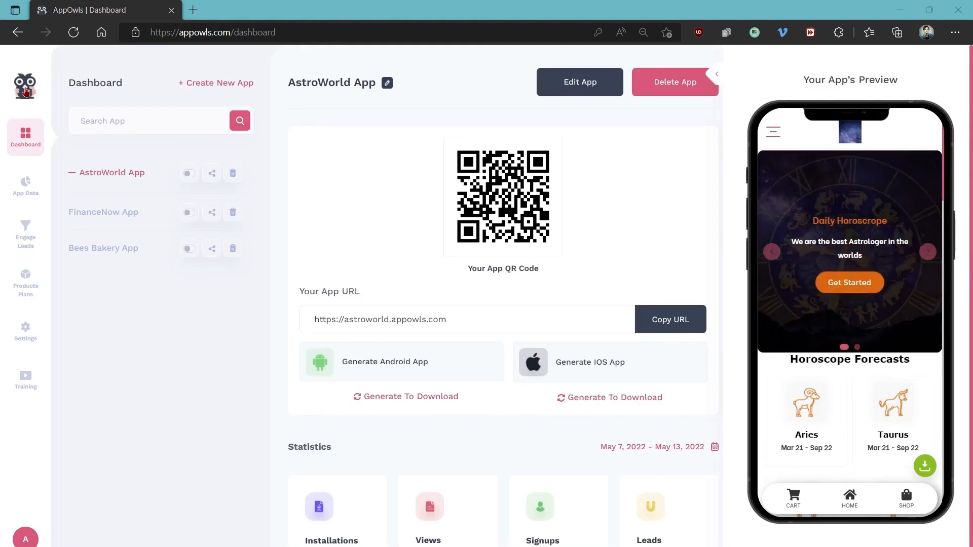
pyautogui.click(196, 82)
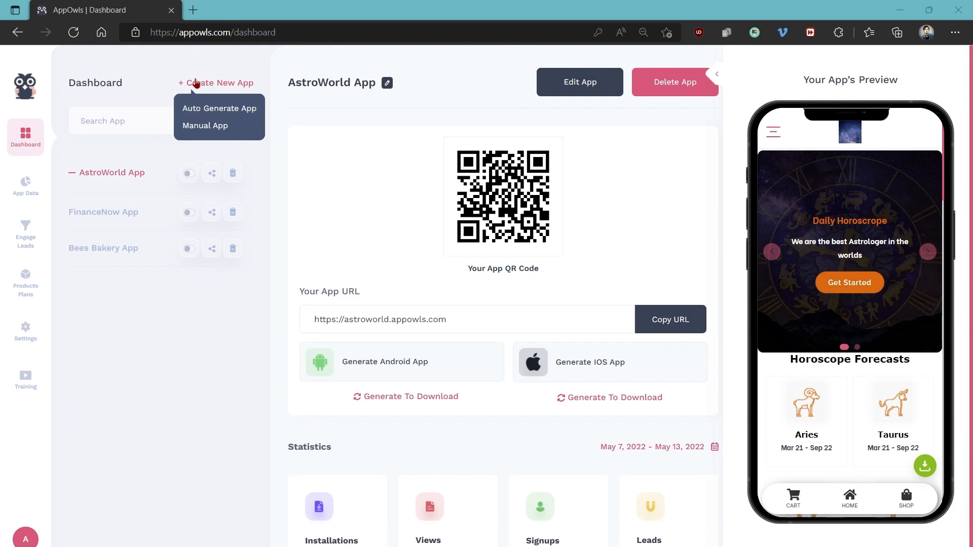
pyautogui.click(192, 113)
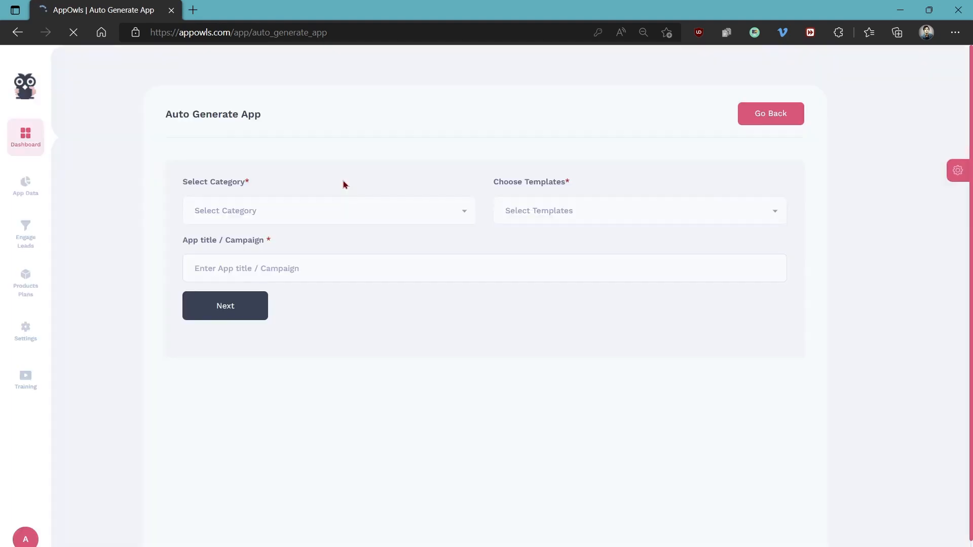
pyautogui.click(316, 210)
pyautogui.scroll(-3, 309, 289)
pyautogui.click(212, 300)
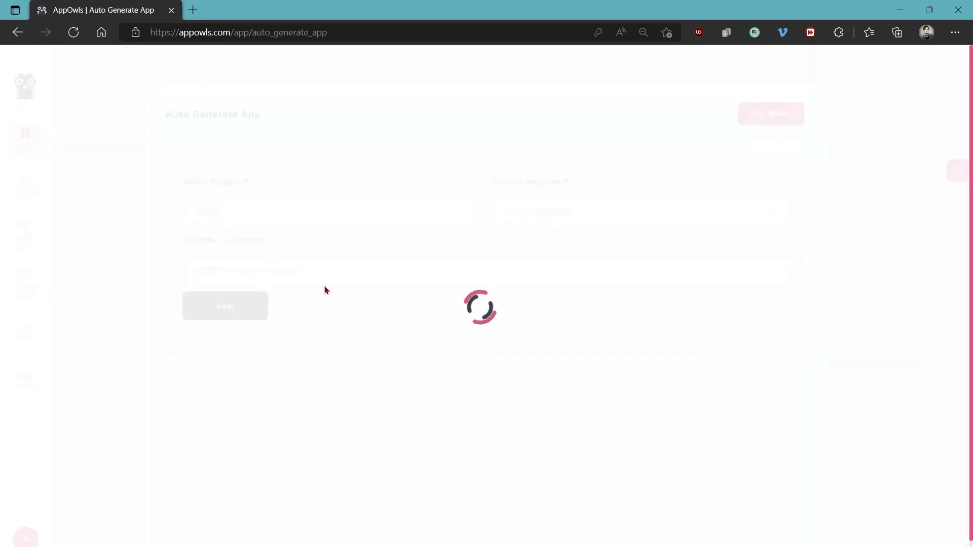
pyautogui.click(539, 217)
pyautogui.click(529, 261)
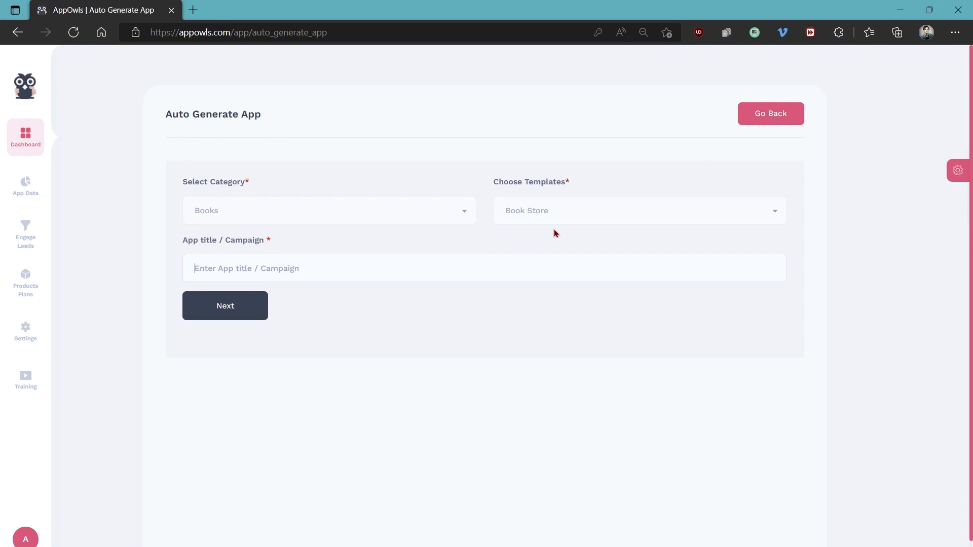
pyautogui.click(767, 124)
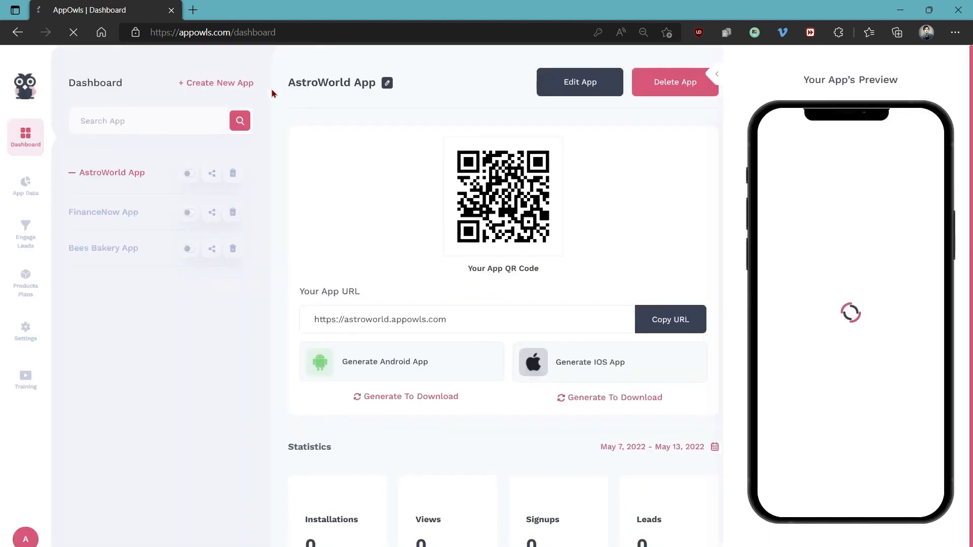
# Start creating a new manual app and browse the available template categories and template previews
pyautogui.click(221, 84)
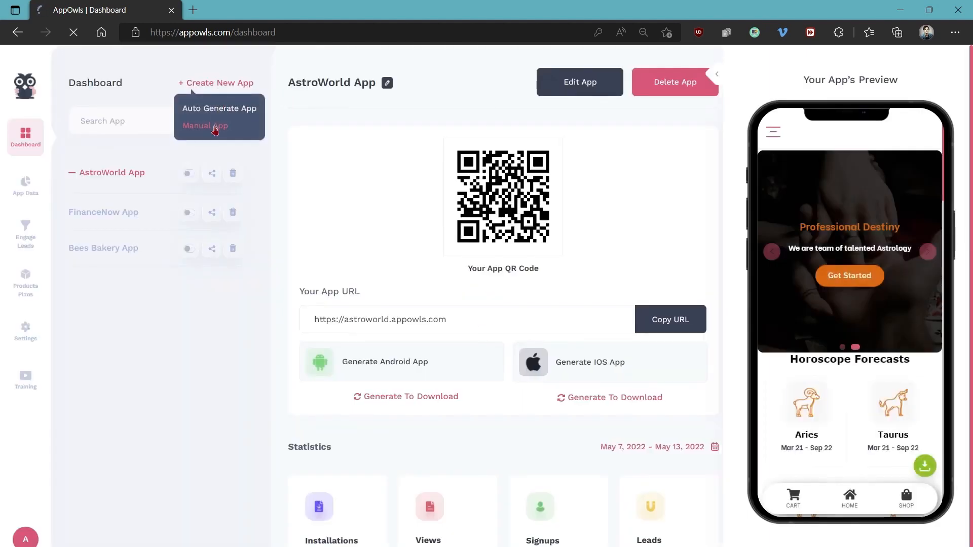
pyautogui.click(215, 128)
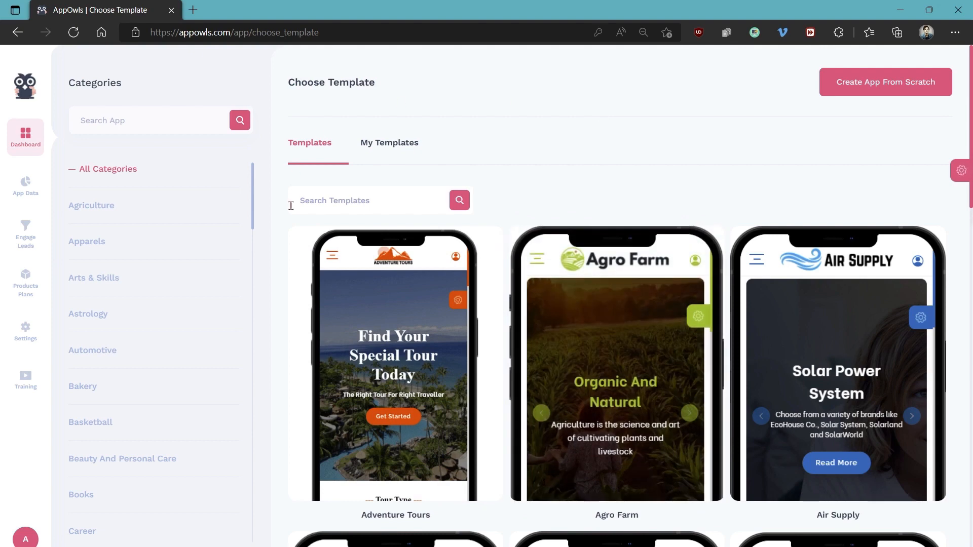
pyautogui.scroll(-5, 116, 218)
pyautogui.scroll(-10, 116, 218)
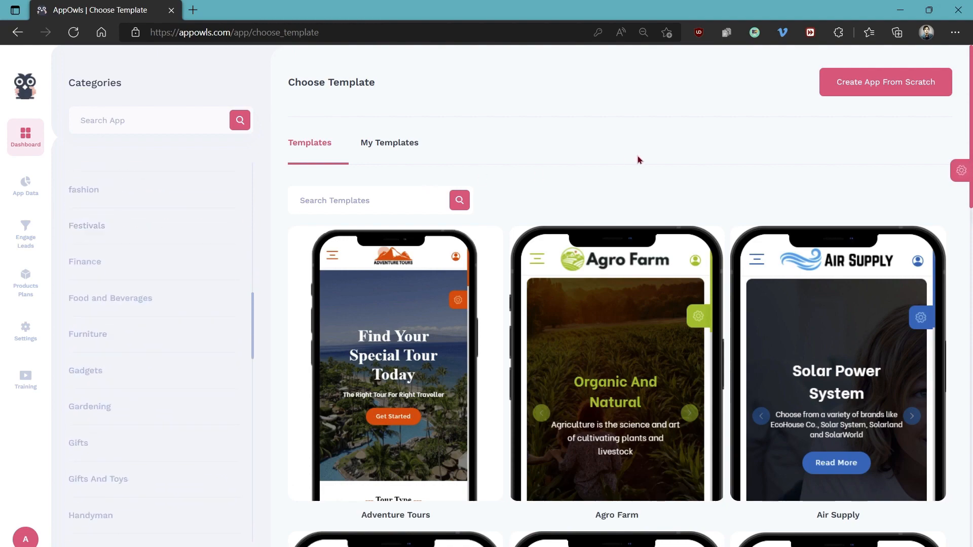
pyautogui.scroll(-6, 679, 191)
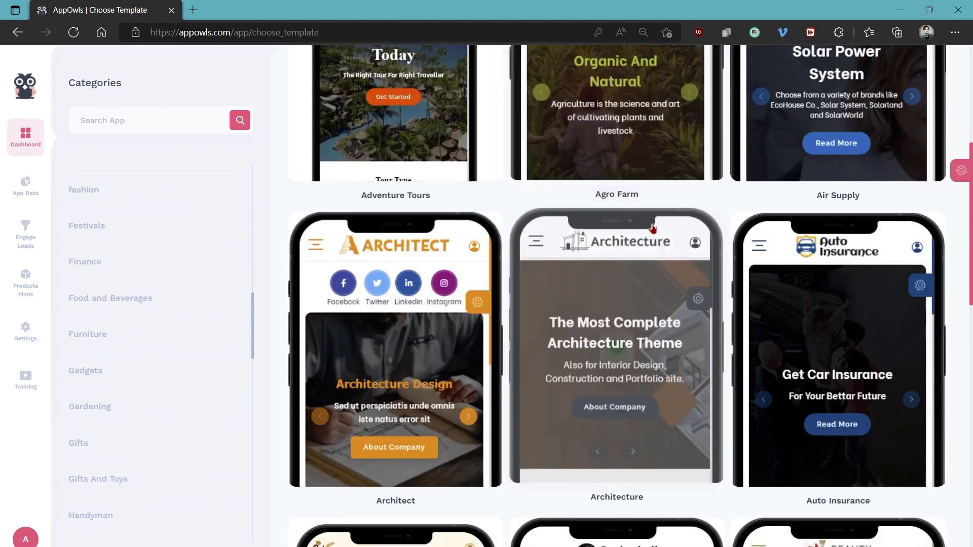
pyautogui.scroll(-10, 653, 228)
pyautogui.scroll(-6, 653, 229)
pyautogui.scroll(20, 654, 228)
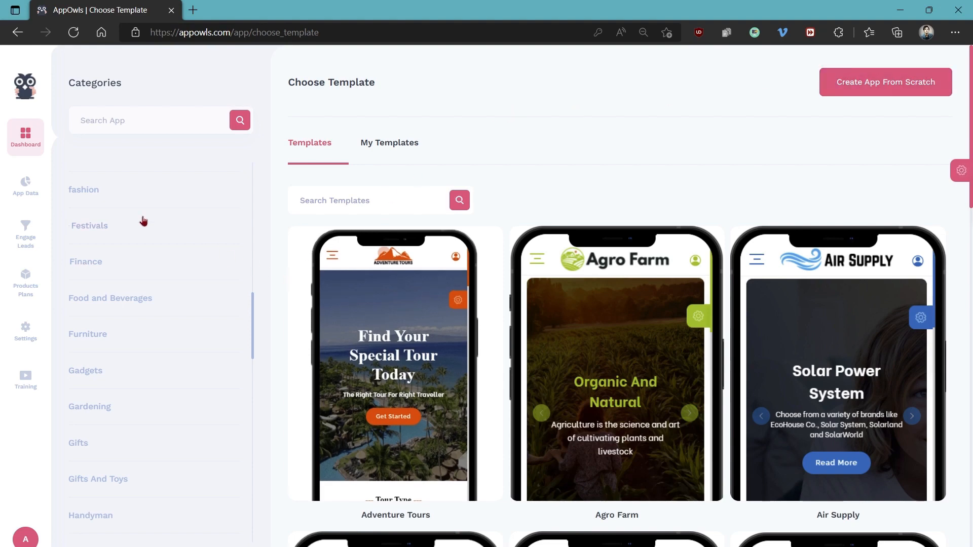
# Filter the templates to the fashion category, select the Clothing template and look through its preview
pyautogui.click(85, 191)
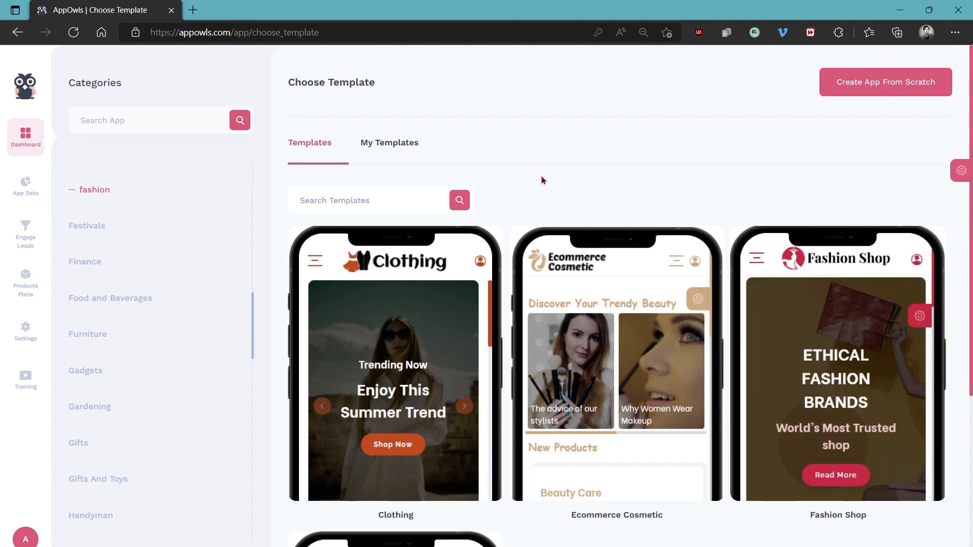
pyautogui.scroll(-3, 588, 172)
pyautogui.moveTo(618, 176)
pyautogui.scroll(-2, 626, 228)
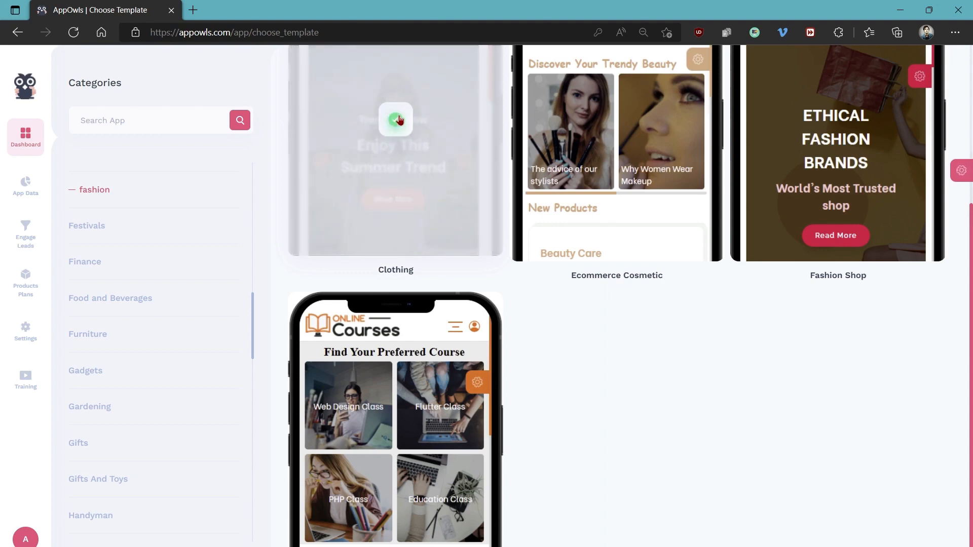
pyautogui.click(396, 122)
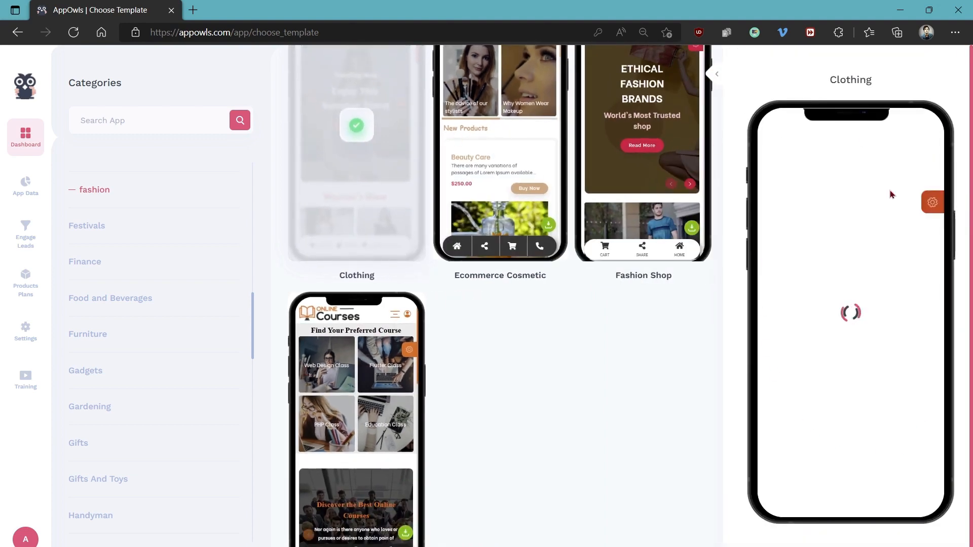
pyautogui.scroll(-7, 862, 207)
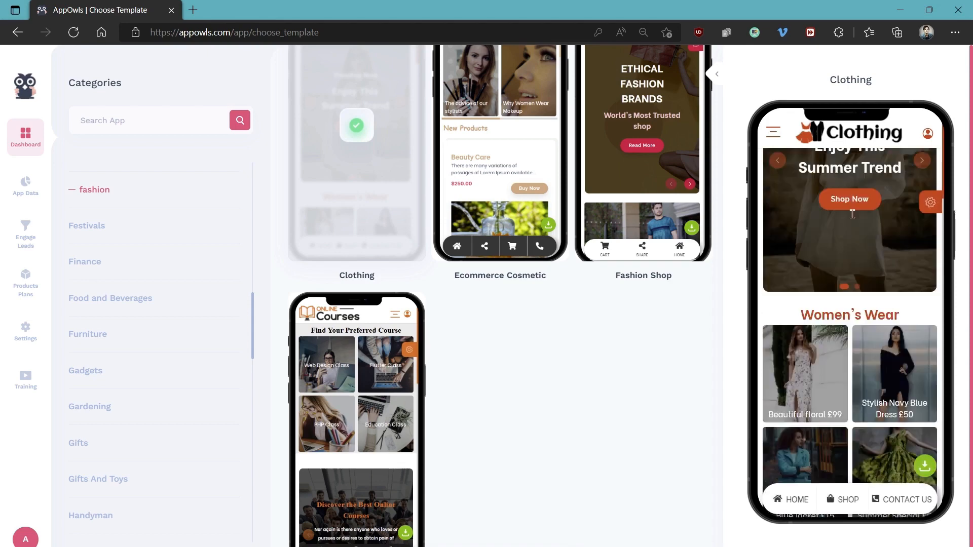
pyautogui.scroll(-10, 853, 218)
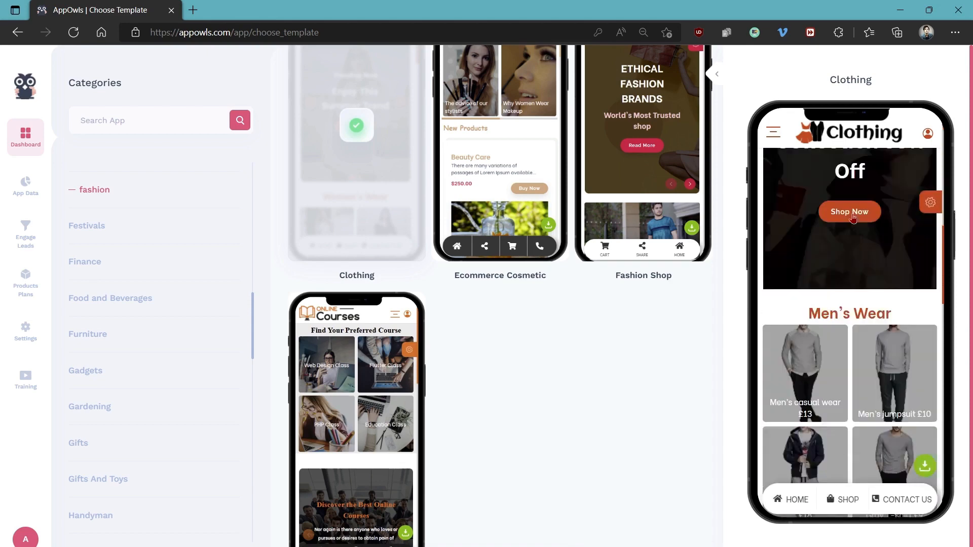
pyautogui.scroll(-1, 852, 219)
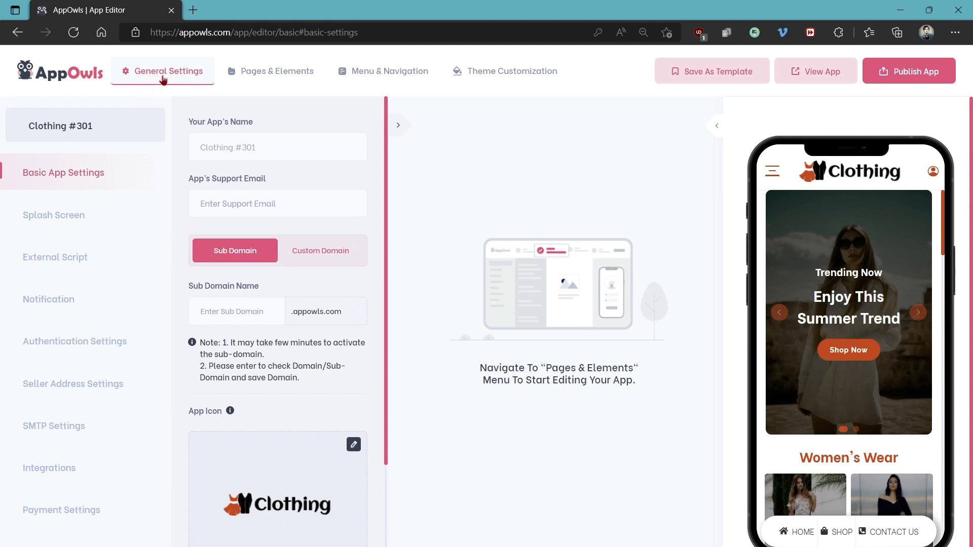
# Set the app's name to THRIFTY and fill in the app's support email
pyautogui.moveTo(310, 142); pyautogui.dragTo(156, 153)
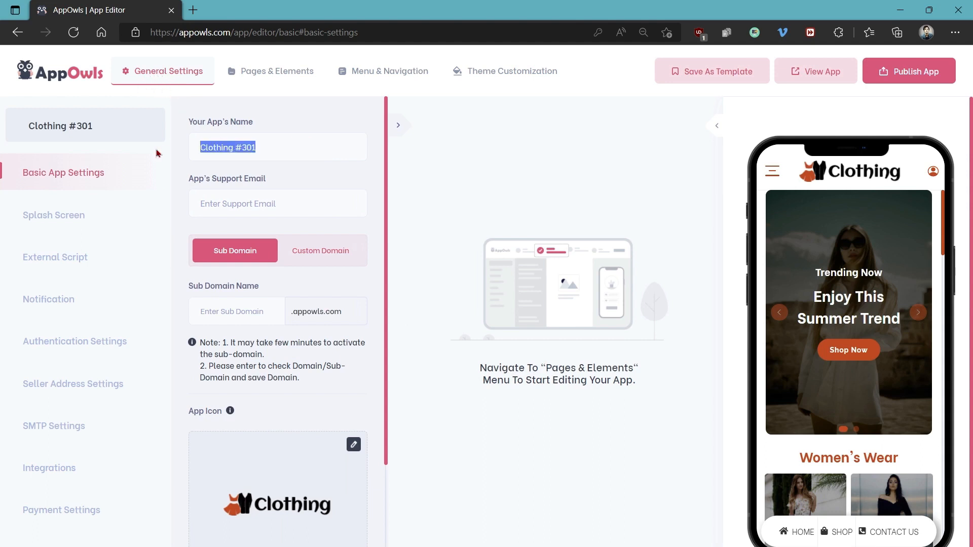
pyautogui.write('THRIFTY')
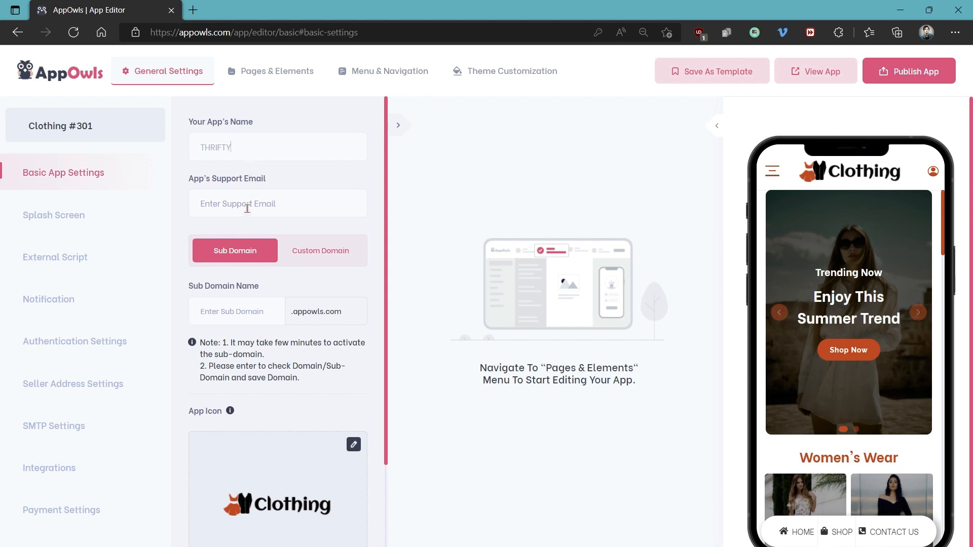
# Switch the app to a custom domain and review the Domain Validation instructions, including the A Record IP address
pyautogui.doubleClick(220, 313)
pyautogui.click(235, 311)
pyautogui.click(321, 256)
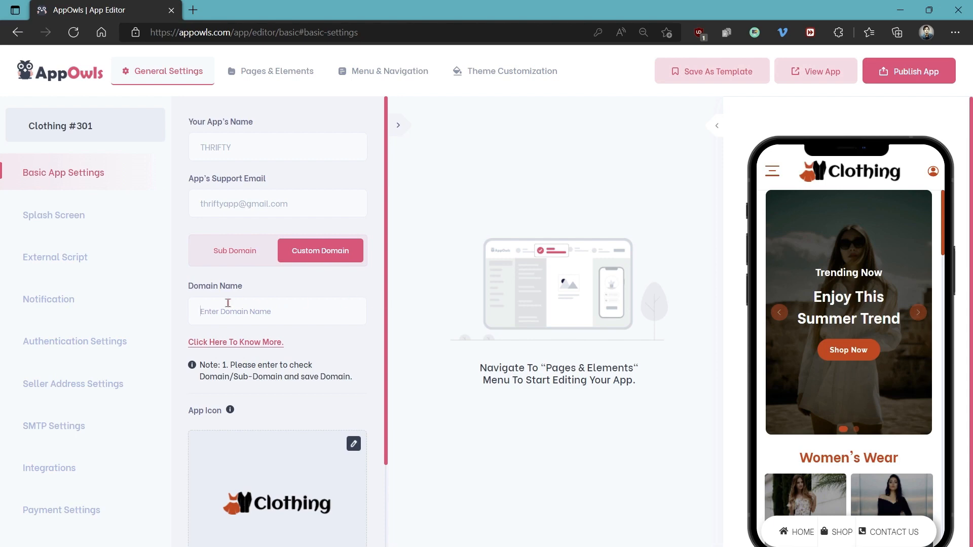
pyautogui.click(243, 347)
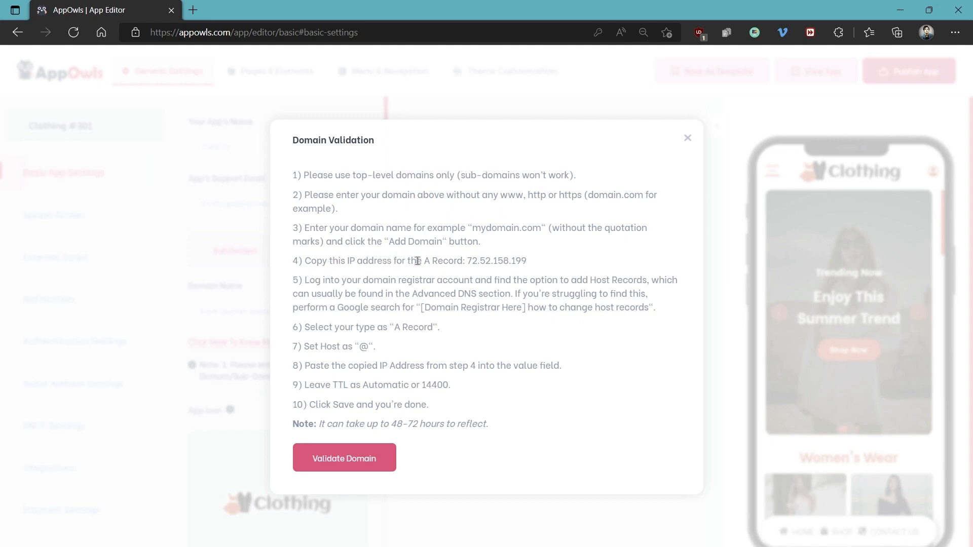
pyautogui.moveTo(423, 261); pyautogui.dragTo(529, 265)
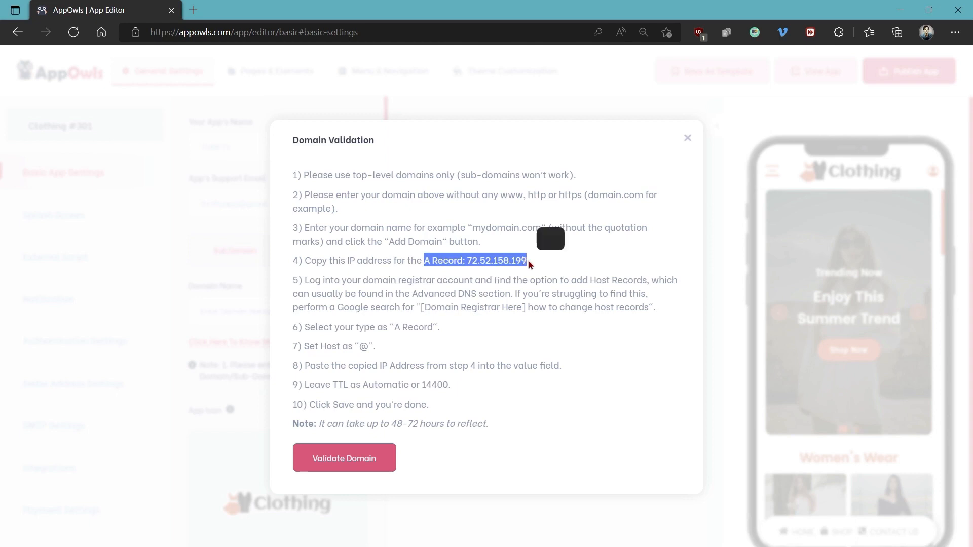
pyautogui.click(688, 138)
# Switch back to an AppOwls sub domain and set its name to thrifty
pyautogui.click(249, 258)
pyautogui.write('thrifty')
# Replace the app icon with an uploaded Thrifty logo image, cropped closely around the lettering
pyautogui.scroll(-3, 276, 338)
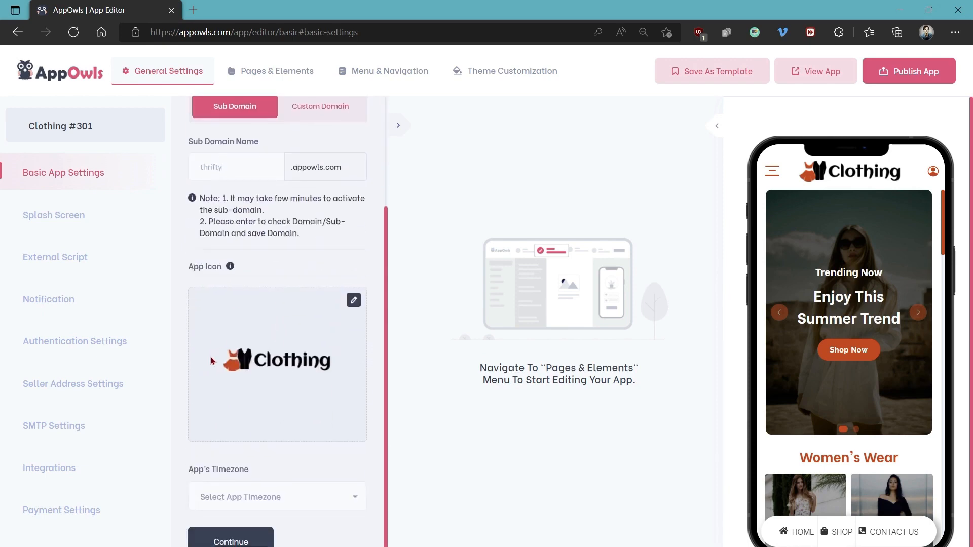
pyautogui.click(355, 301)
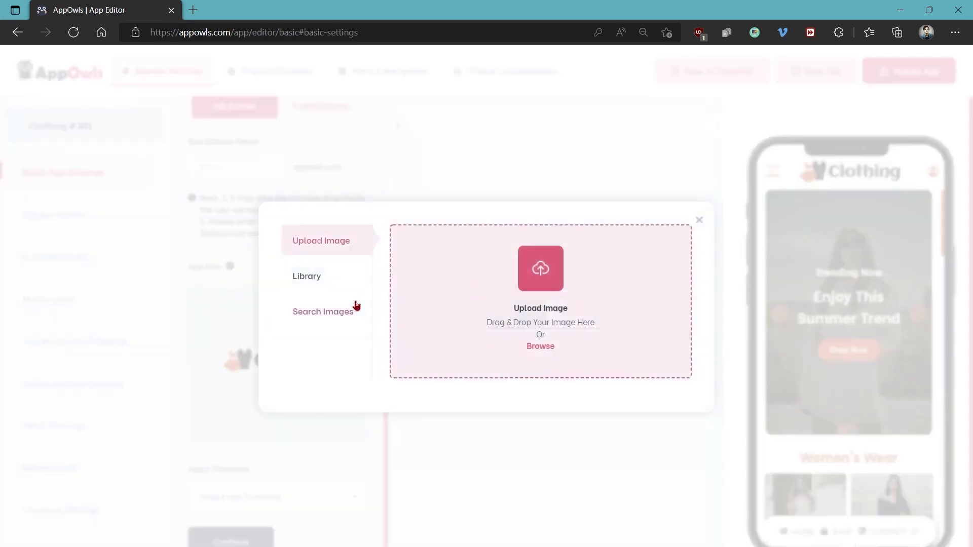
pyautogui.click(329, 318)
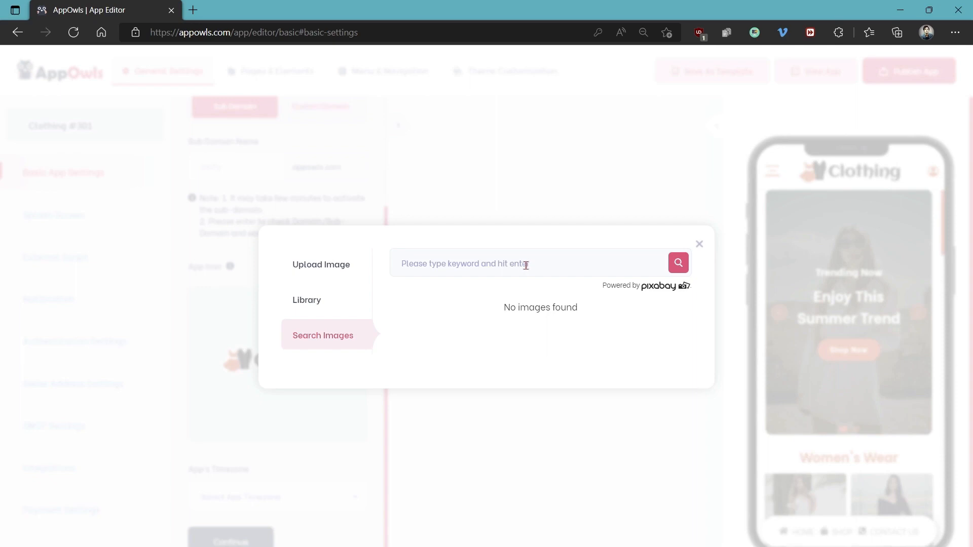
pyautogui.click(339, 268)
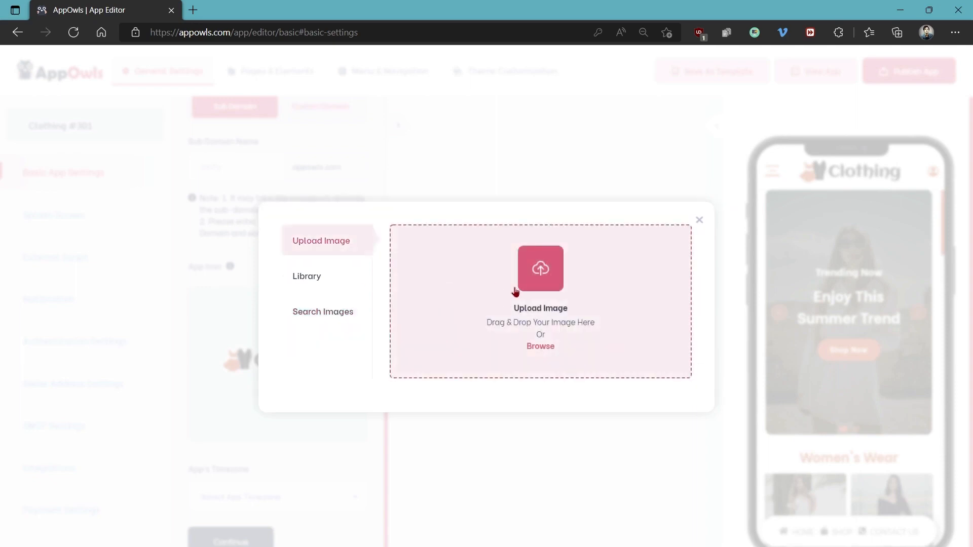
pyautogui.click(516, 291)
pyautogui.doubleClick(153, 226)
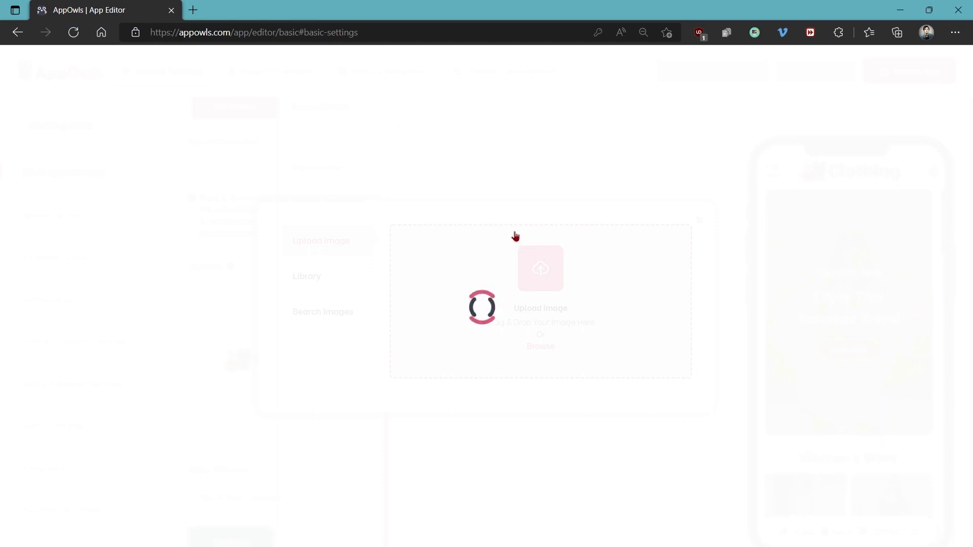
pyautogui.moveTo(479, 187); pyautogui.dragTo(480, 242)
pyautogui.moveTo(487, 402); pyautogui.dragTo(480, 337)
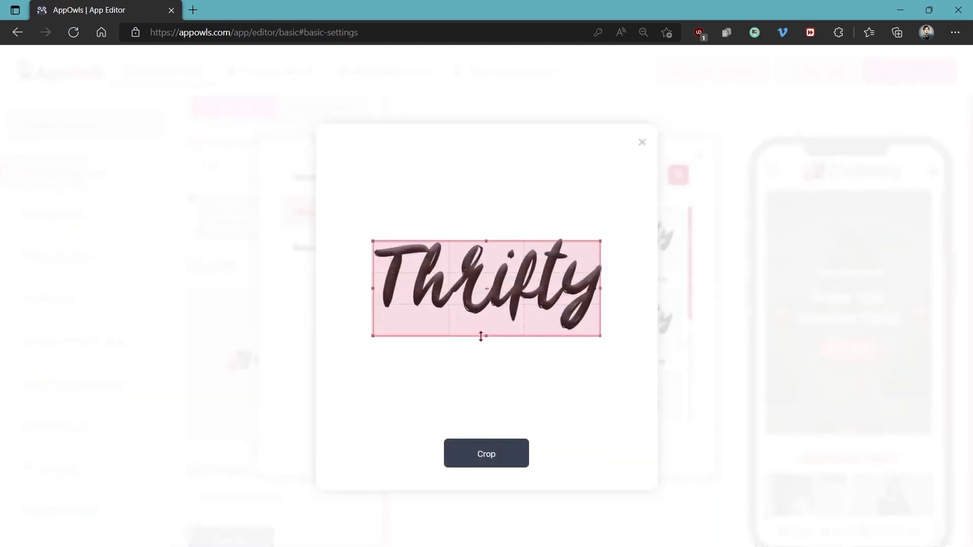
pyautogui.click(479, 462)
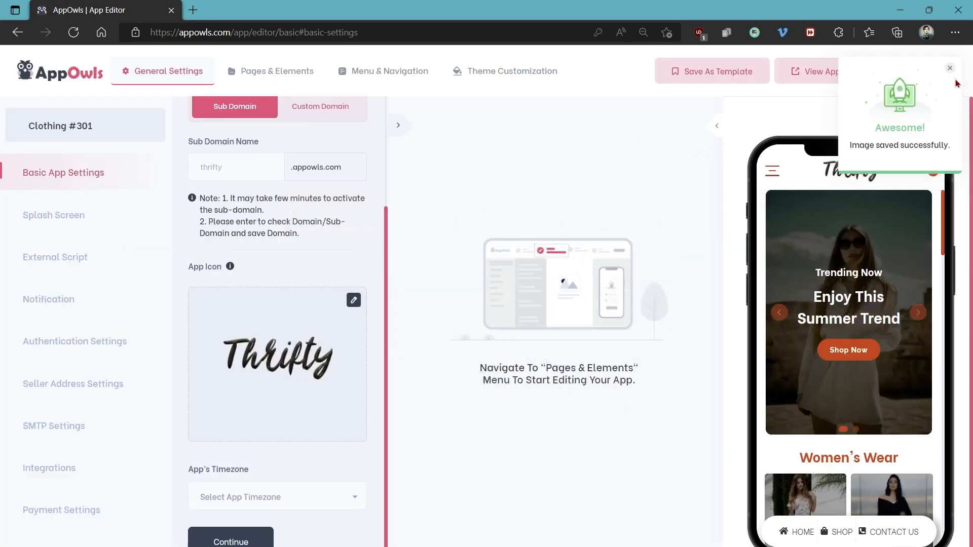
pyautogui.click(950, 69)
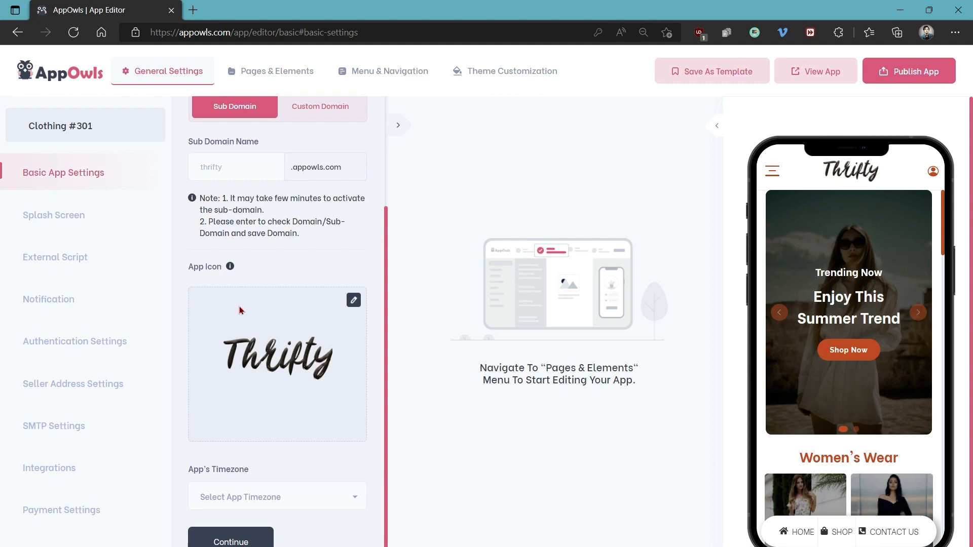
# Set the app's timezone to America/New_York and continue to the Splash Screen settings
pyautogui.scroll(-1, 252, 308)
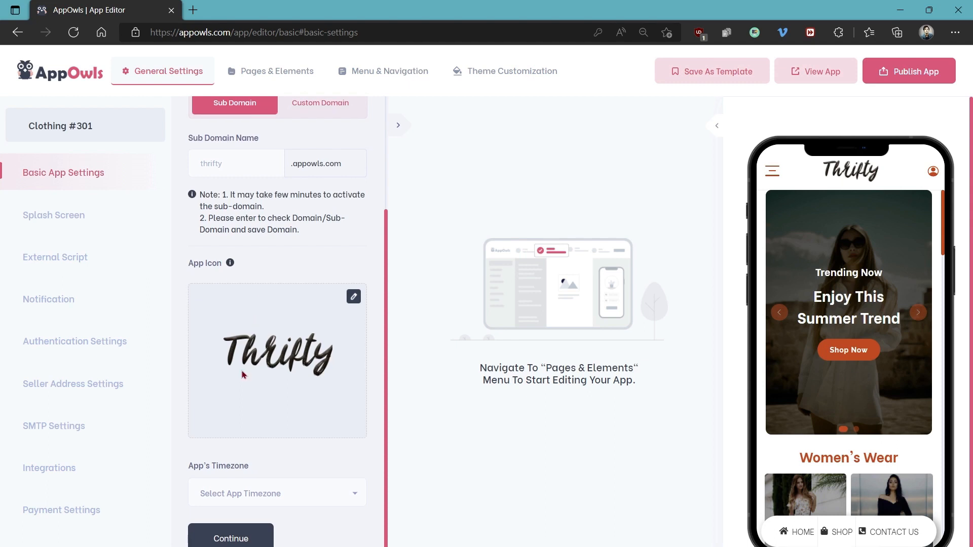
pyautogui.click(248, 492)
pyautogui.write('yor')
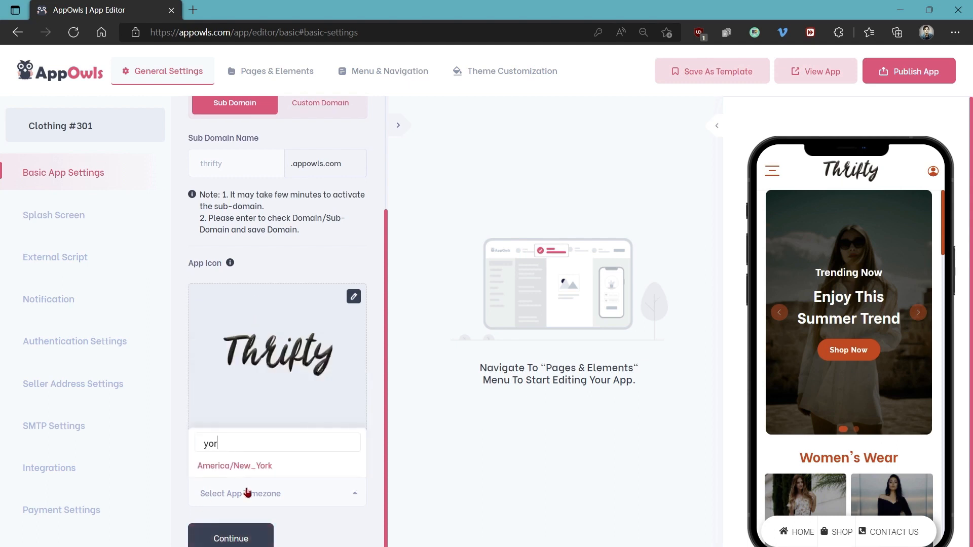
pyautogui.click(248, 470)
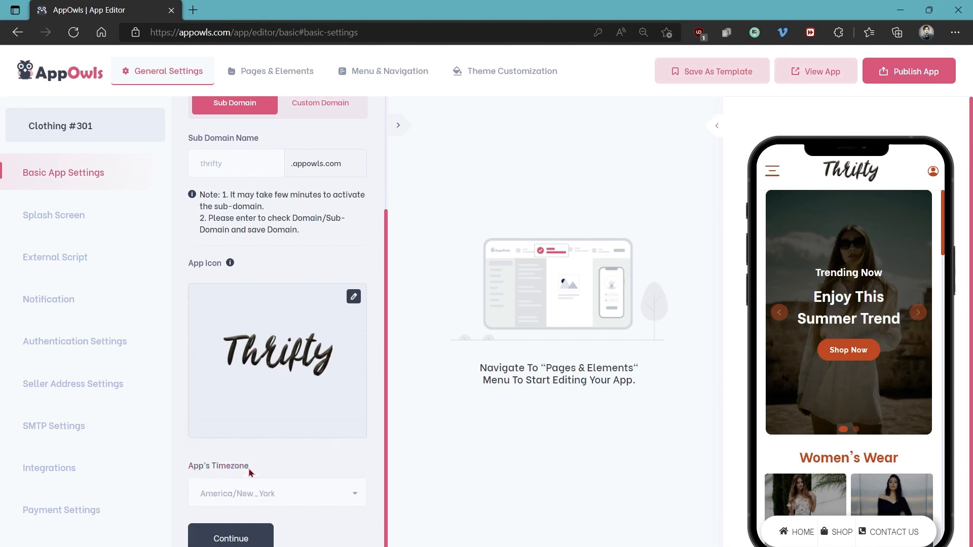
pyautogui.click(242, 539)
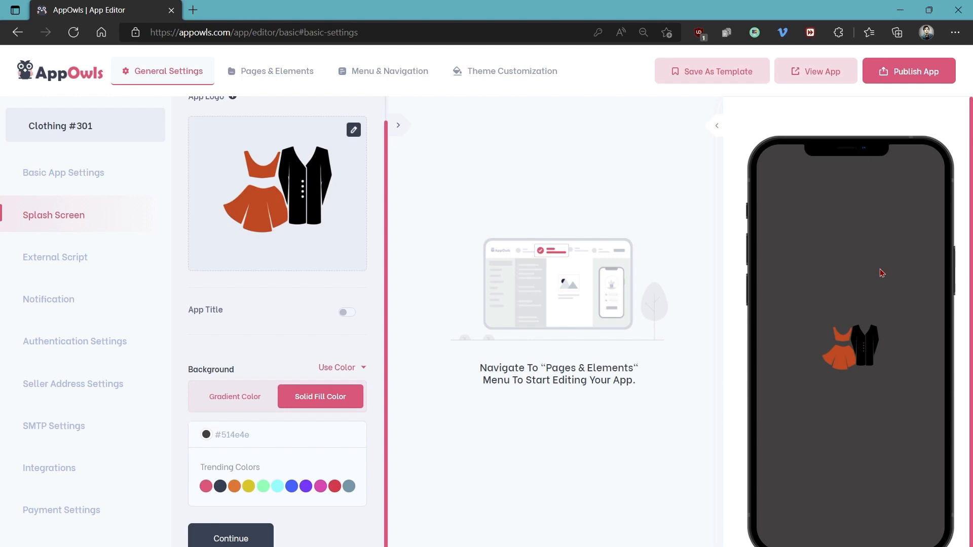
# Replace the splash screen's logo with the Thrifty logo from the image library and try the App Title on and off
pyautogui.click(354, 130)
pyautogui.click(303, 287)
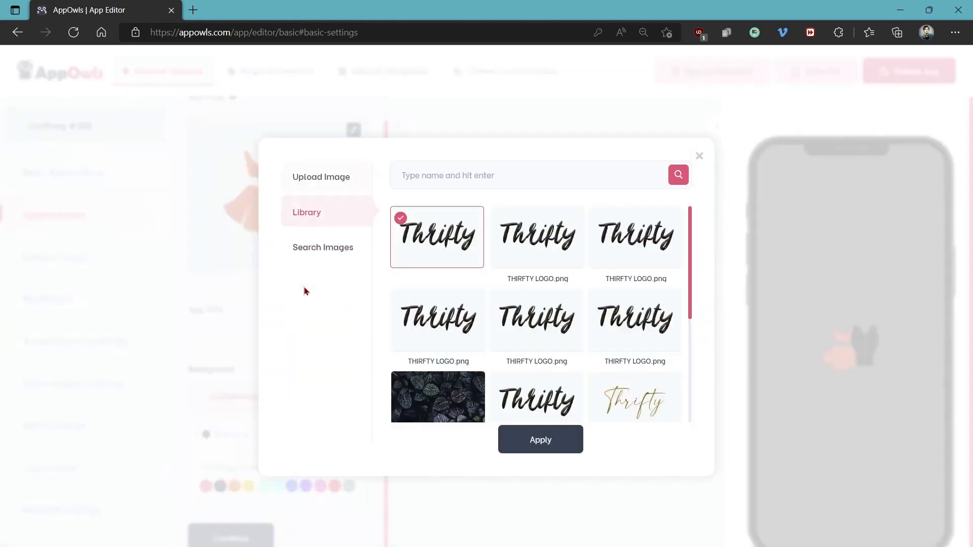
pyautogui.click(531, 446)
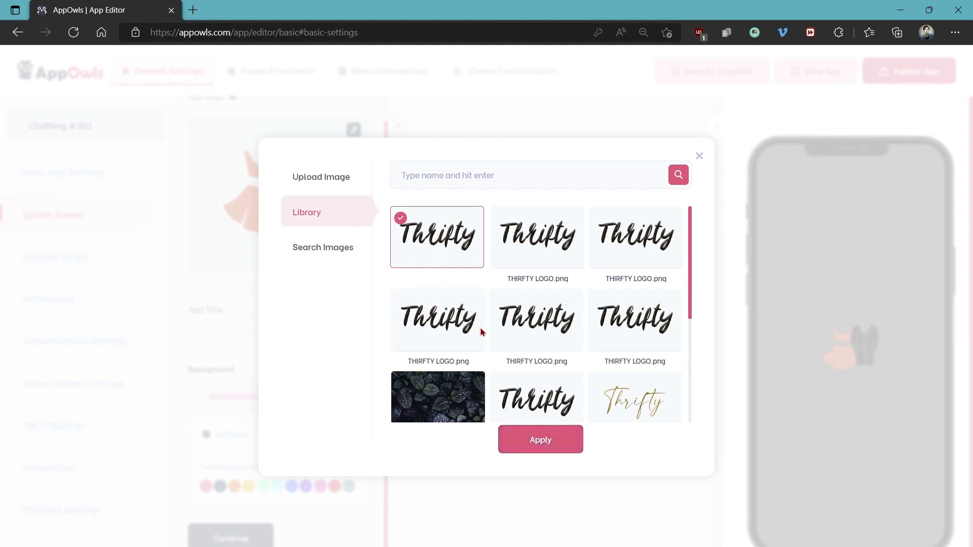
pyautogui.click(486, 454)
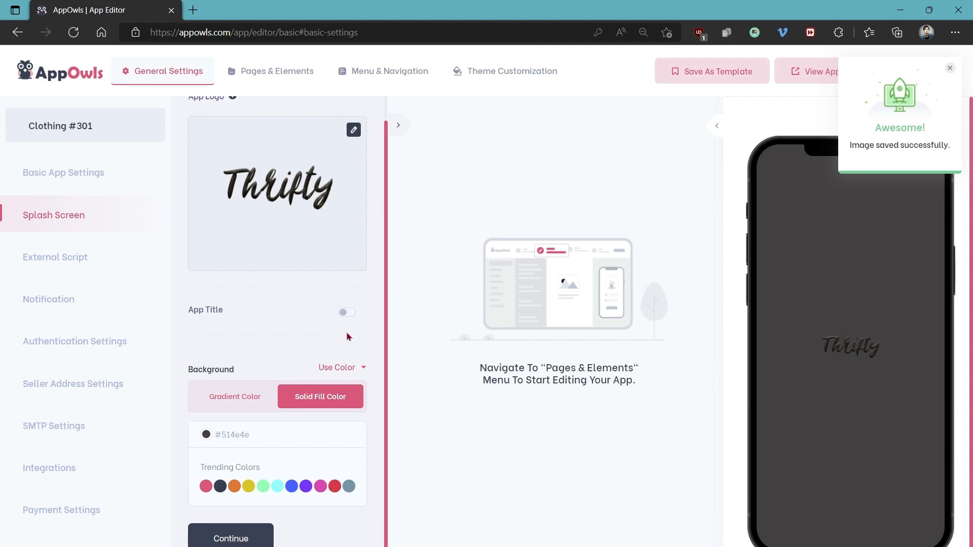
pyautogui.click(347, 312)
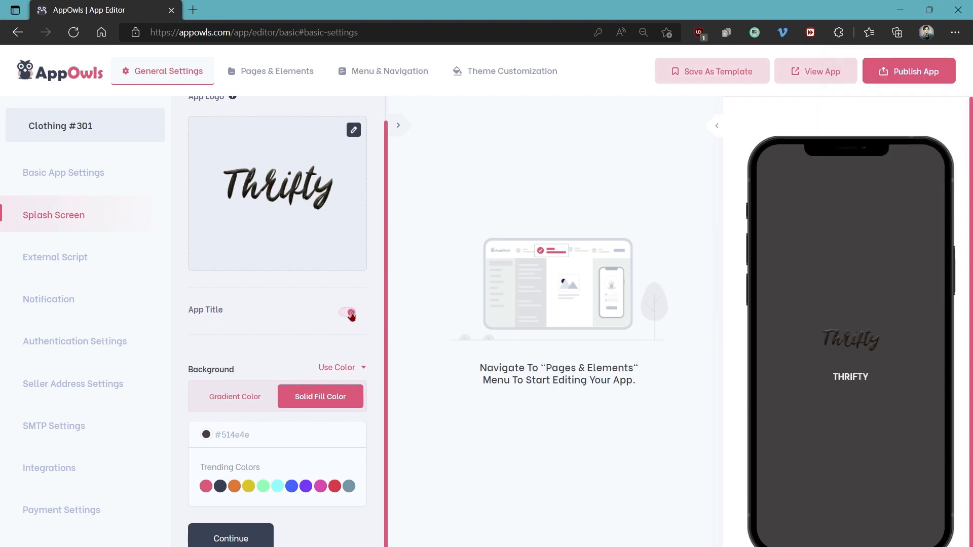
pyautogui.click(350, 314)
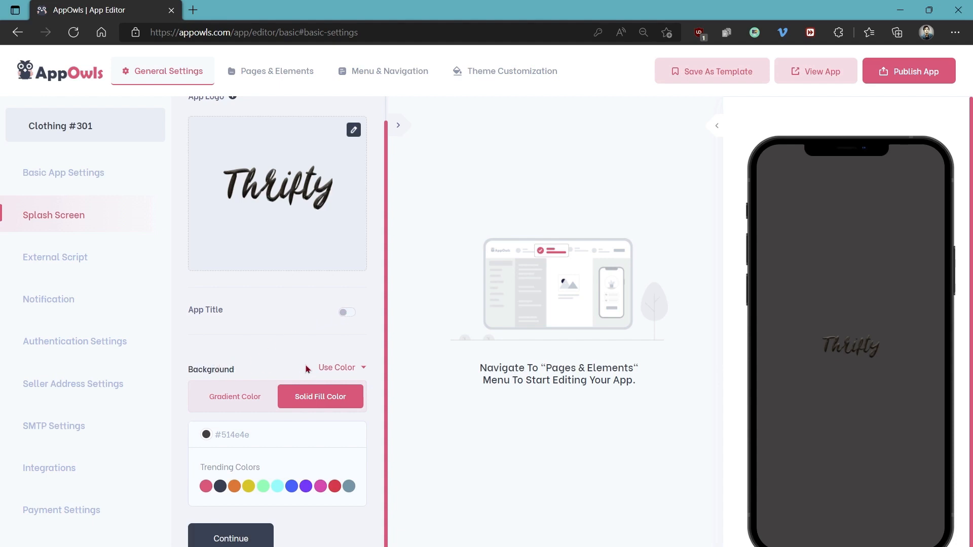
# Try several preset gradients as the splash screen background, ending with the #f6d365 and #fda085 combination
pyautogui.click(247, 396)
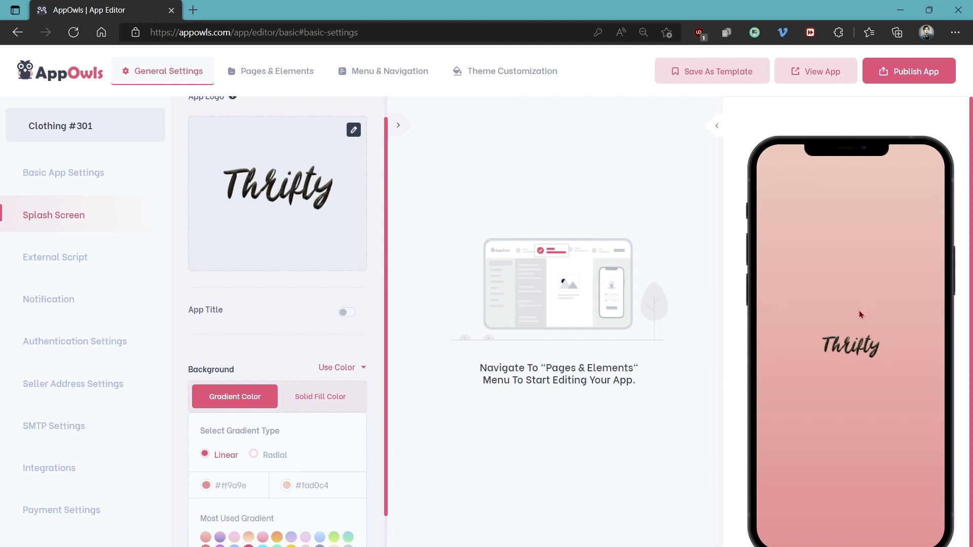
pyautogui.scroll(-2, 274, 441)
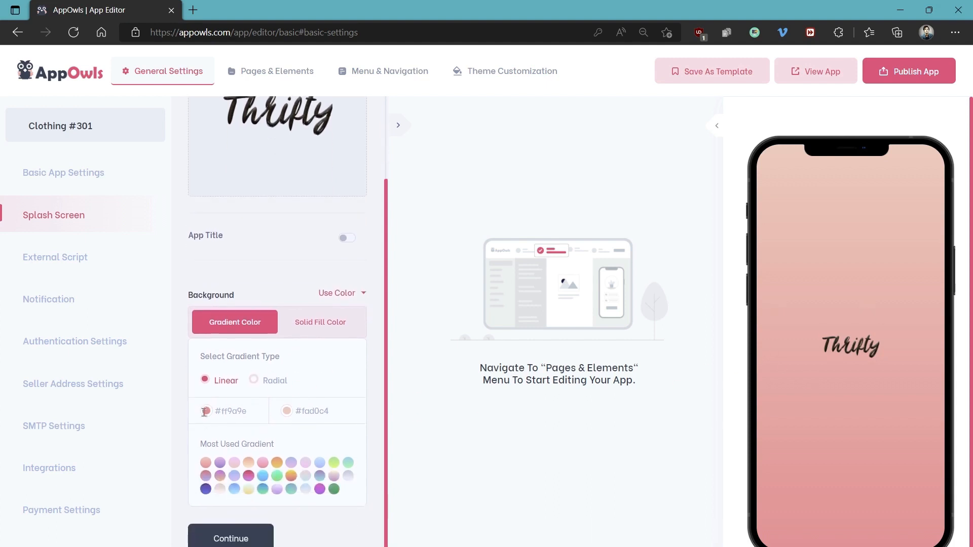
pyautogui.click(205, 412)
pyautogui.click(287, 411)
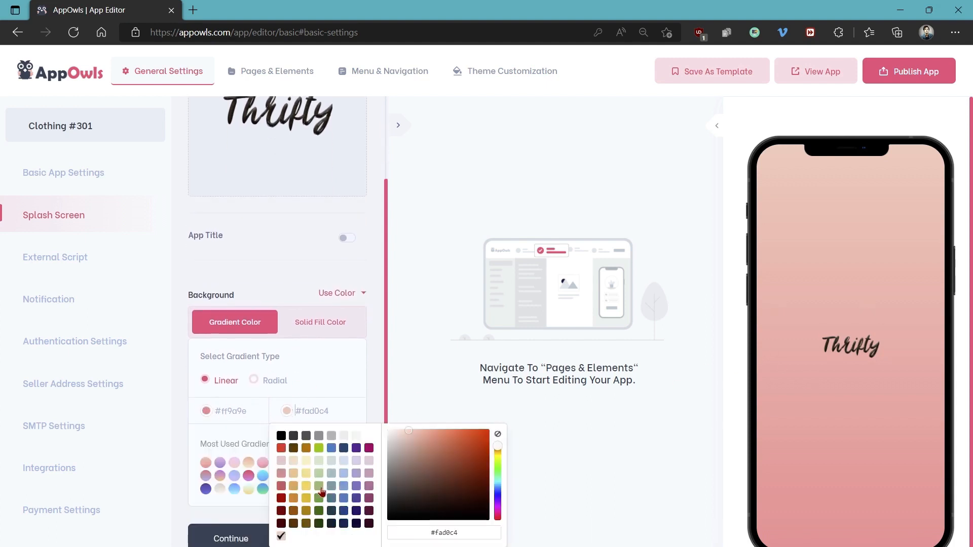
pyautogui.click(337, 384)
pyautogui.click(220, 464)
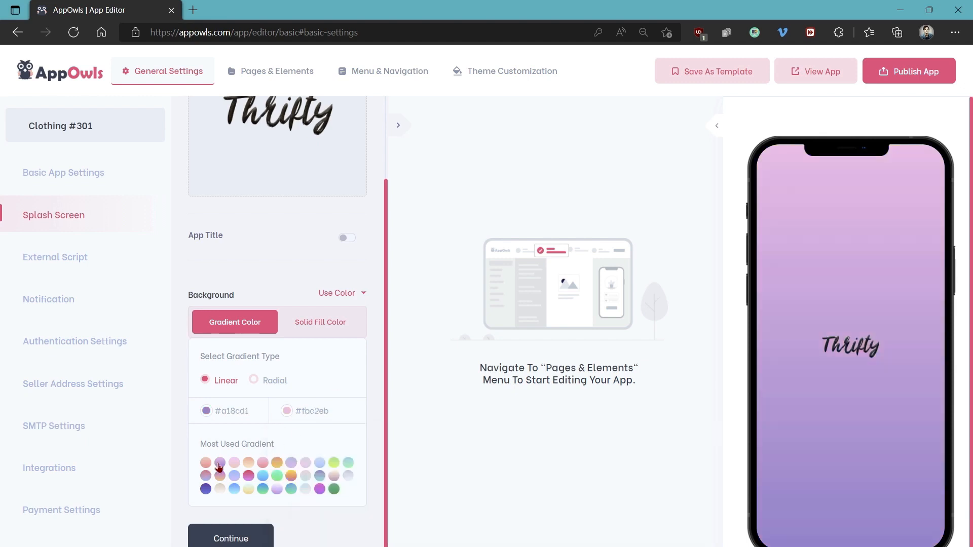
pyautogui.click(234, 476)
pyautogui.click(277, 463)
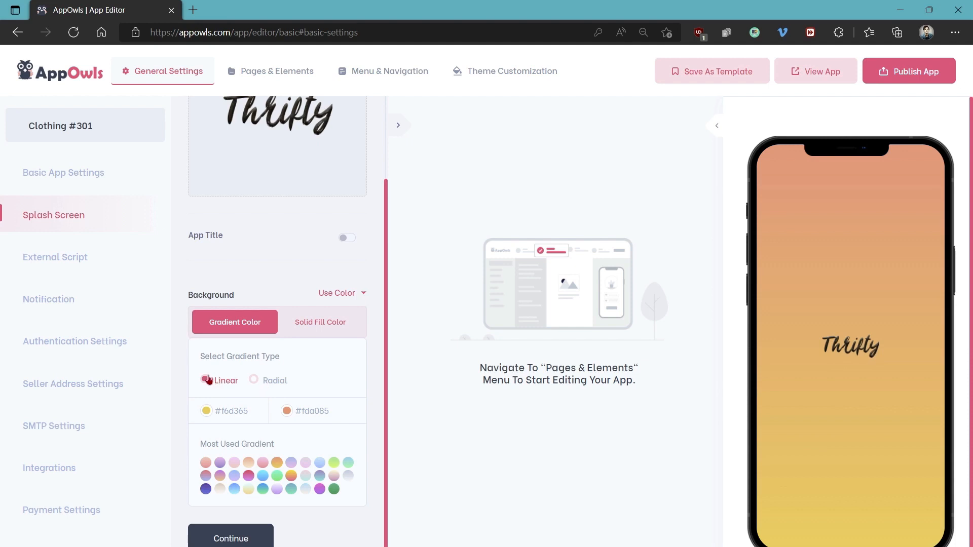
# Compare the linear and radial gradient types for the splash screen background, ending on Radial
pyautogui.click(253, 381)
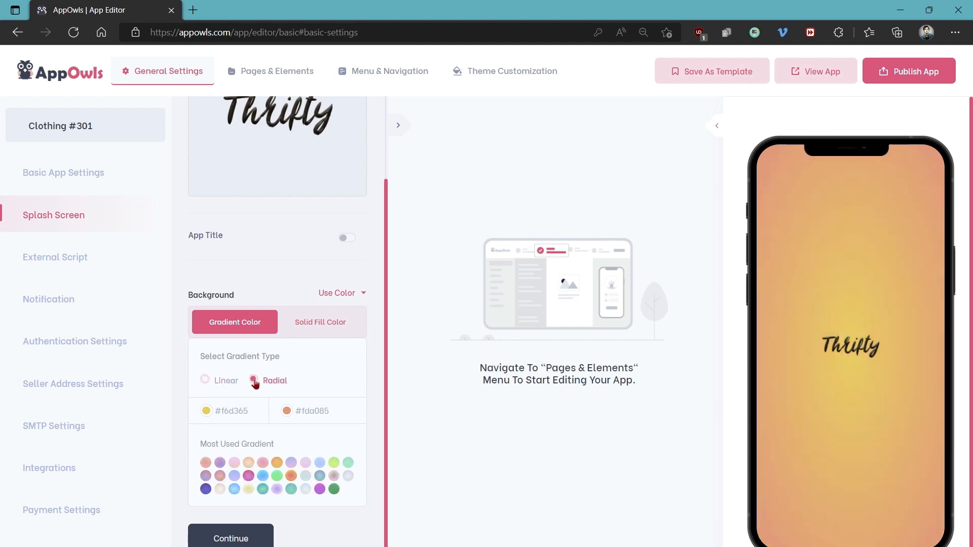
pyautogui.click(206, 382)
pyautogui.click(263, 384)
# Switch the splash screen background to an image and search the stock images for "gradient"
pyautogui.click(341, 300)
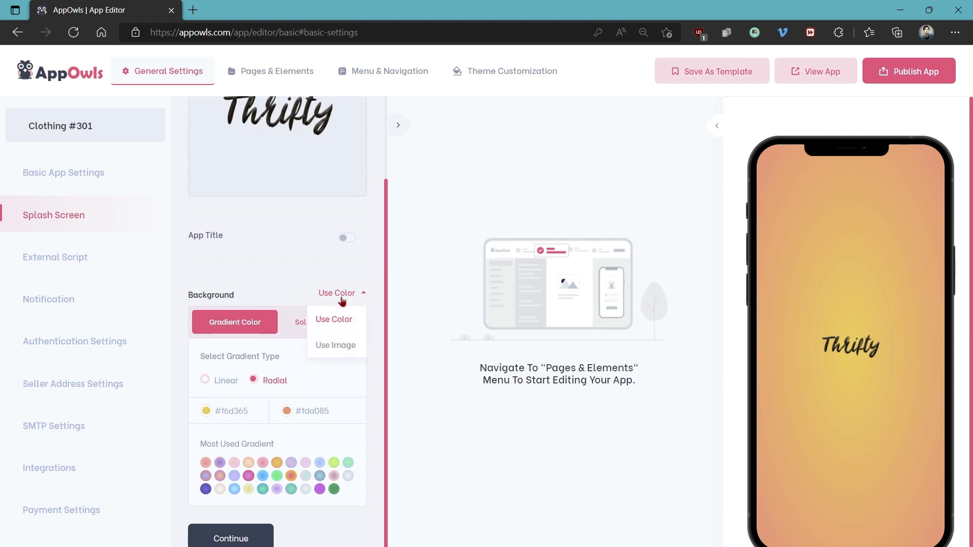
pyautogui.click(330, 346)
pyautogui.scroll(-3, 319, 328)
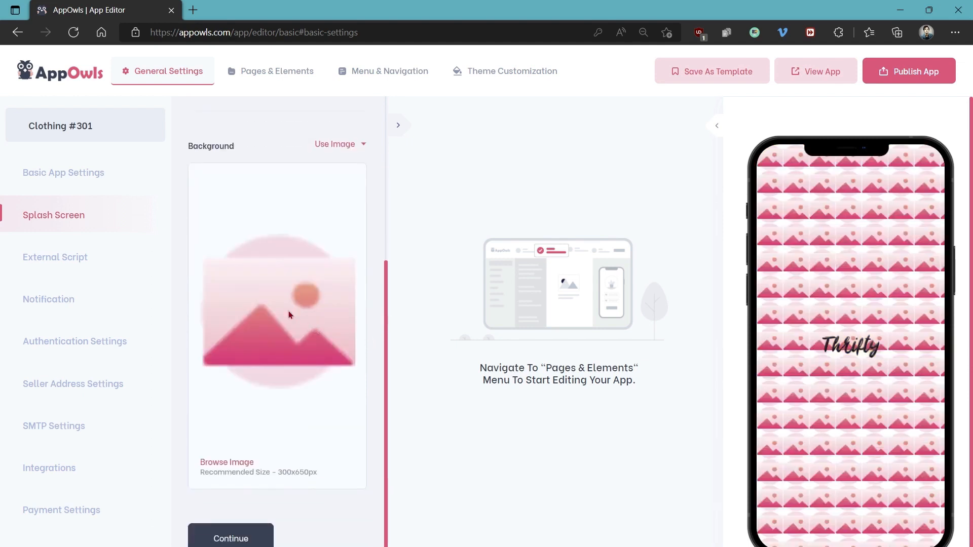
pyautogui.click(289, 314)
pyautogui.click(339, 318)
pyautogui.write('gradient')
pyautogui.press('Return')
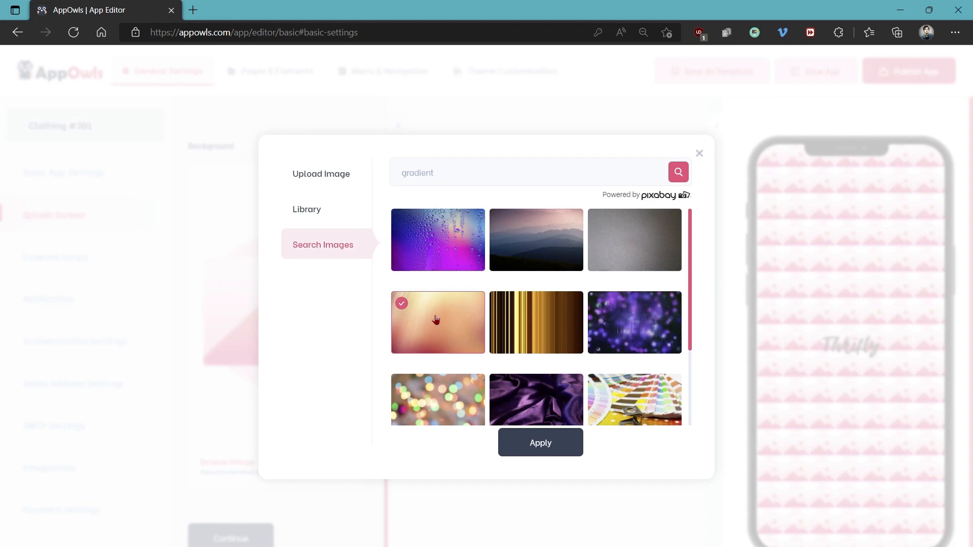
# Apply the peach-toned stock image as the splash screen background, cropped to a portrait area near its left side
pyautogui.click(545, 449)
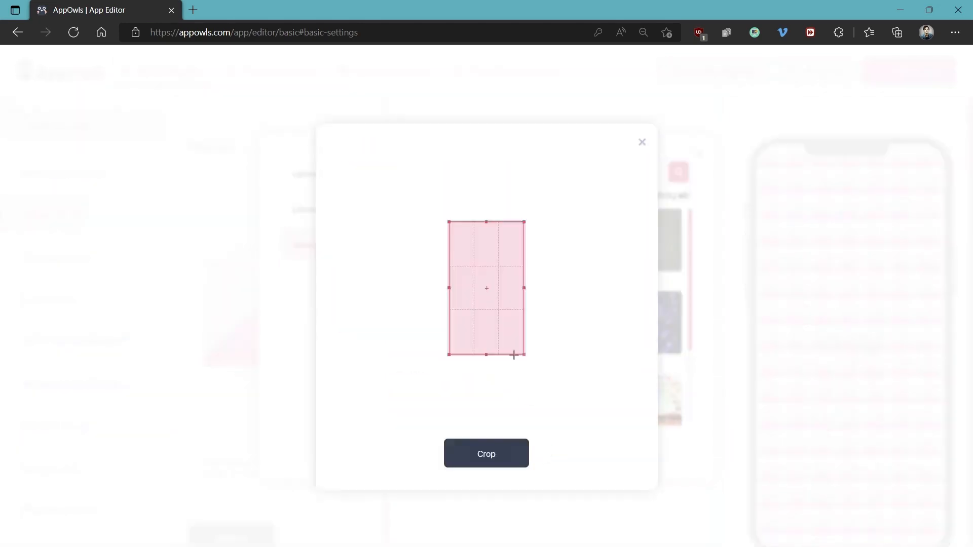
pyautogui.moveTo(490, 289); pyautogui.dragTo(450, 290)
pyautogui.click(482, 453)
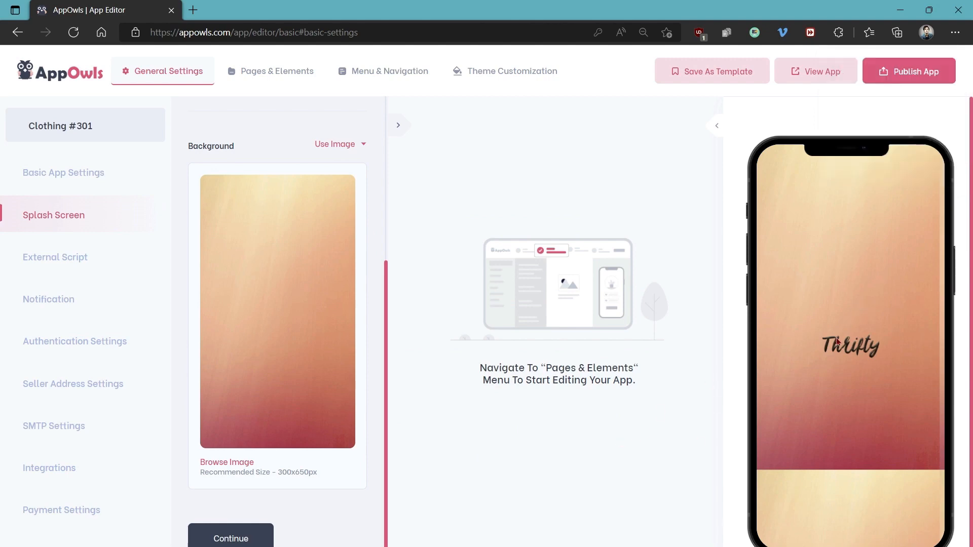
# Save the splash screen, look over the External Script settings, and continue to the Notification settings without adding scripts
pyautogui.click(218, 542)
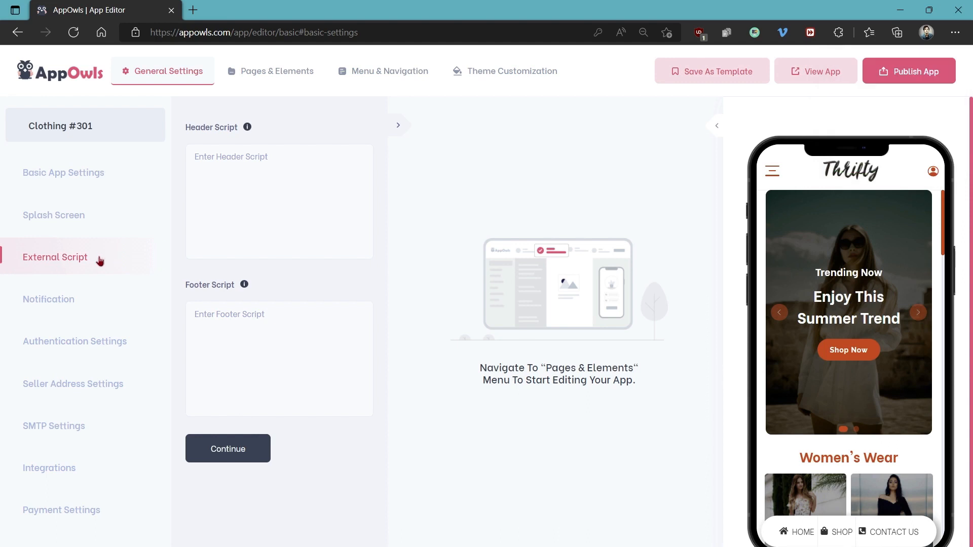
pyautogui.moveTo(248, 130)
pyautogui.click(209, 446)
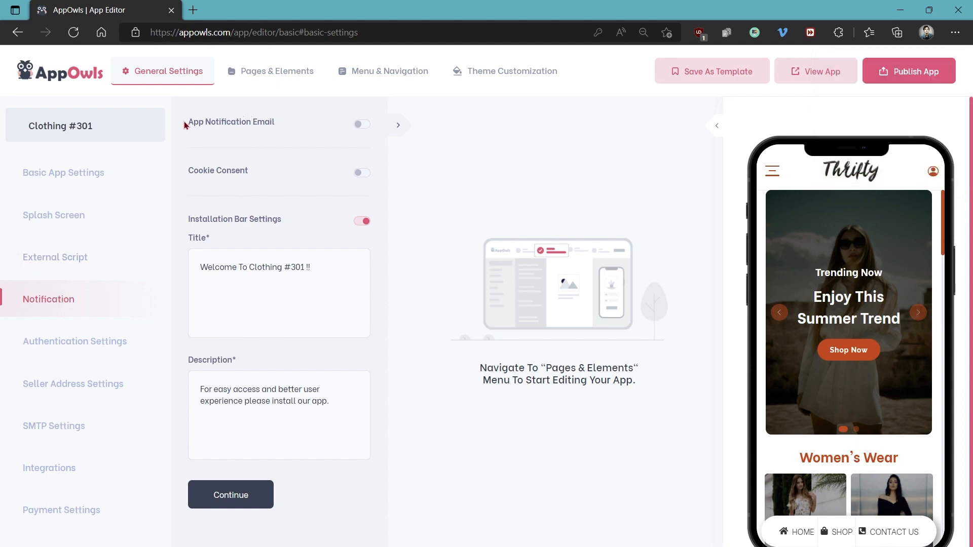
# Enable App Notification Email and examine the booking and purchase notification address fields
pyautogui.click(361, 124)
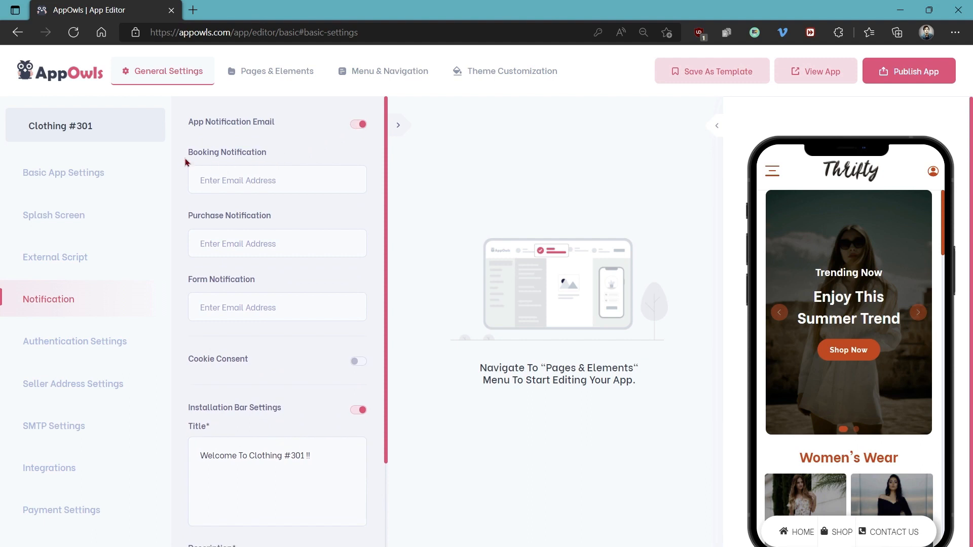
pyautogui.click(208, 180)
pyautogui.click(213, 244)
# Try Cookie Consent on and off, keep the installation bar texts, and continue to Authentication Settings
pyautogui.click(356, 364)
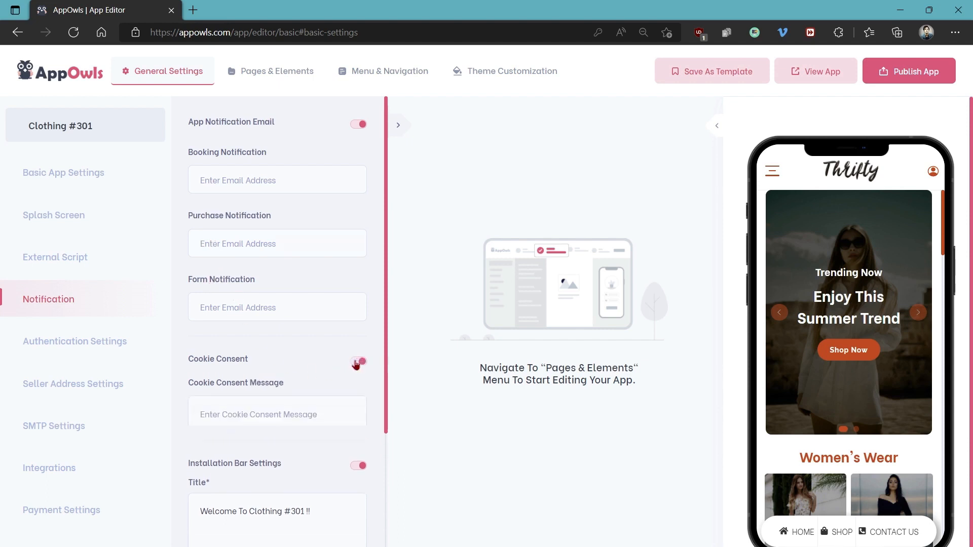
pyautogui.scroll(-2, 300, 361)
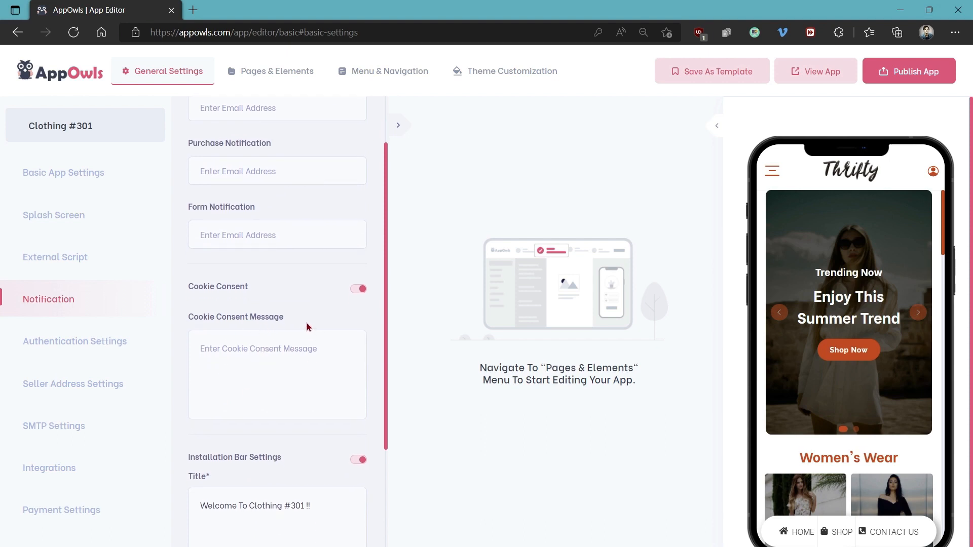
pyautogui.click(359, 289)
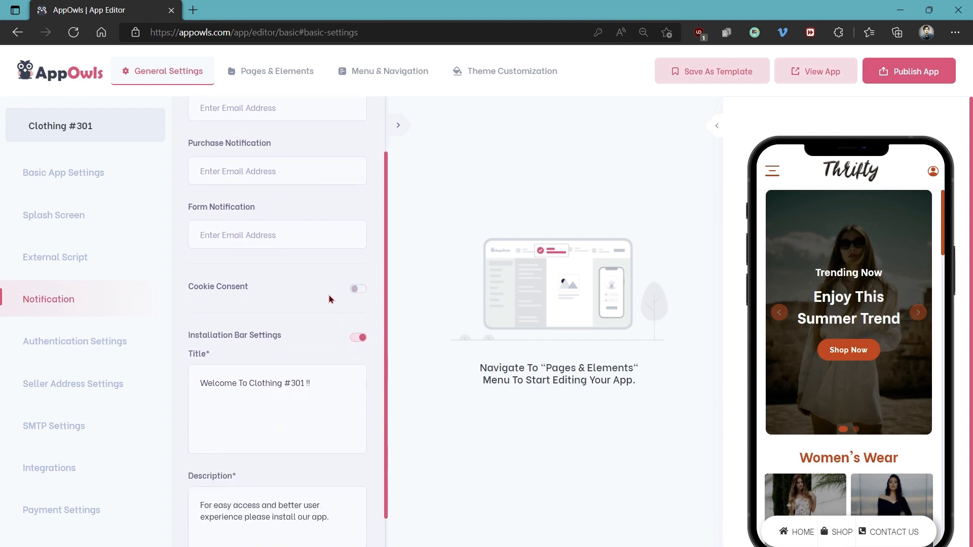
pyautogui.scroll(-2, 326, 291)
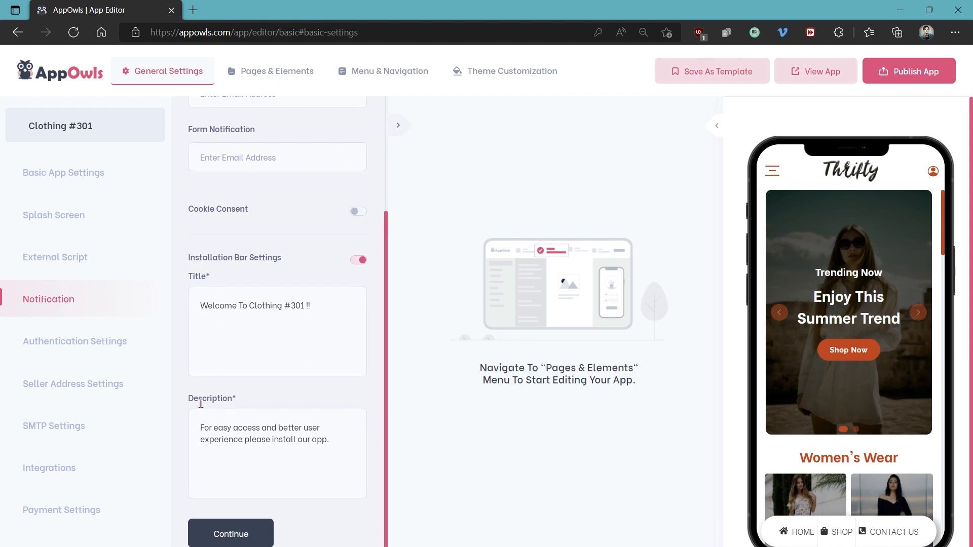
pyautogui.click(239, 533)
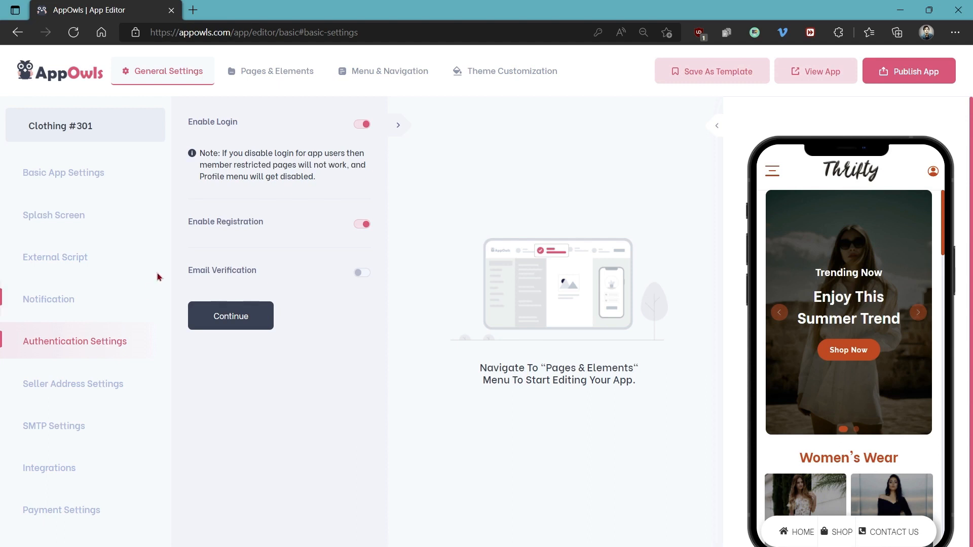
# Keep login and registration enabled, turn on Email Verification, and continue to Seller Address Settings
pyautogui.click(363, 130)
pyautogui.click(364, 129)
pyautogui.click(360, 276)
pyautogui.click(231, 318)
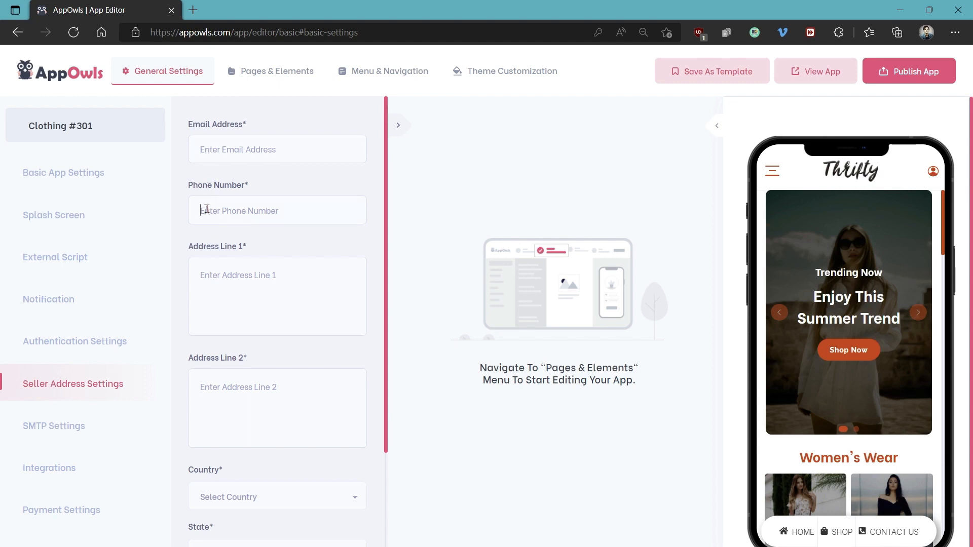
# Look through the required Seller Address fields and open the SMTP Settings
pyautogui.click(203, 273)
pyautogui.scroll(-3, 267, 284)
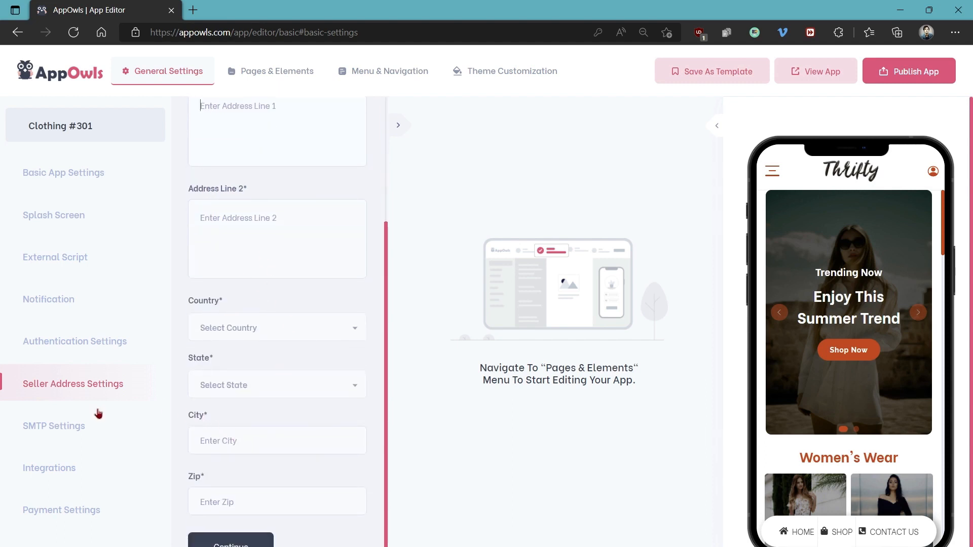
pyautogui.click(77, 427)
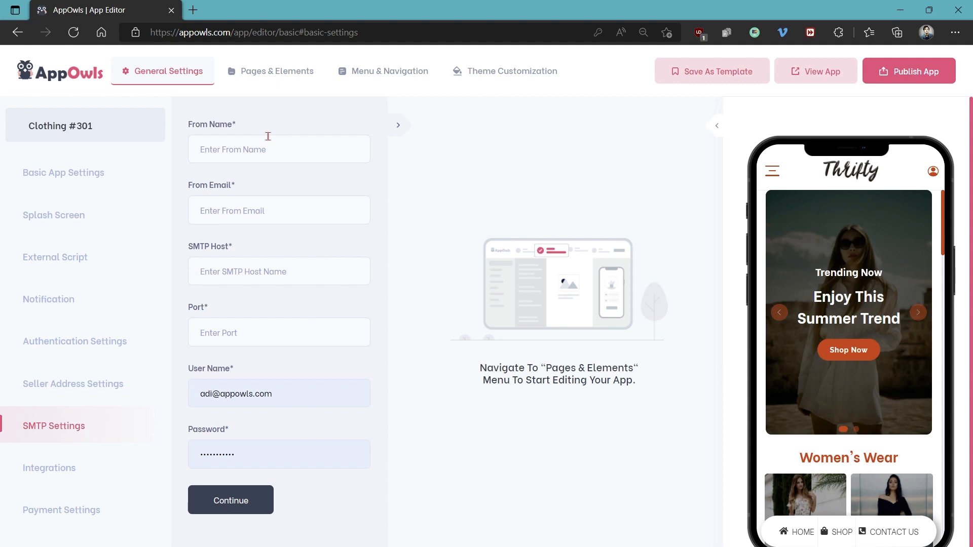
# Review the Integrations settings, including the Mailchimp API key form, the autoresponder list and the Google Analytics tracking ID field
pyautogui.click(96, 469)
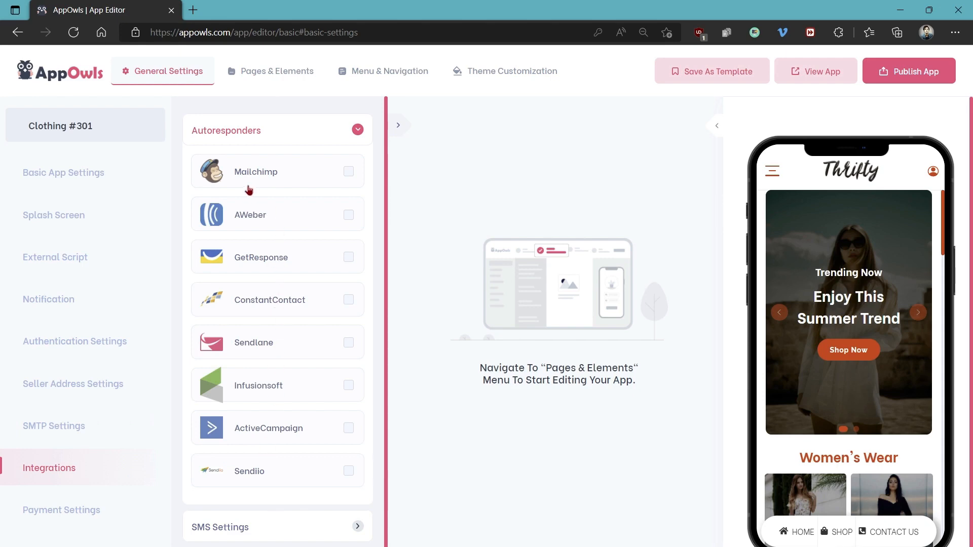
pyautogui.click(349, 173)
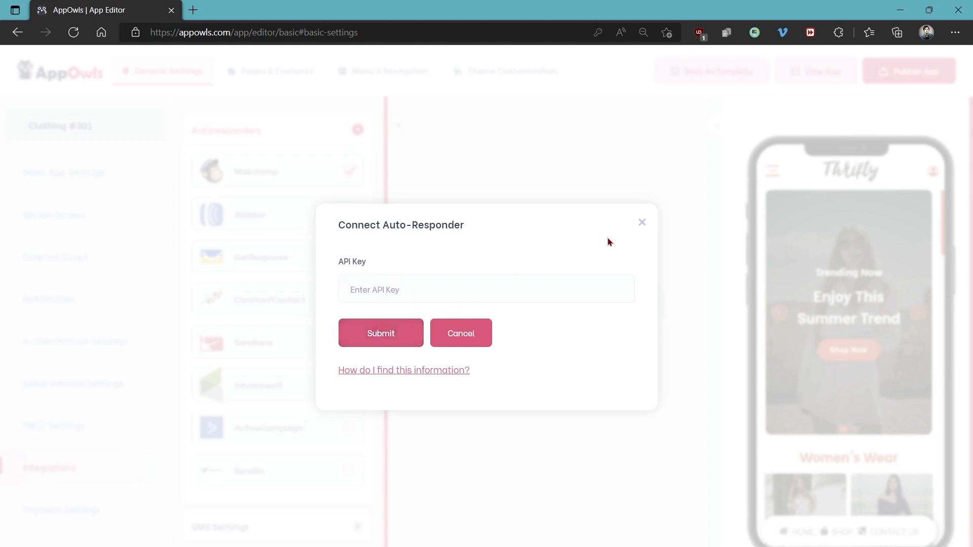
pyautogui.click(642, 223)
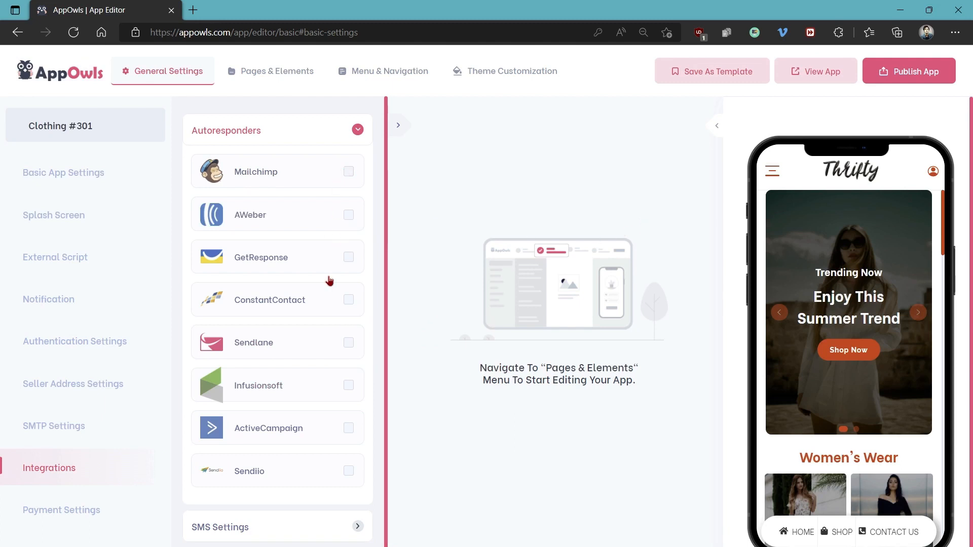
pyautogui.scroll(-1, 318, 381)
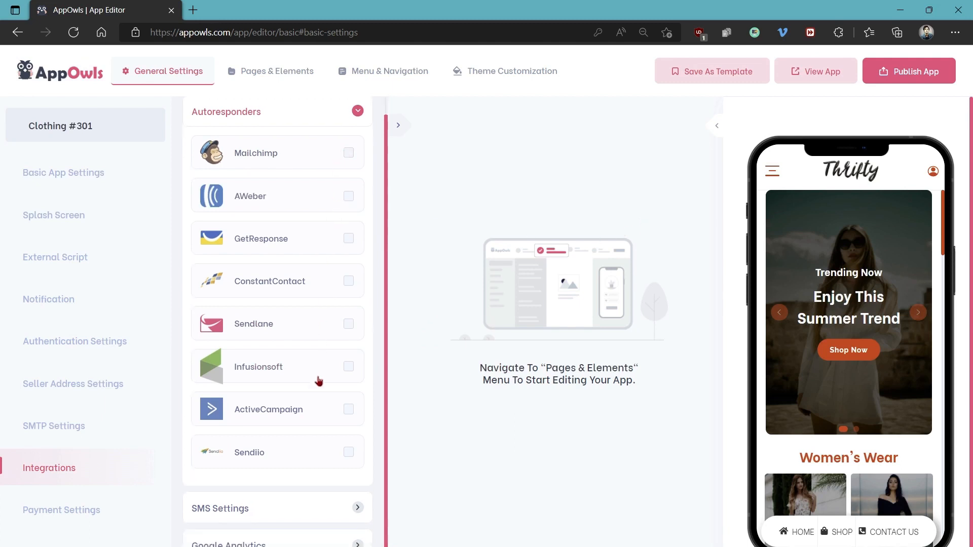
pyautogui.click(294, 541)
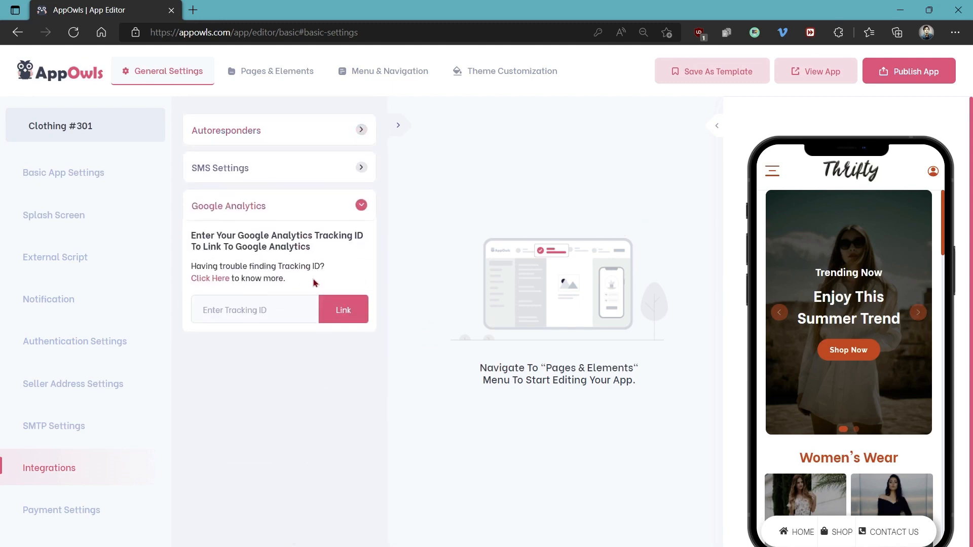
# Open the Payment Settings and review the Add Payment Credential form with PayPal as the payment type, without adding an account
pyautogui.click(70, 521)
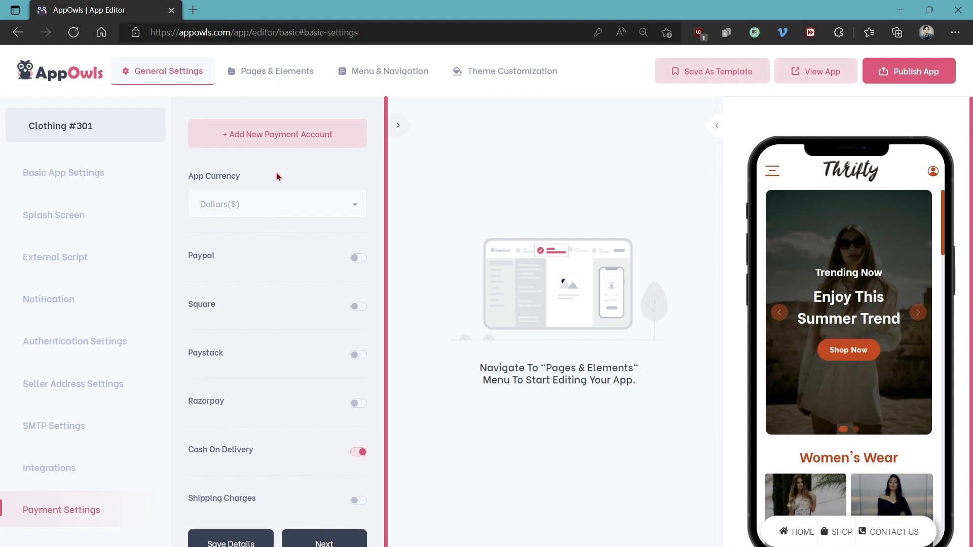
pyautogui.click(276, 137)
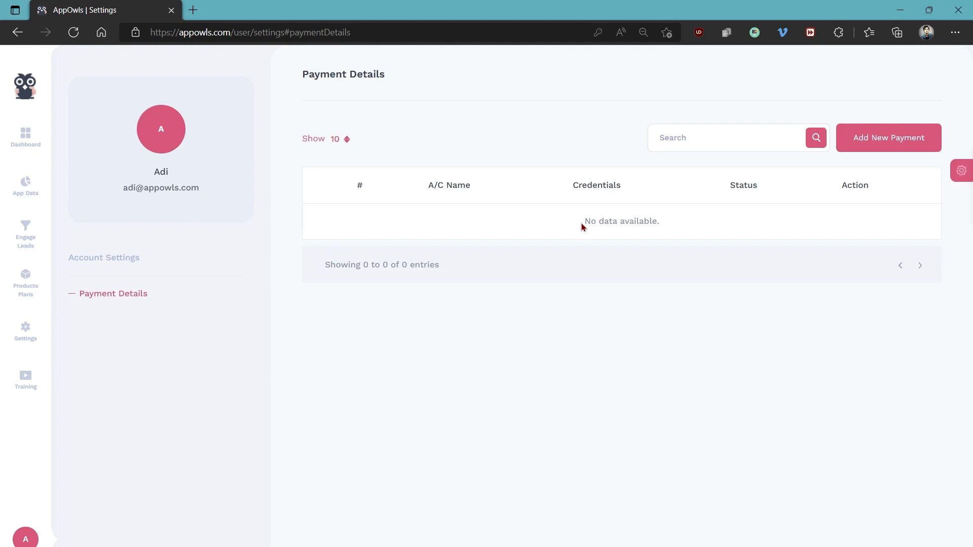
pyautogui.click(882, 147)
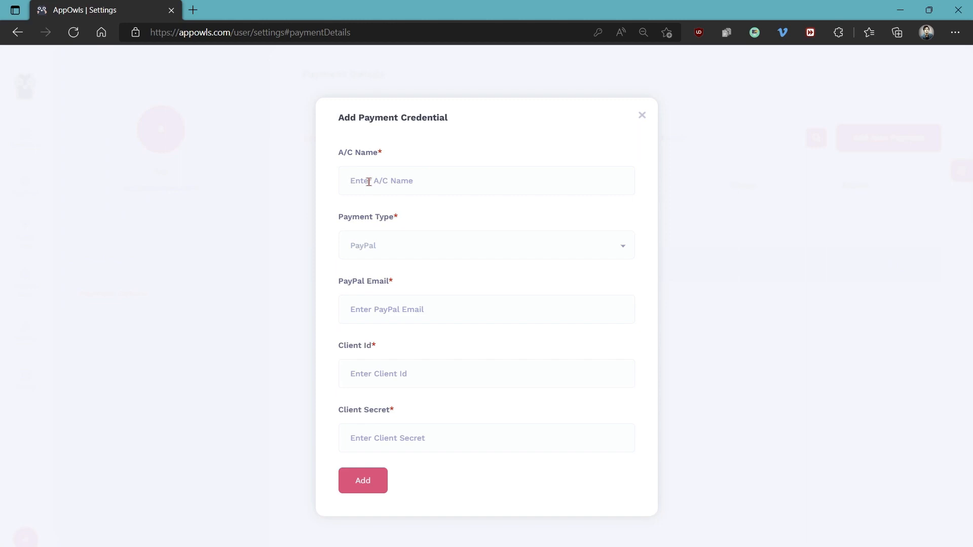
pyautogui.click(359, 246)
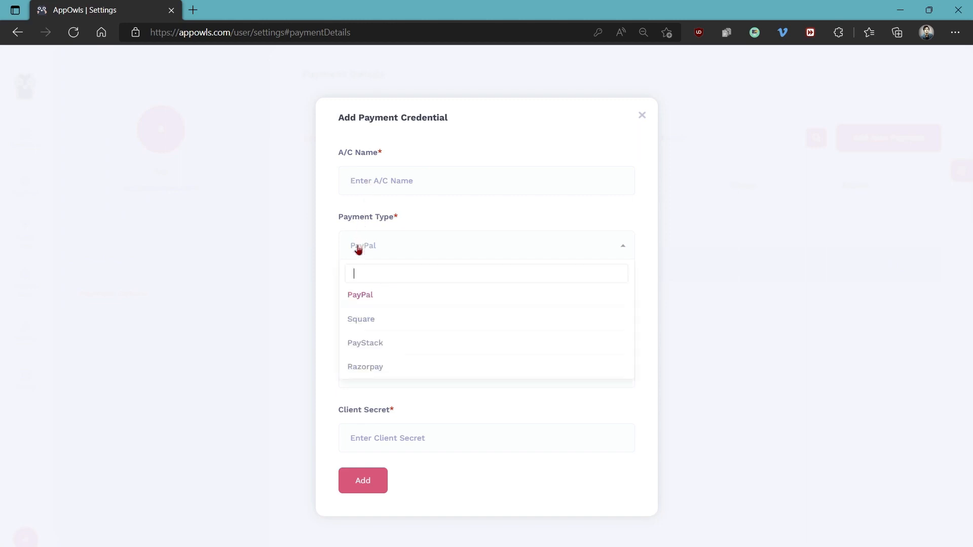
pyautogui.click(366, 298)
pyautogui.click(405, 306)
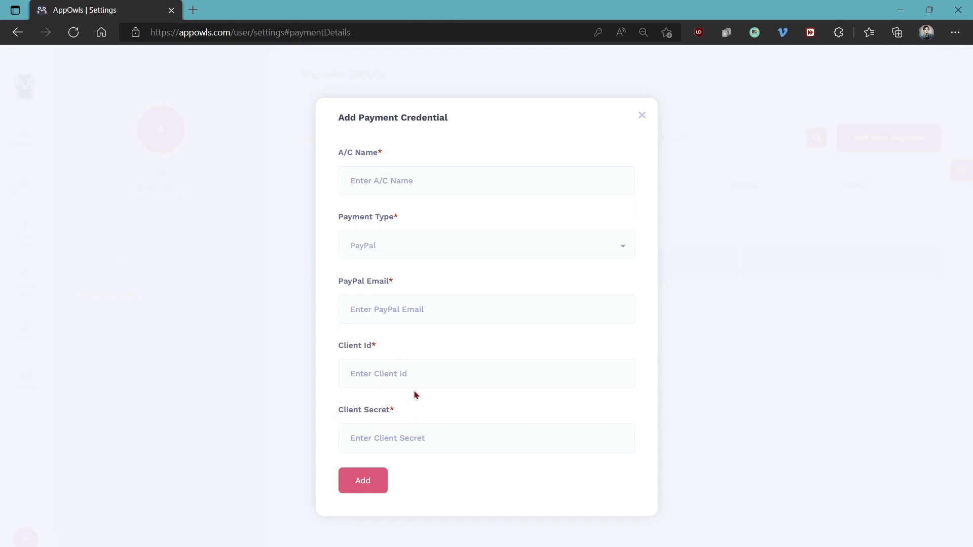
pyautogui.click(642, 115)
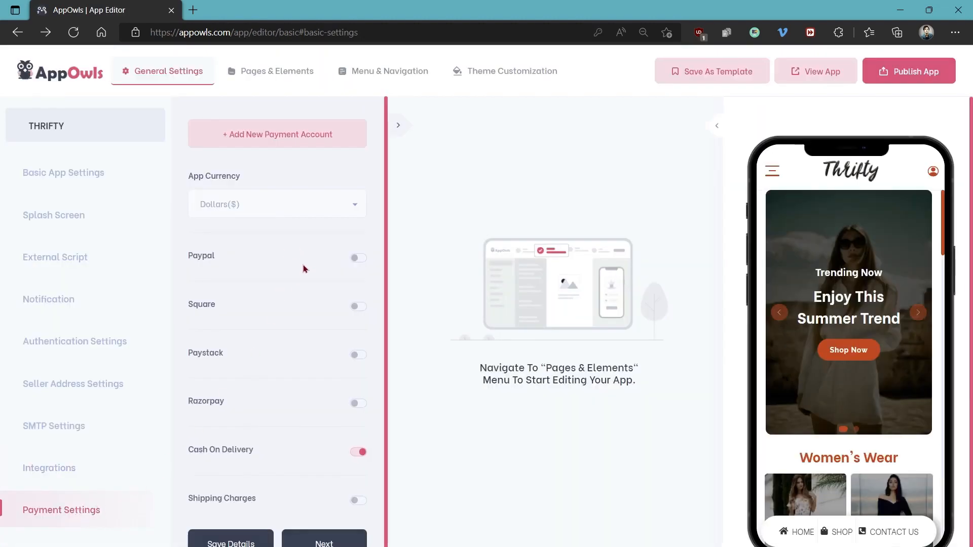
# Turn on PayPal payments, check its account list, and browse the App Currency options while keeping Dollars($)
pyautogui.click(359, 258)
pyautogui.click(282, 289)
pyautogui.click(278, 293)
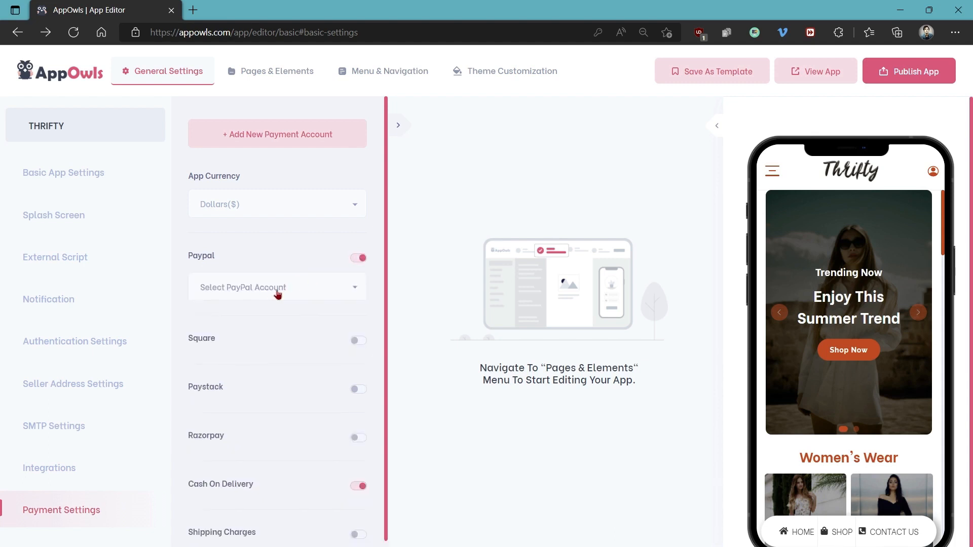
pyautogui.click(248, 204)
pyautogui.scroll(-2, 238, 299)
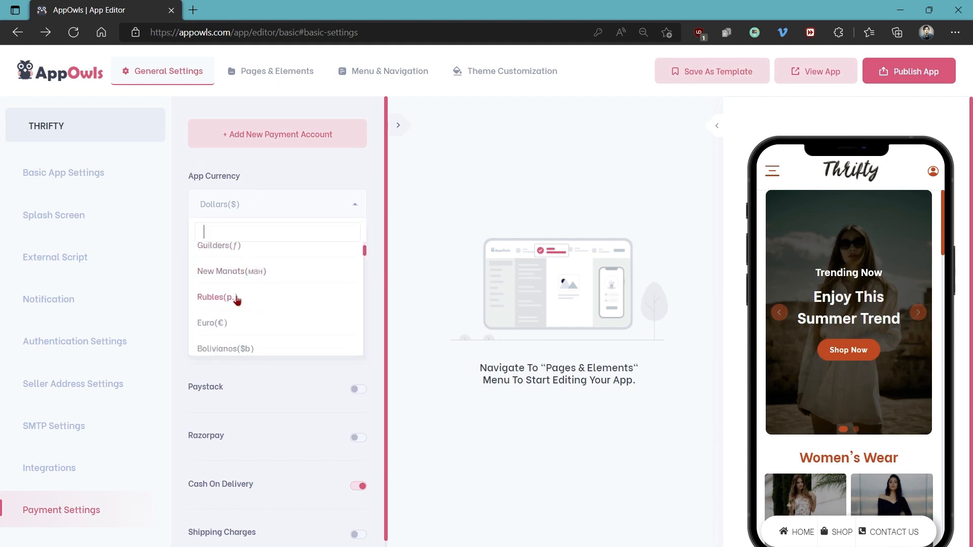
pyautogui.scroll(-1, 237, 301)
pyautogui.click(271, 202)
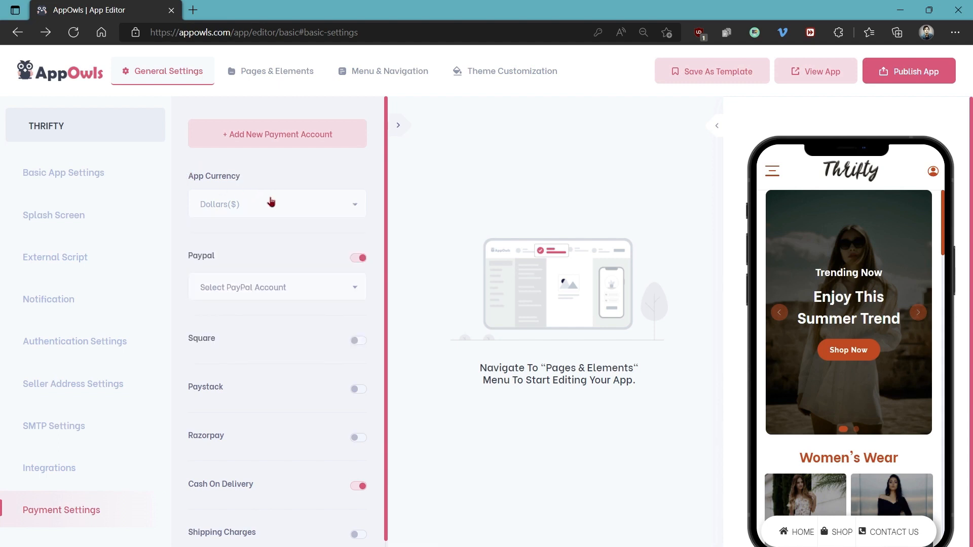
# Try Cash On Delivery off and on again, and Shipping Charges on and off again
pyautogui.scroll(-1, 304, 222)
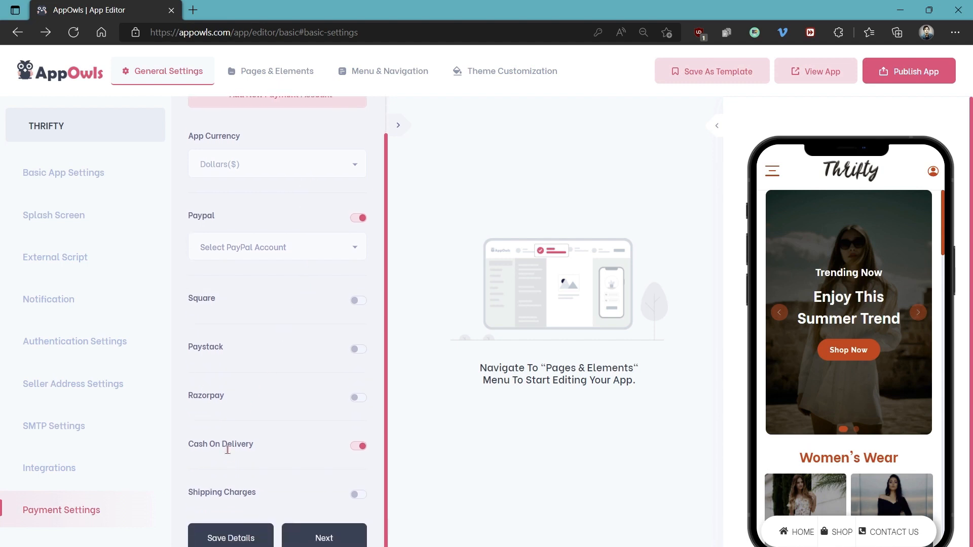
pyautogui.click(357, 447)
pyautogui.click(357, 447)
pyautogui.click(358, 496)
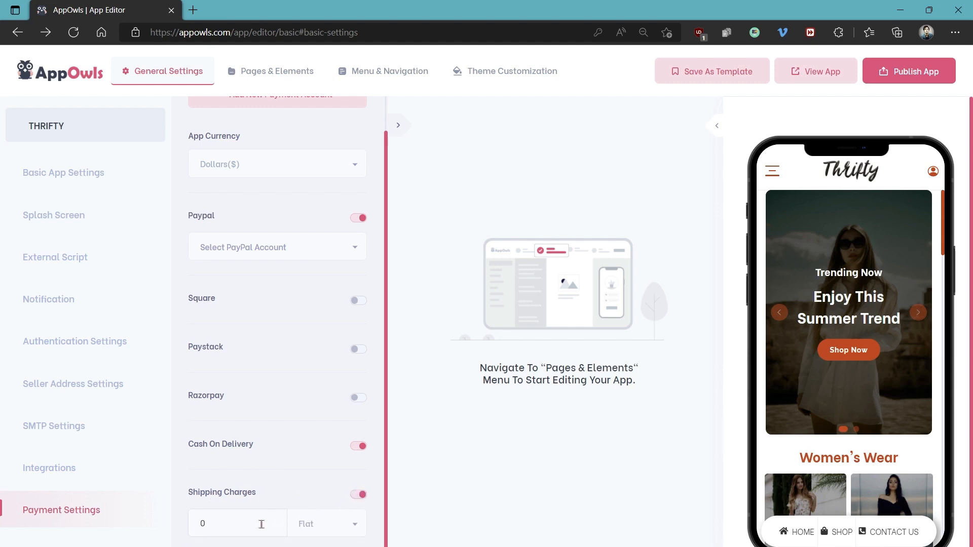
pyautogui.click(358, 497)
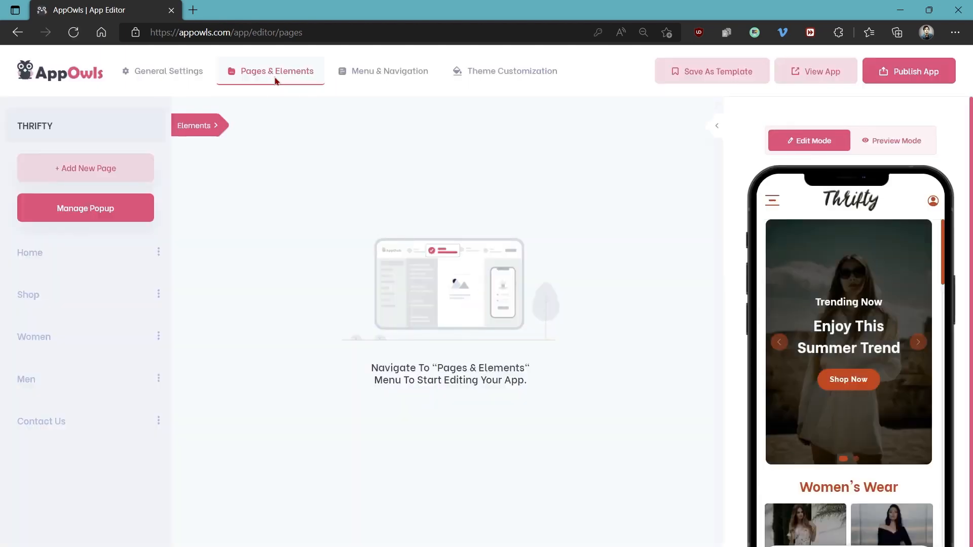
# Open the app's page editor and view the Shop page, returning to the Home page
pyautogui.click(275, 79)
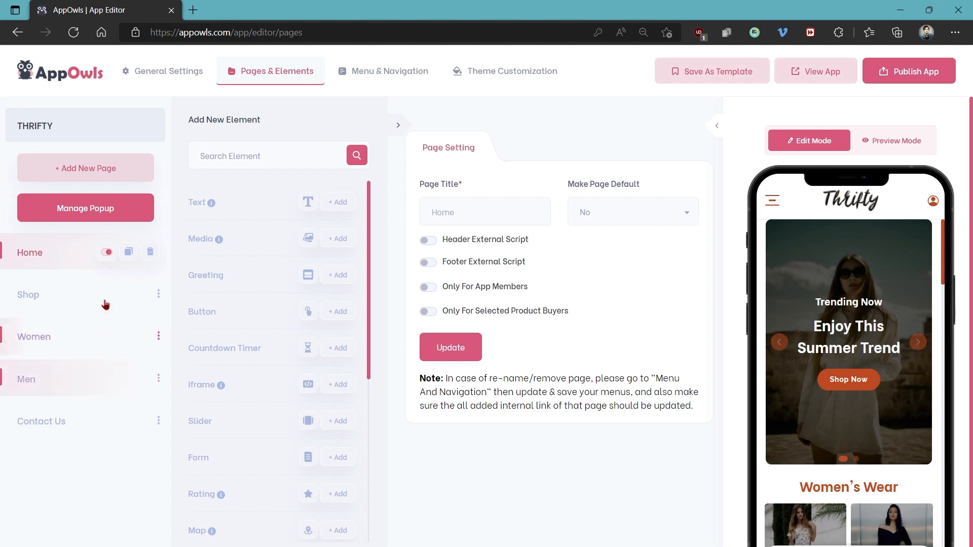
pyautogui.click(82, 293)
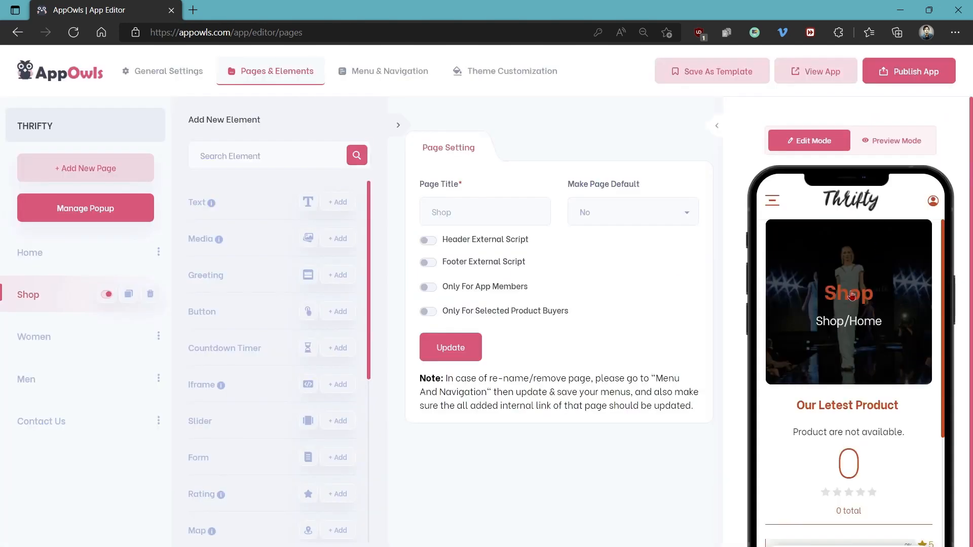
pyautogui.click(74, 260)
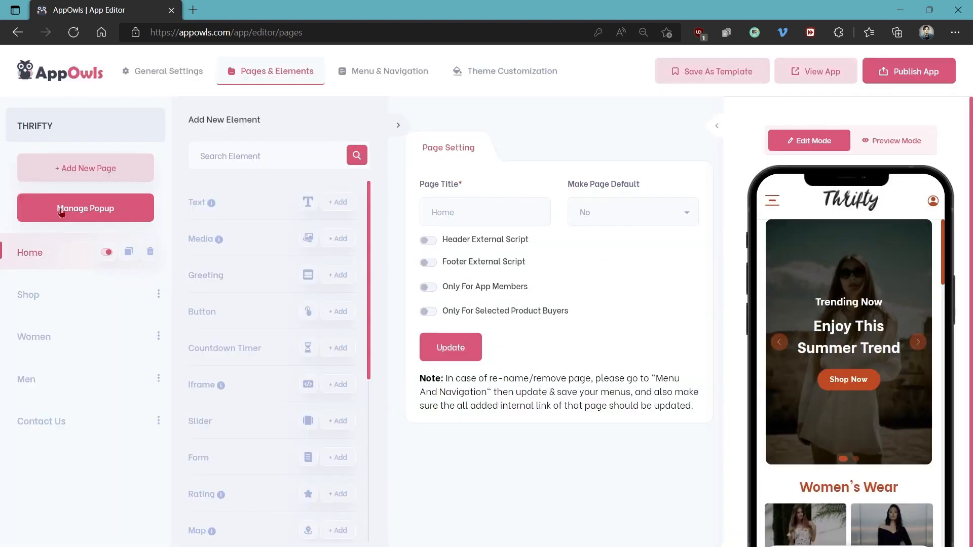
# Add a new page titled FAQ to the app and check it in the page list
pyautogui.click(80, 171)
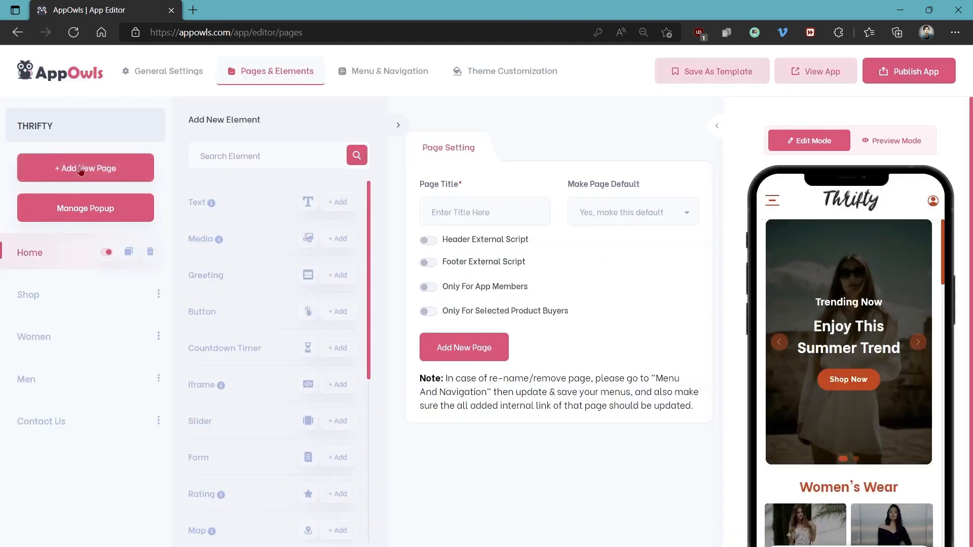
pyautogui.click(445, 213)
pyautogui.write('FAQ')
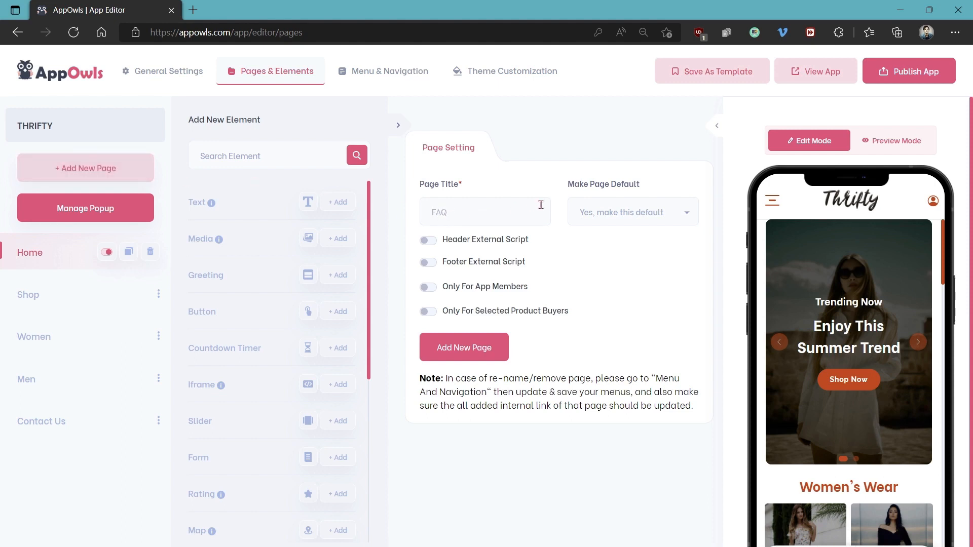
pyautogui.click(464, 354)
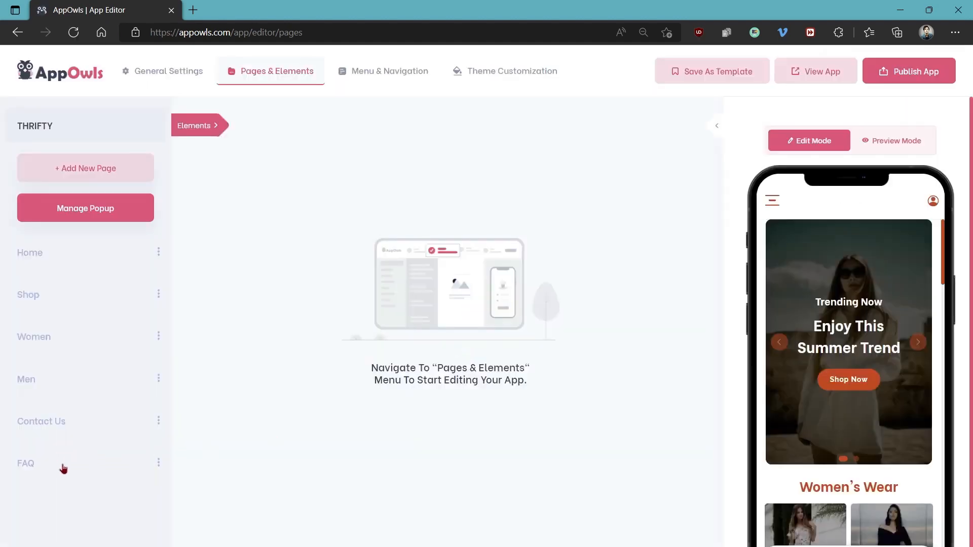
pyautogui.click(31, 466)
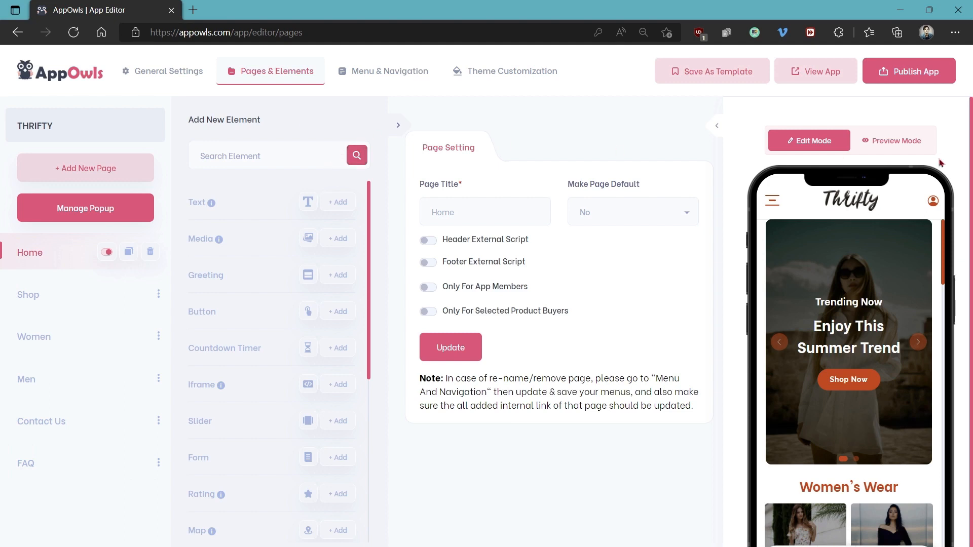
# Look over the Home page's elements and text formatting options, and open the top slider's element settings
pyautogui.click(853, 267)
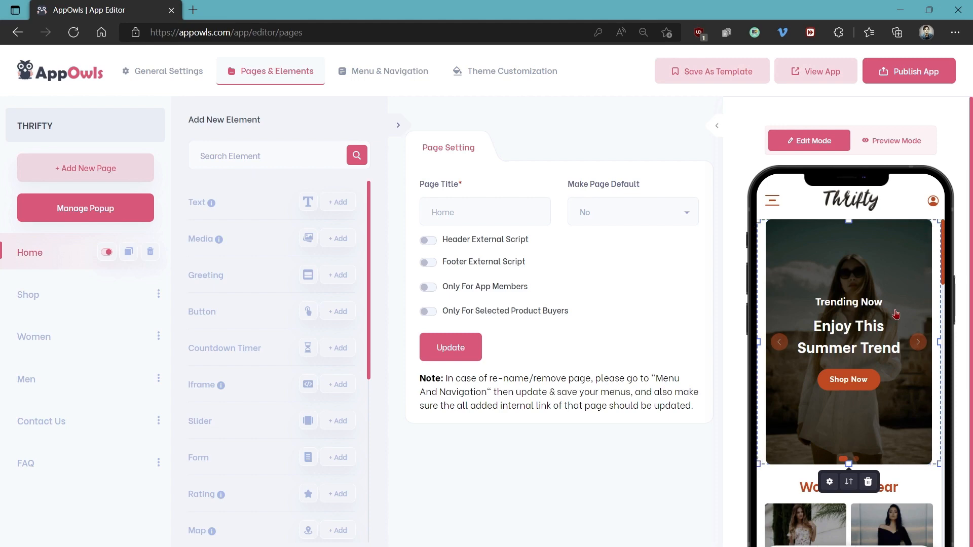
pyautogui.scroll(-8, 895, 314)
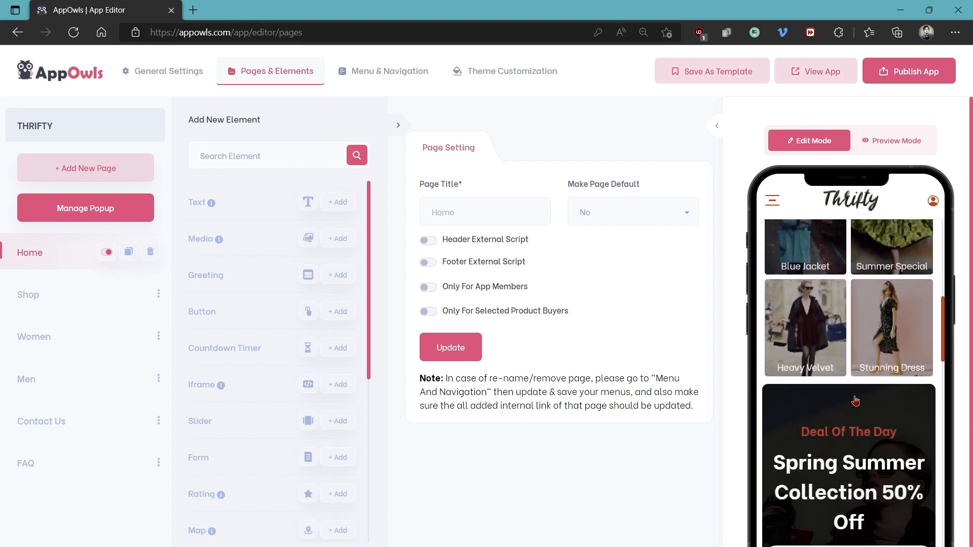
pyautogui.scroll(8, 856, 401)
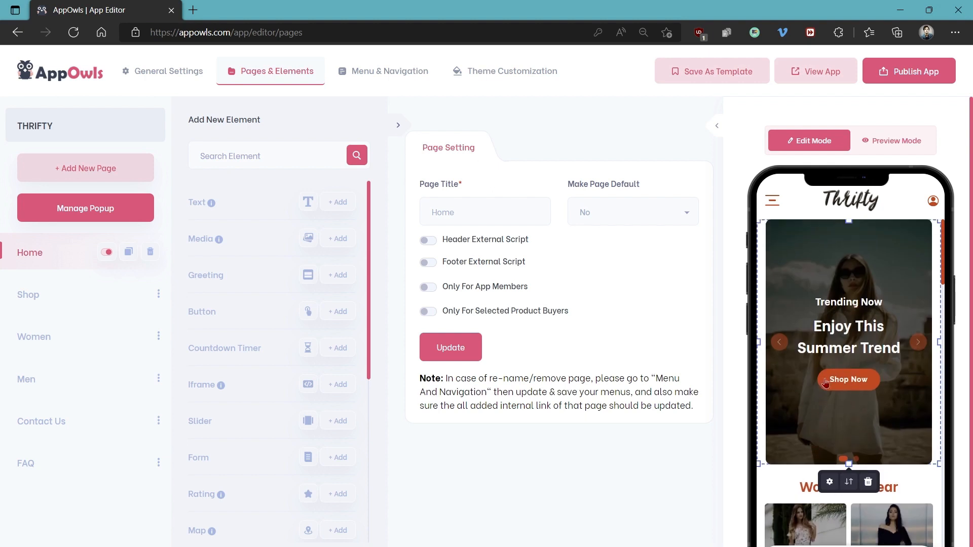
pyautogui.click(838, 303)
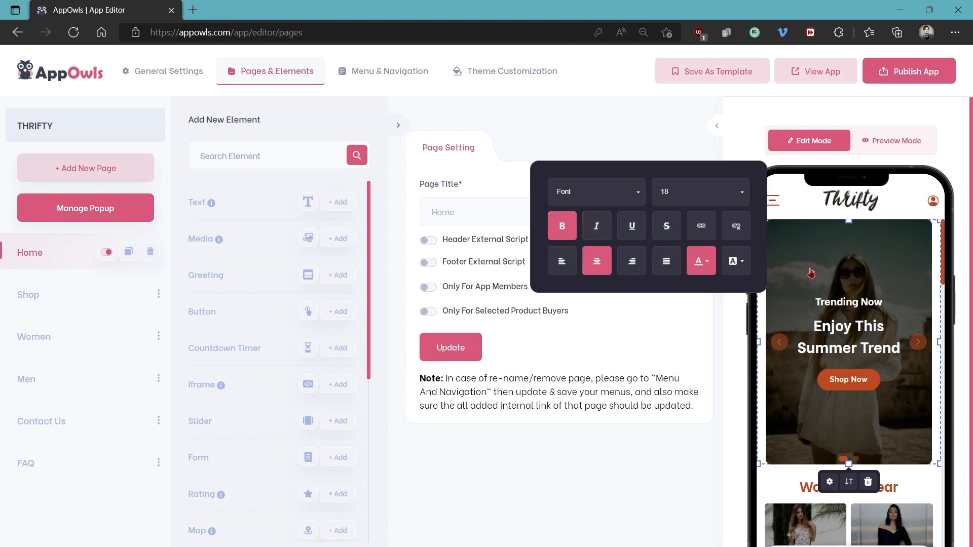
pyautogui.click(830, 480)
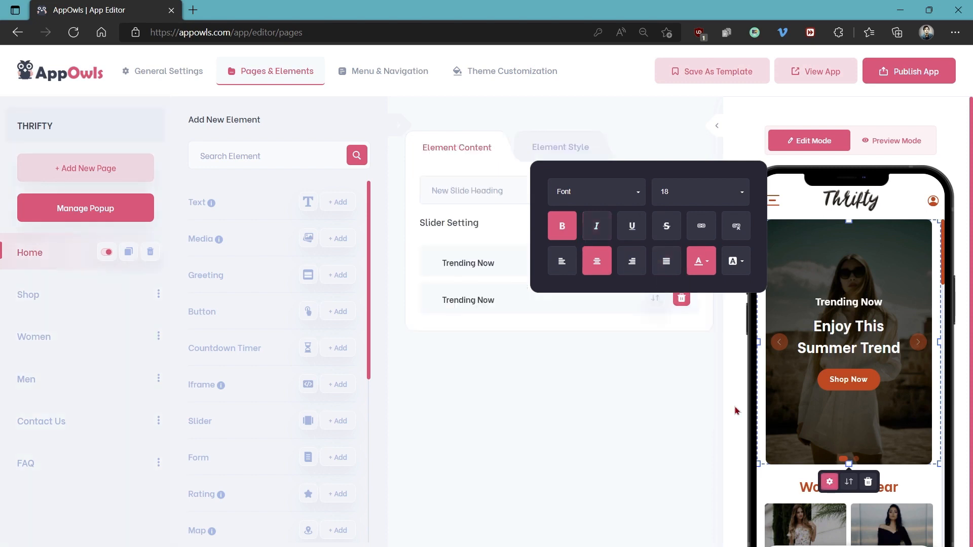
pyautogui.click(726, 286)
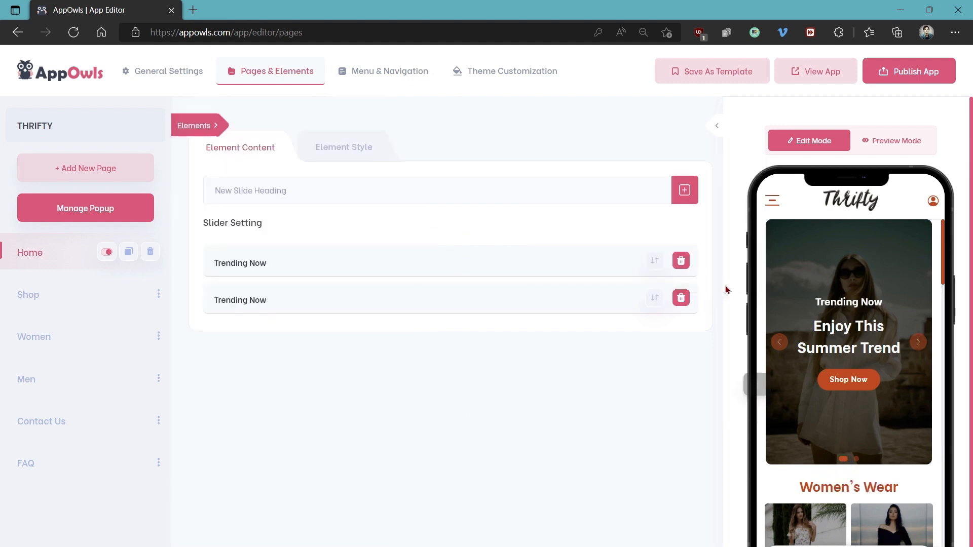
# Open the first Trending Now slide's settings and check its image upload options without changing the image
pyautogui.click(283, 267)
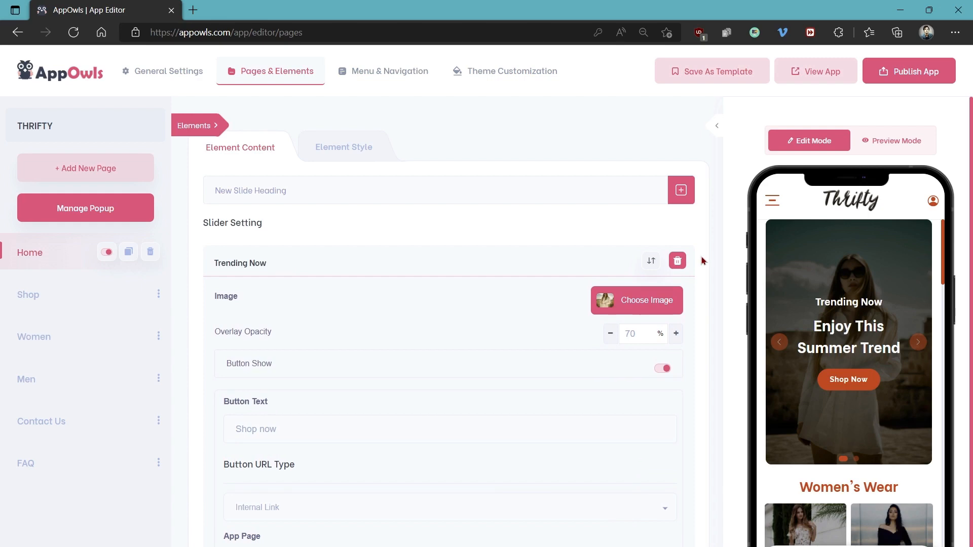
pyautogui.click(643, 300)
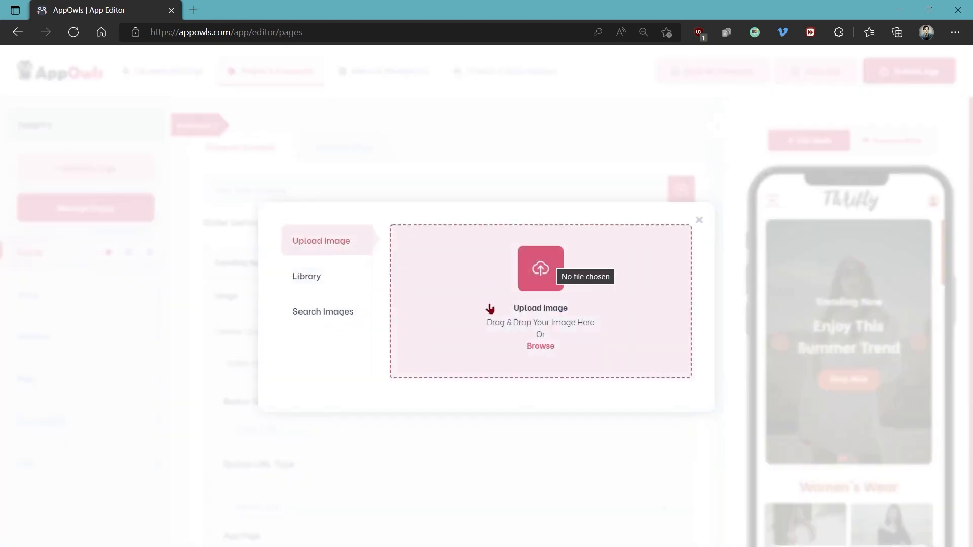
pyautogui.click(699, 220)
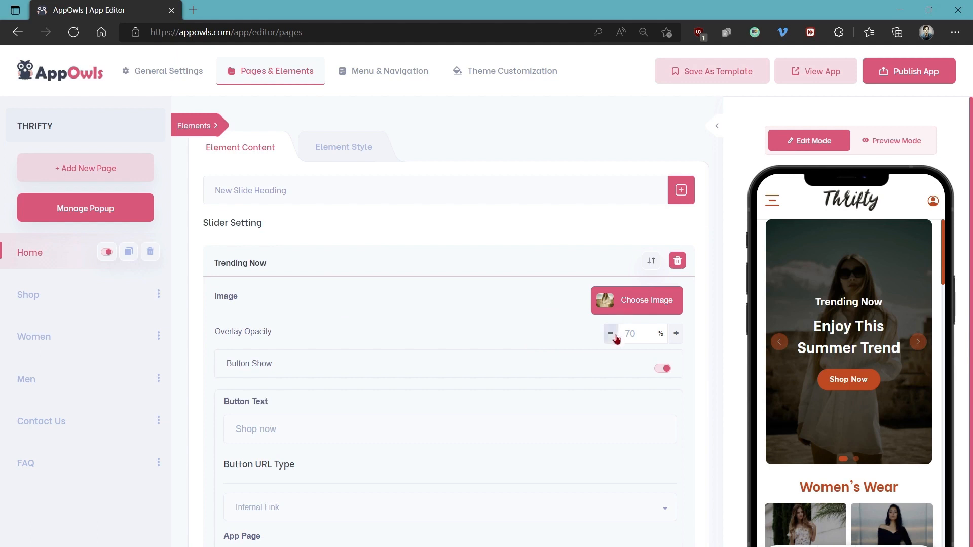
# Set the first slide's button text to BUY NOW and keep Internal Link as its URL type
pyautogui.scroll(-3, 591, 327)
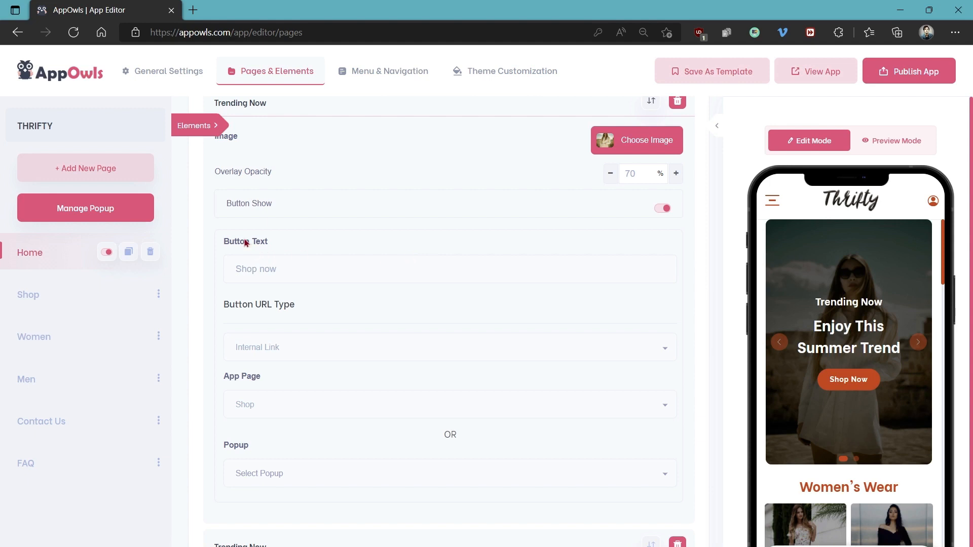
pyautogui.moveTo(277, 269); pyautogui.dragTo(209, 271)
pyautogui.write('BUY NOW')
pyautogui.click(285, 349)
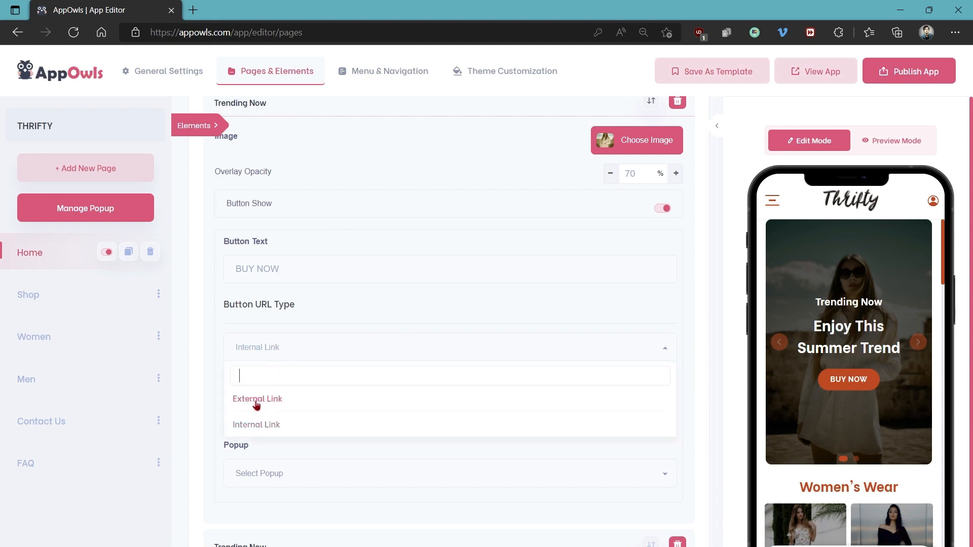
pyautogui.click(275, 351)
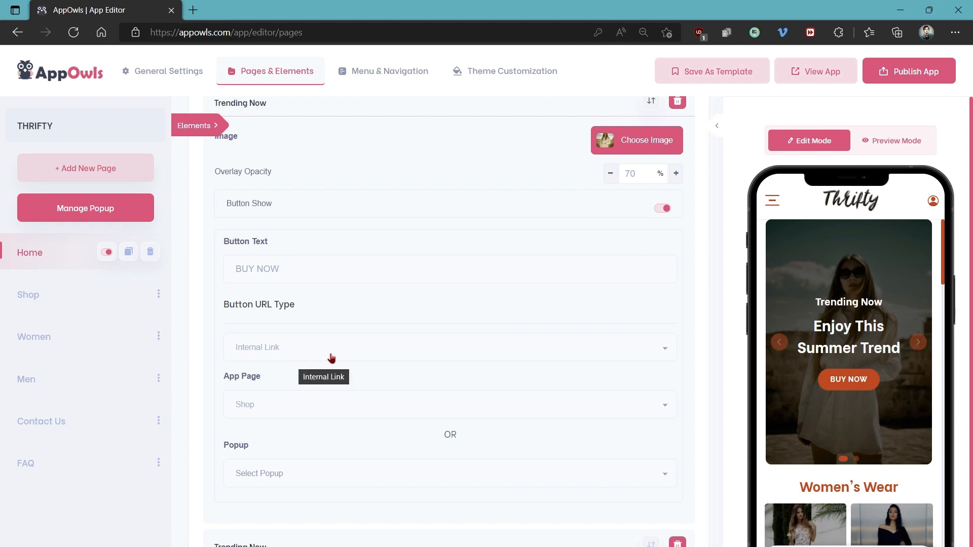
pyautogui.scroll(-1, 334, 358)
pyautogui.scroll(4, 333, 358)
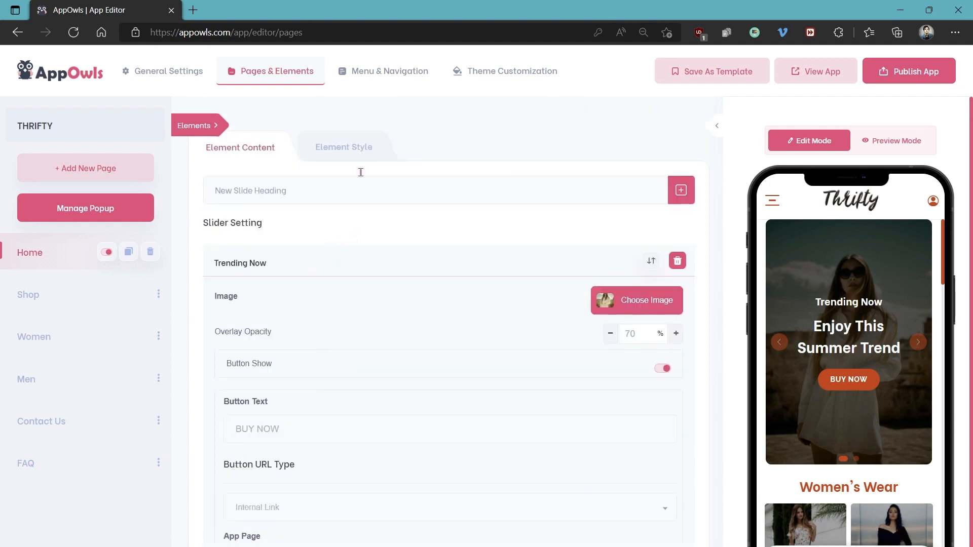
# Set the Slider Design in the Home slider's element style to Half Slider
pyautogui.click(346, 146)
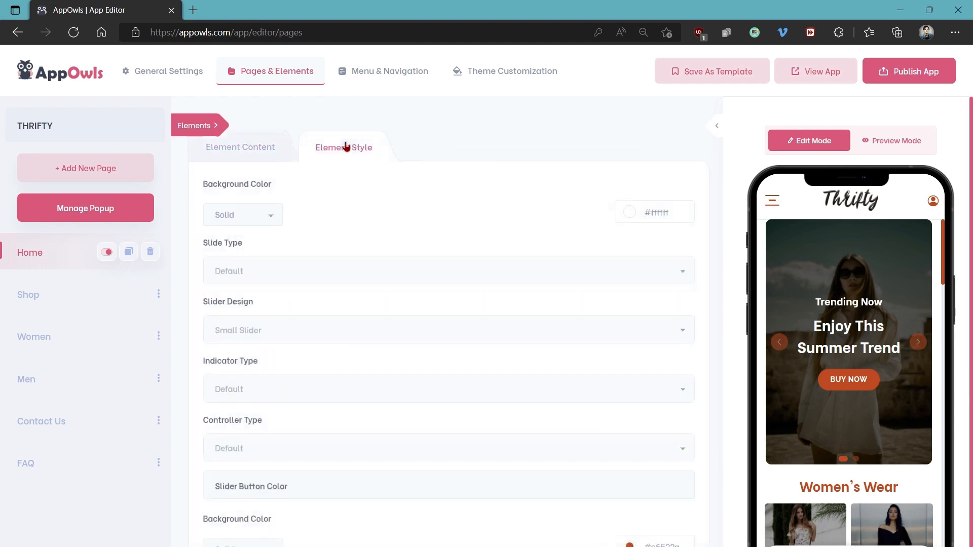
pyautogui.scroll(-2, 305, 191)
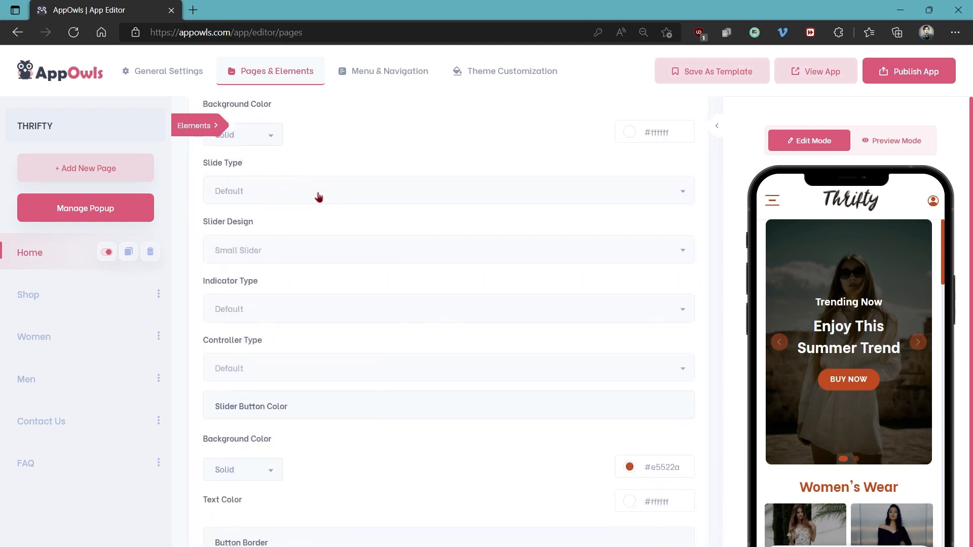
pyautogui.click(294, 259)
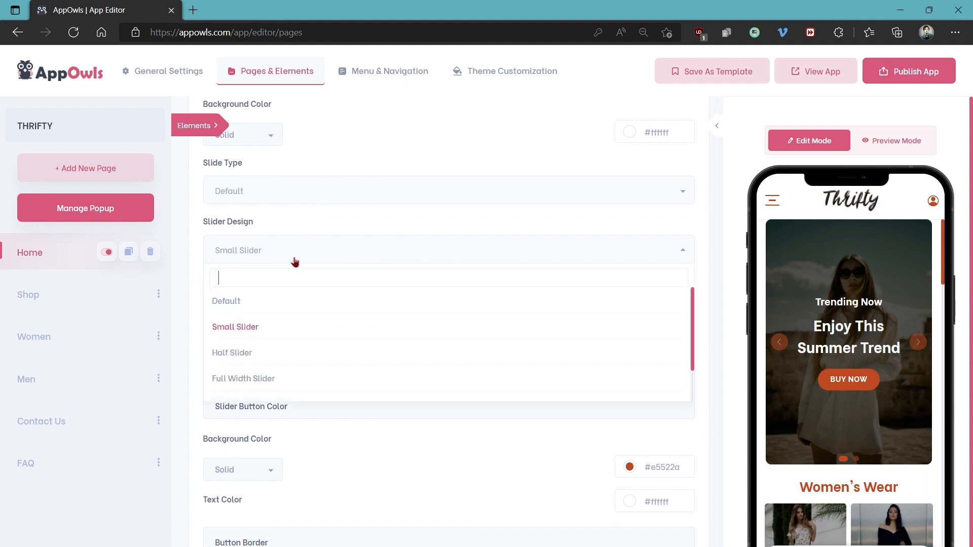
pyautogui.click(250, 358)
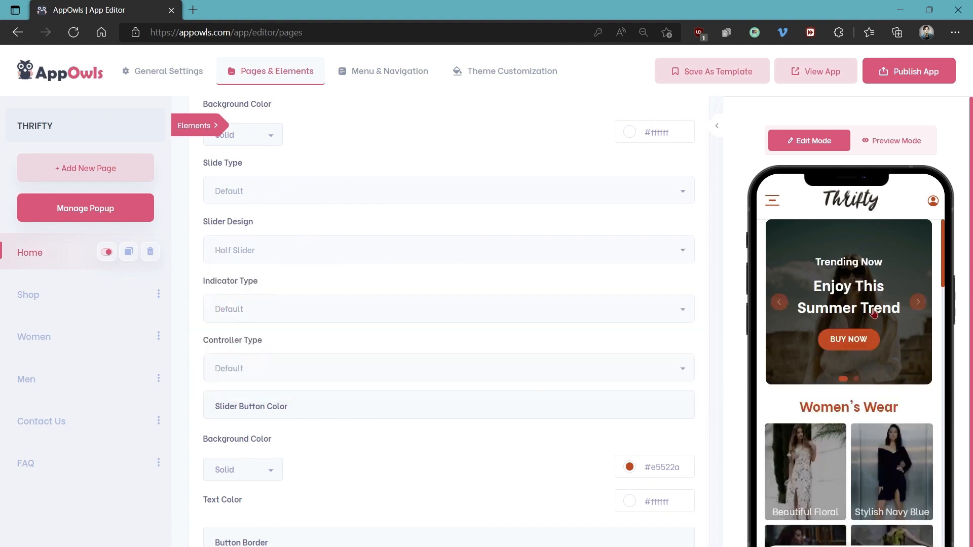
# Try the Small Slider design for the Home page's slider, and set its Slider Design to Full Width Slider
pyautogui.click(384, 262)
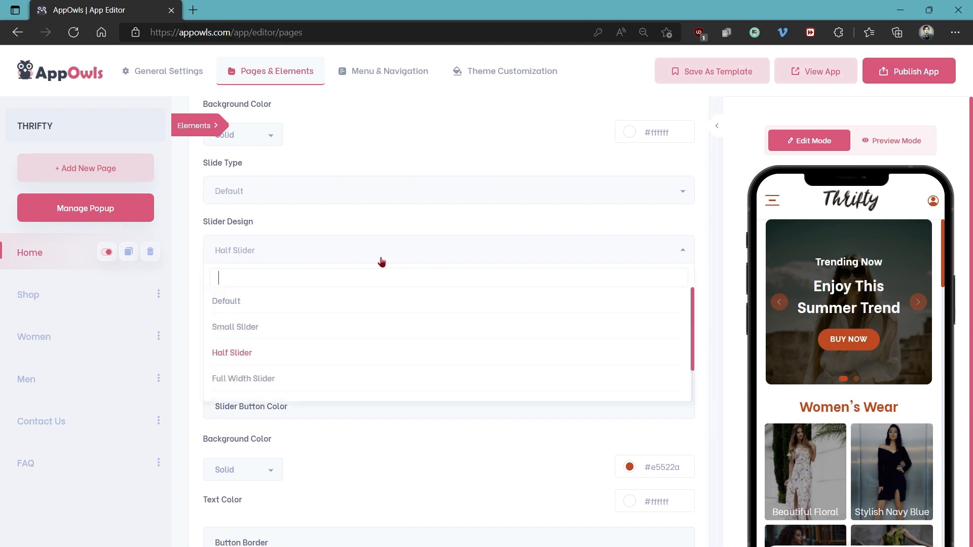
pyautogui.click(251, 326)
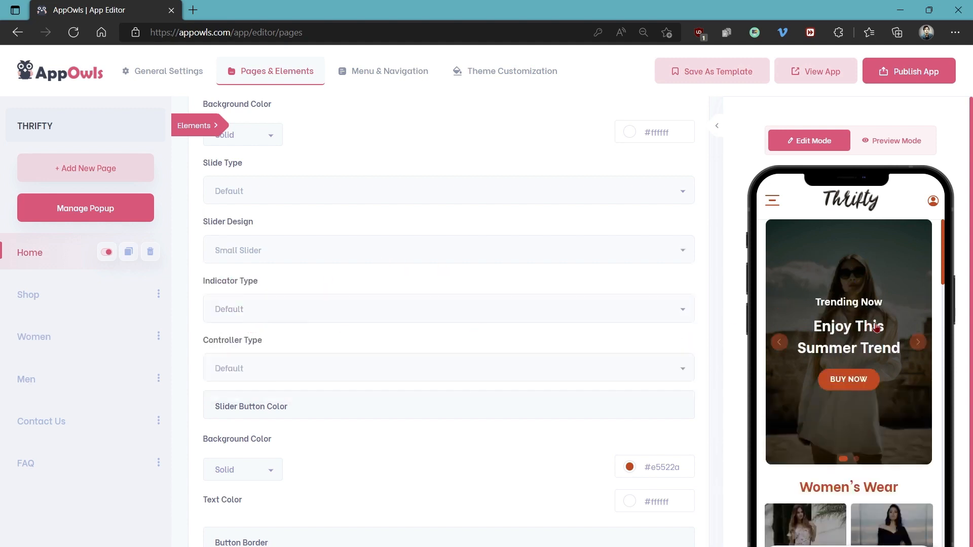
pyautogui.click(413, 257)
pyautogui.click(300, 379)
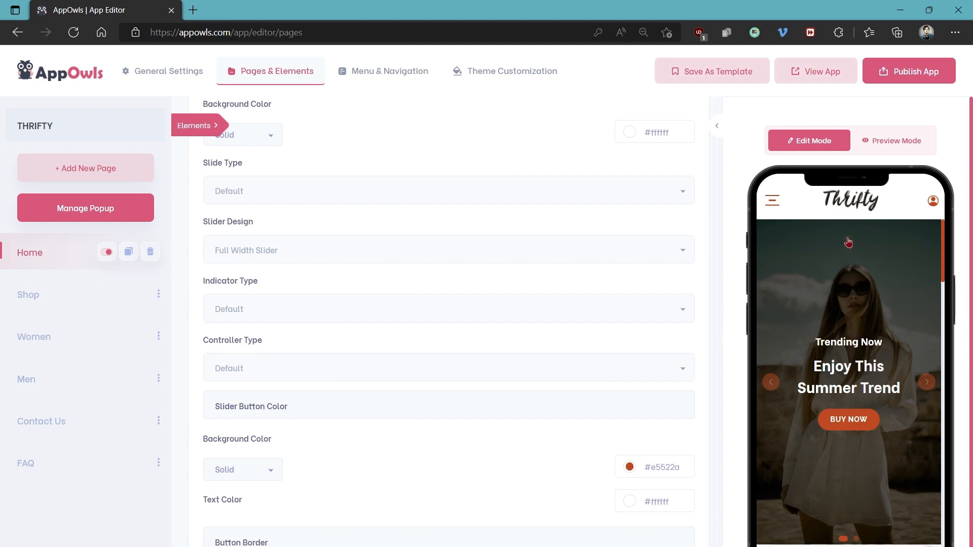
# Give the slider button a linear gradient background from #ce7e00 to #ffe599
pyautogui.scroll(-3, 539, 254)
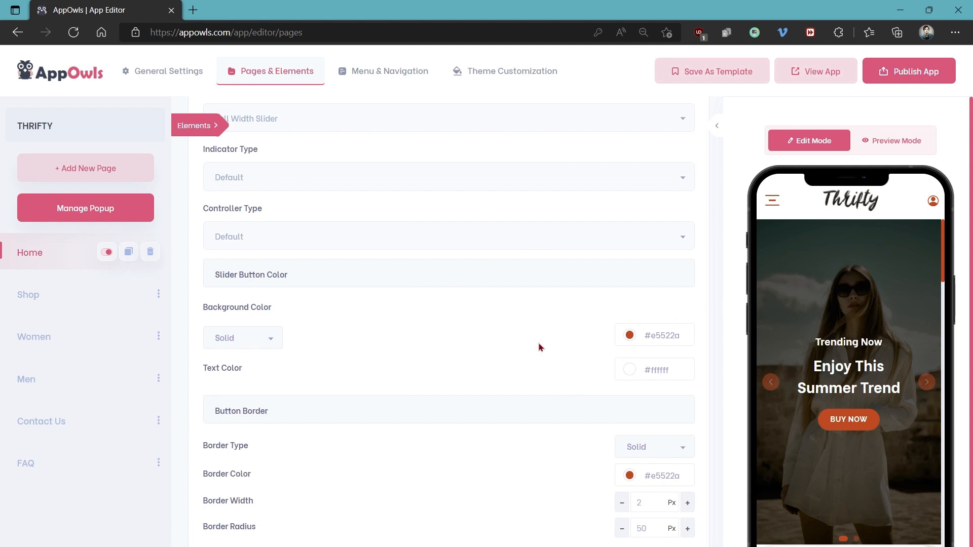
pyautogui.click(269, 339)
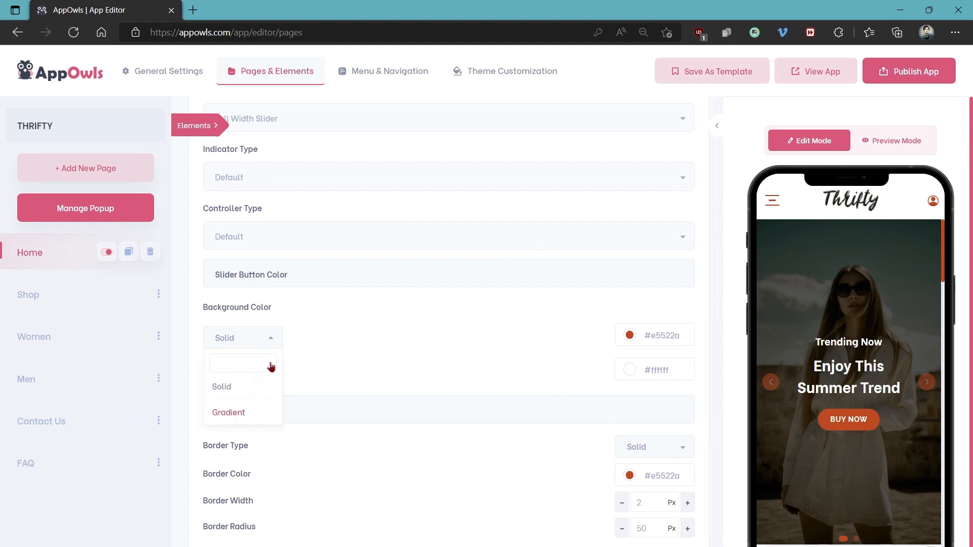
pyautogui.click(233, 415)
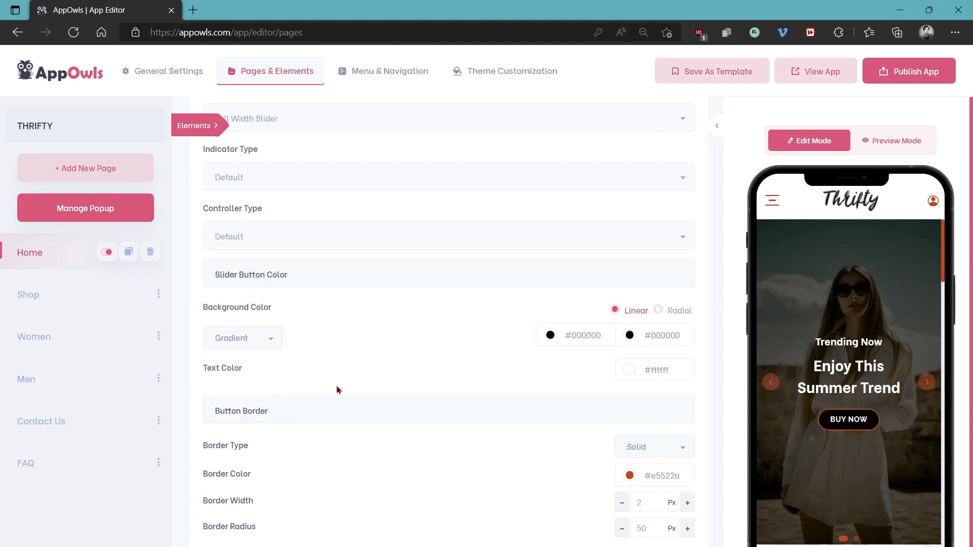
pyautogui.click(550, 337)
pyautogui.click(572, 371)
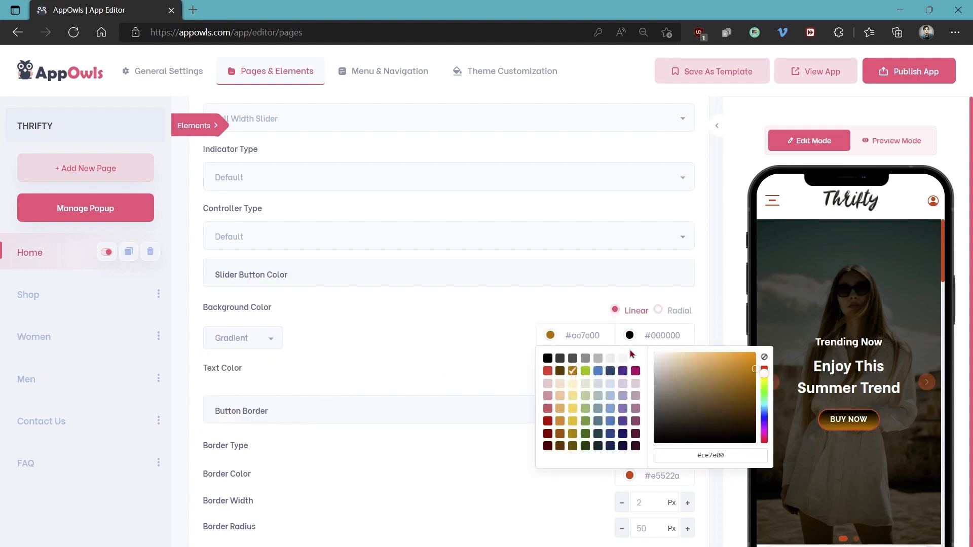
pyautogui.click(630, 337)
pyautogui.click(652, 397)
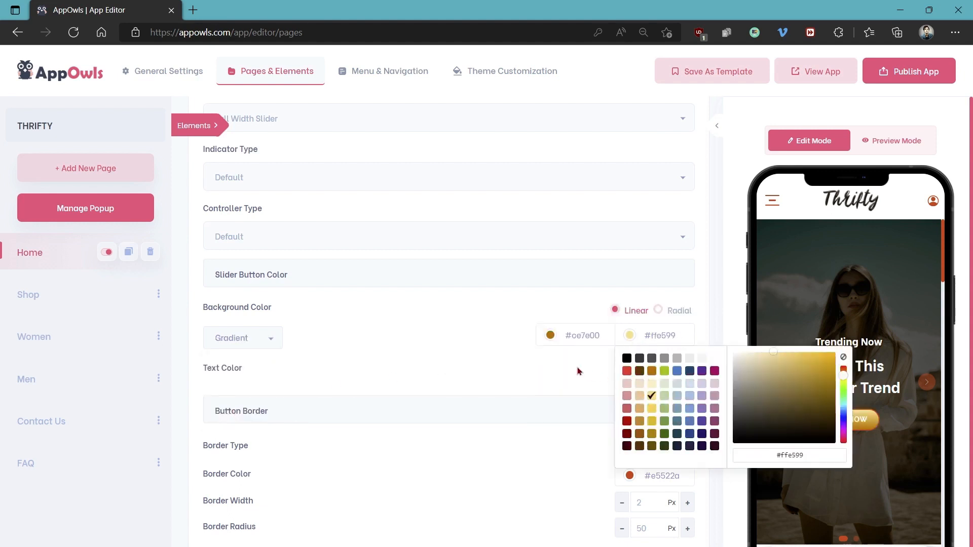
pyautogui.click(476, 373)
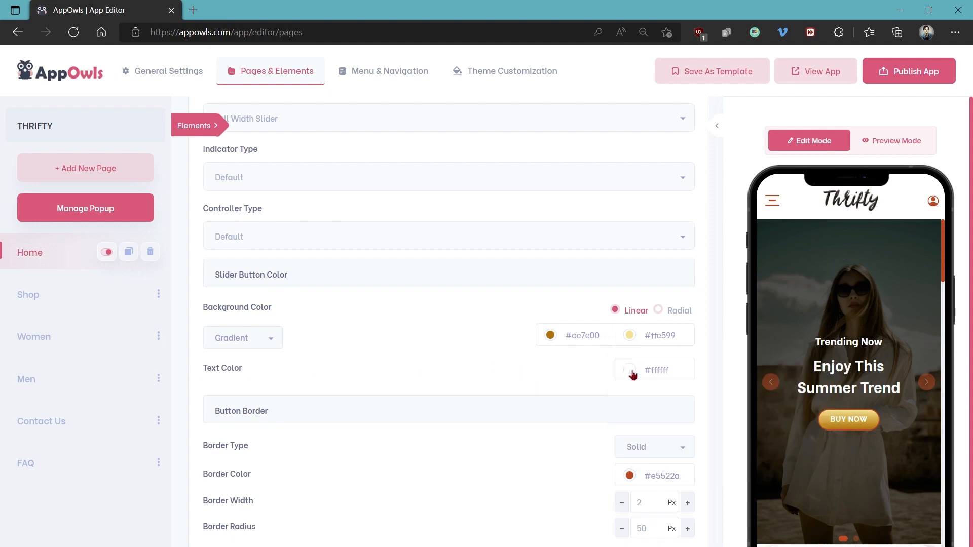
# Try the Dotted border type on the slider button, and set its border type to Dashed
pyautogui.click(632, 451)
pyautogui.click(640, 494)
pyautogui.click(634, 453)
pyautogui.click(641, 402)
pyautogui.click(669, 447)
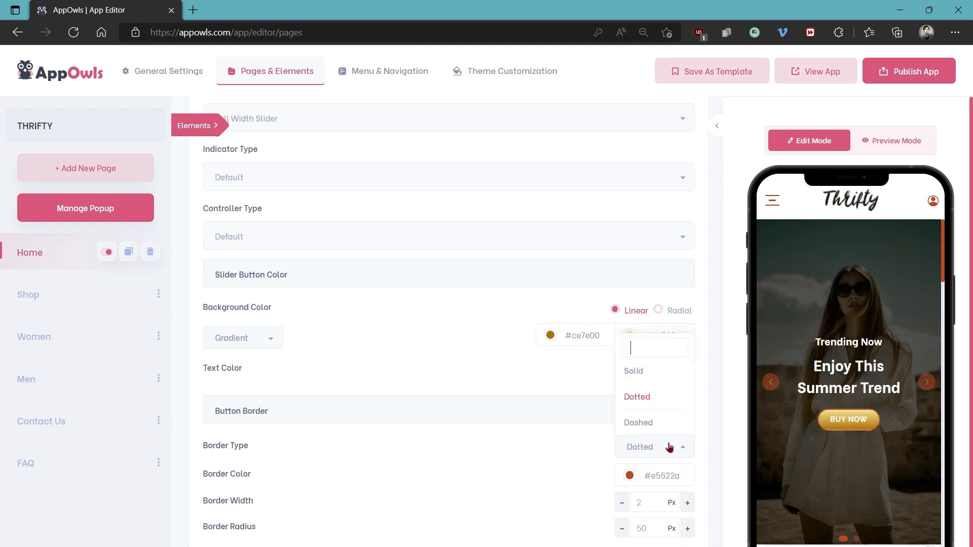
pyautogui.click(649, 423)
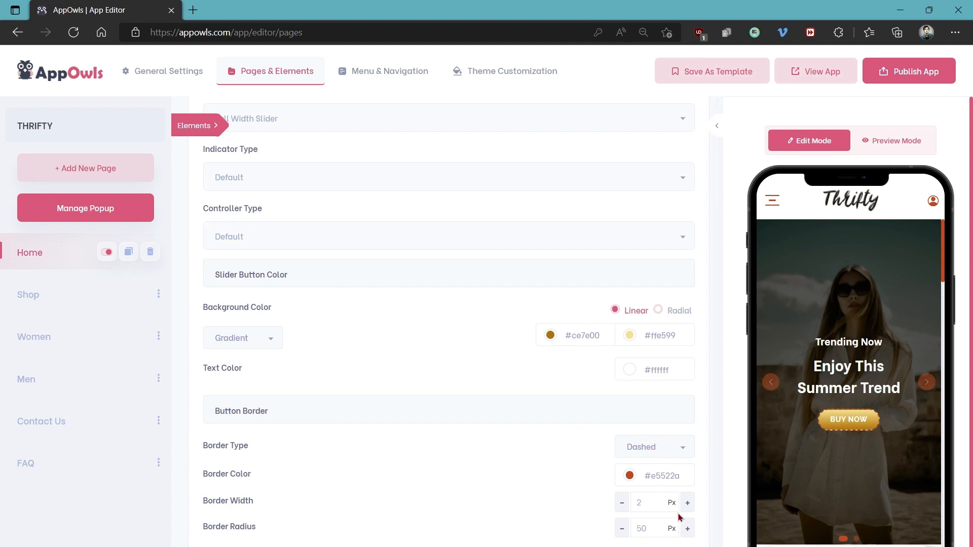
# Set the slider button's border radius to 0 px
pyautogui.moveTo(654, 525); pyautogui.dragTo(613, 536)
pyautogui.write('100')
pyautogui.moveTo(655, 529); pyautogui.dragTo(591, 535)
pyautogui.write('0')
# Show the list of addable elements beside the app preview, and move the Follow Us social links above the rating element
pyautogui.click(201, 127)
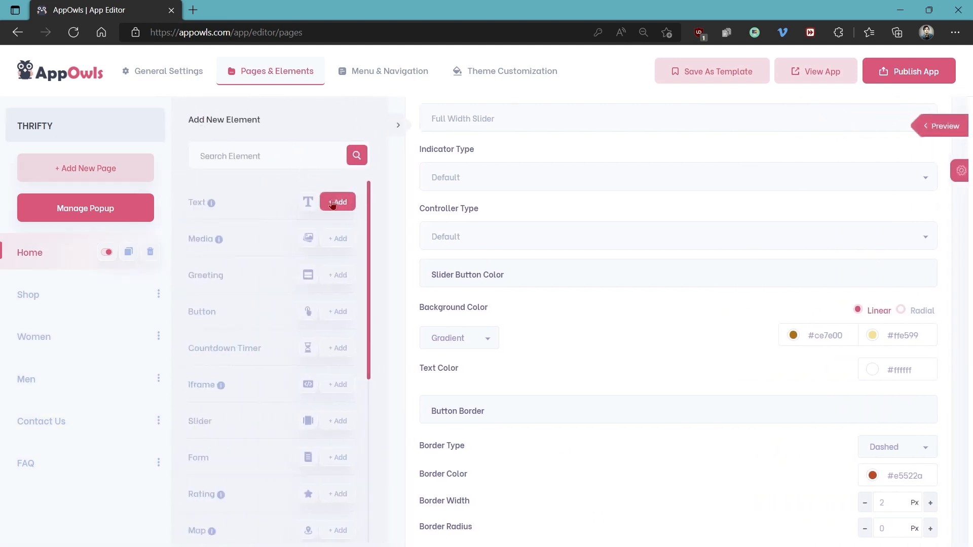
pyautogui.click(939, 125)
pyautogui.scroll(-10, 888, 207)
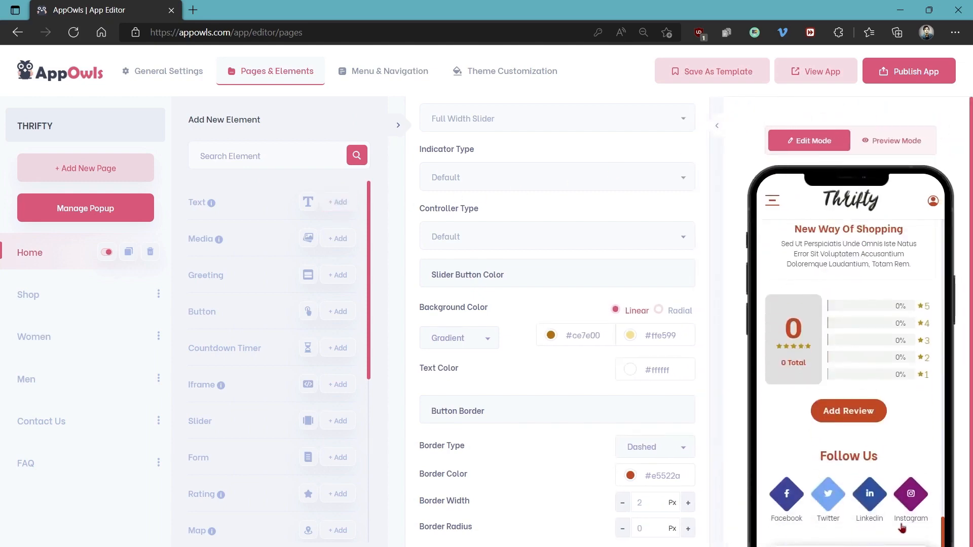
pyautogui.click(839, 500)
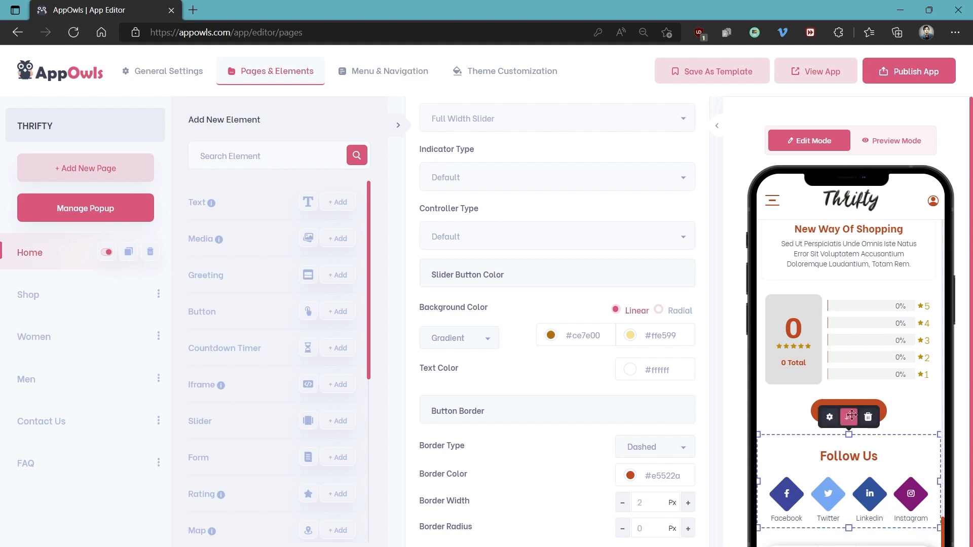
pyautogui.moveTo(850, 417)
pyautogui.mouseDown()
pyautogui.moveTo(846, 212)
pyautogui.moveTo(855, 424)
pyautogui.mouseUp()
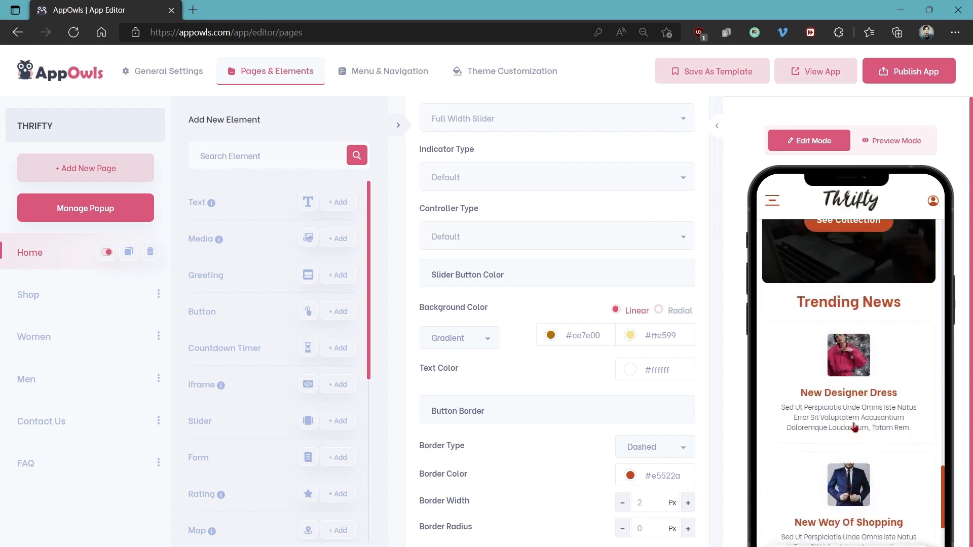
pyautogui.scroll(-5, 855, 419)
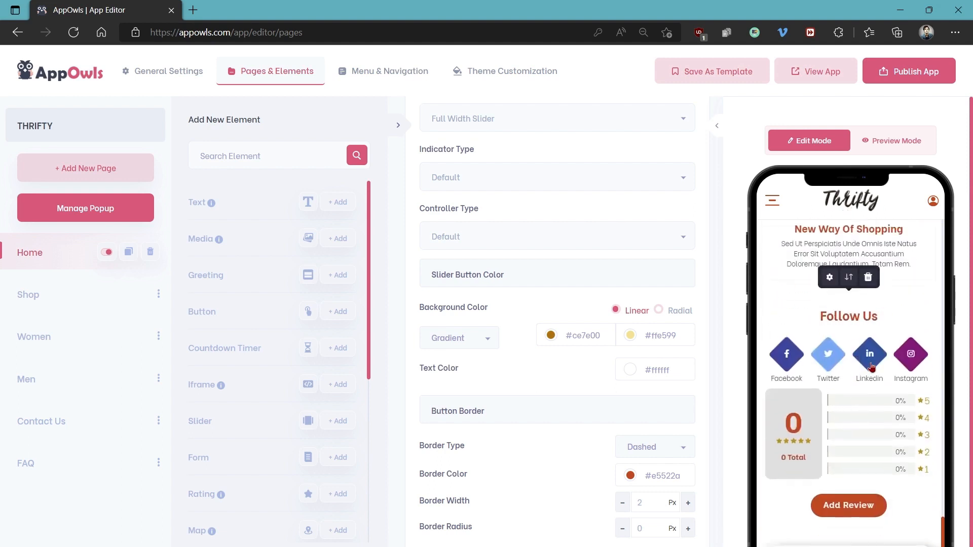
pyautogui.scroll(-1, 871, 366)
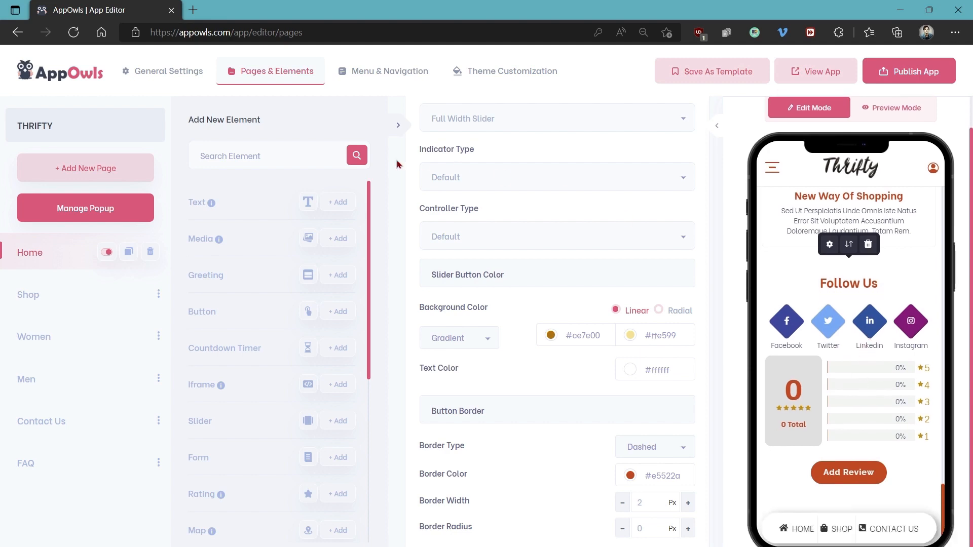
# Add a Text element and a media Image element at the end of the Home page
pyautogui.click(324, 208)
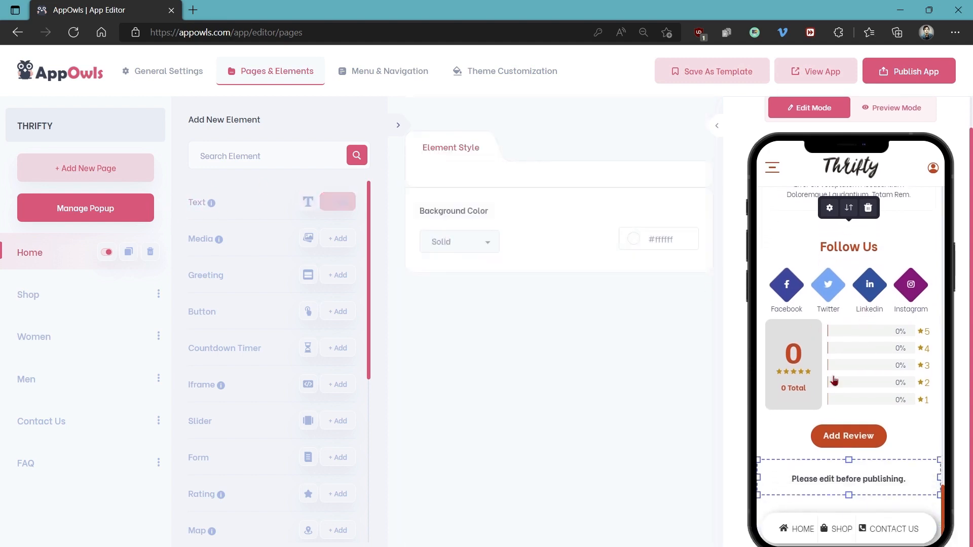
pyautogui.click(821, 479)
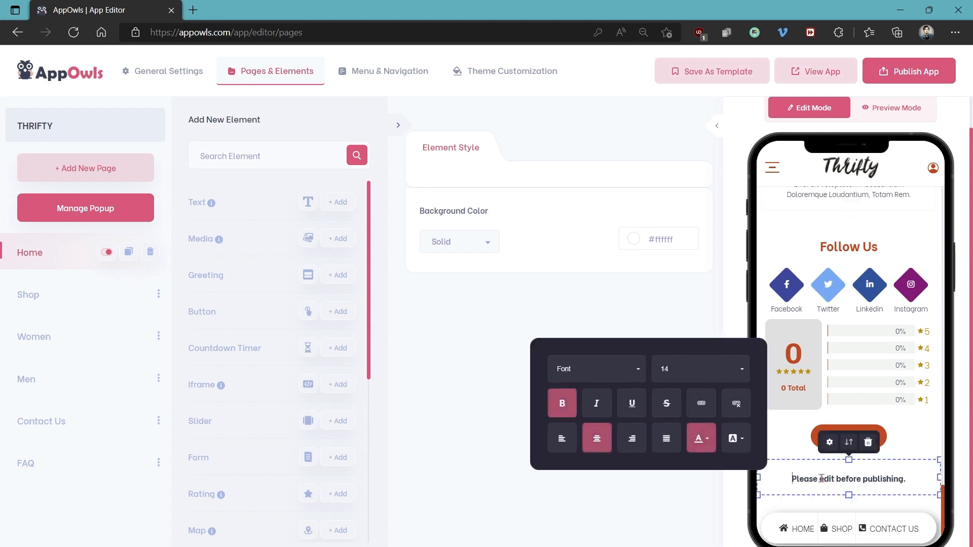
pyautogui.click(337, 239)
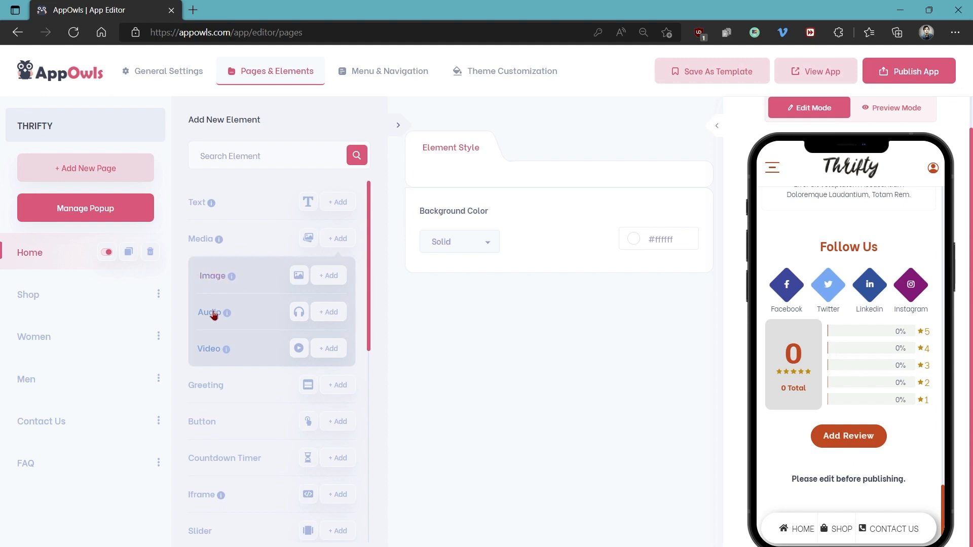
pyautogui.click(335, 278)
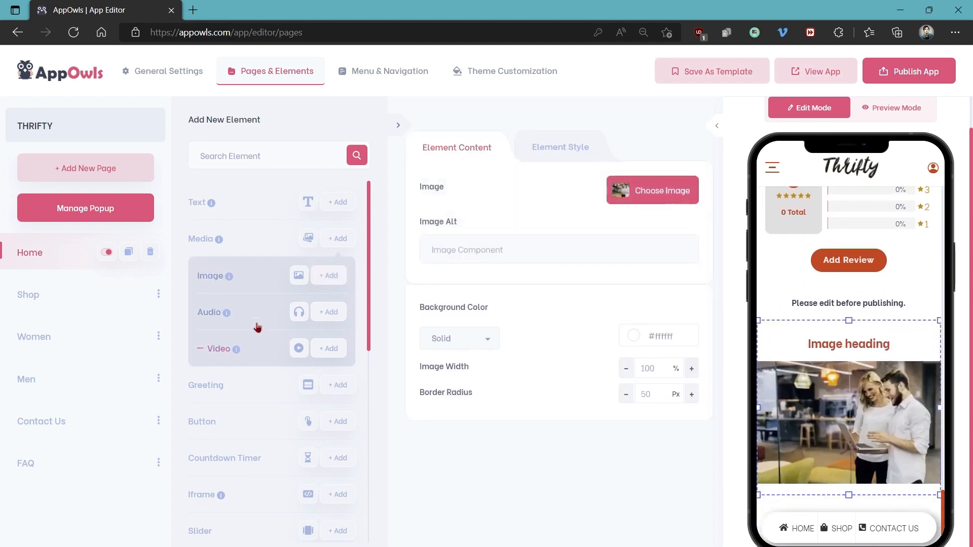
# Add a Greeting element to the Home page
pyautogui.click(330, 387)
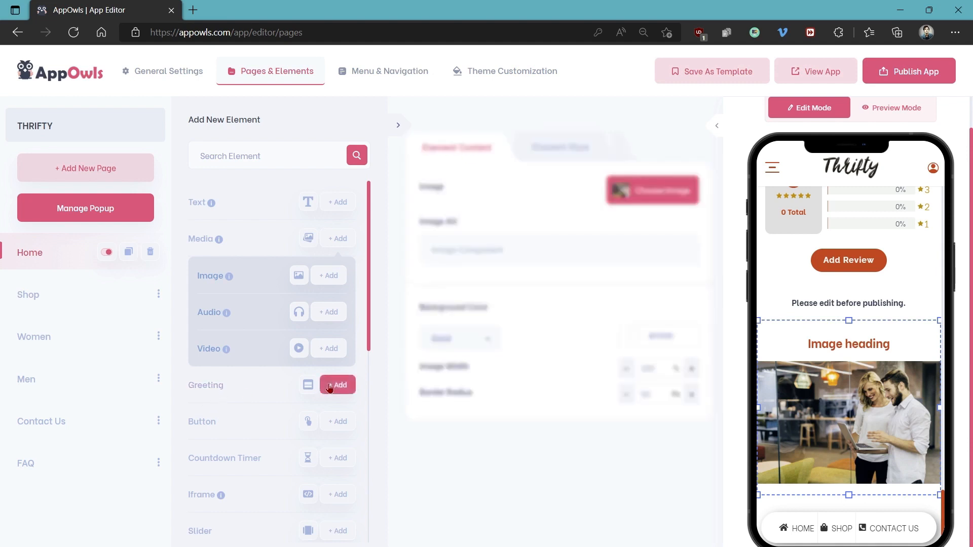
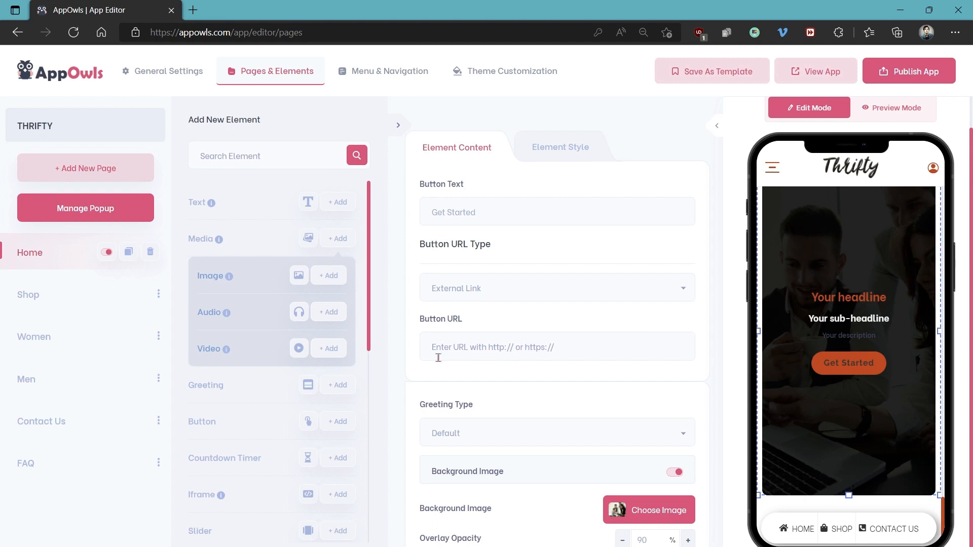
# Add a Button element to the Home page and review its button type, text and URL type options
pyautogui.scroll(-3, 272, 363)
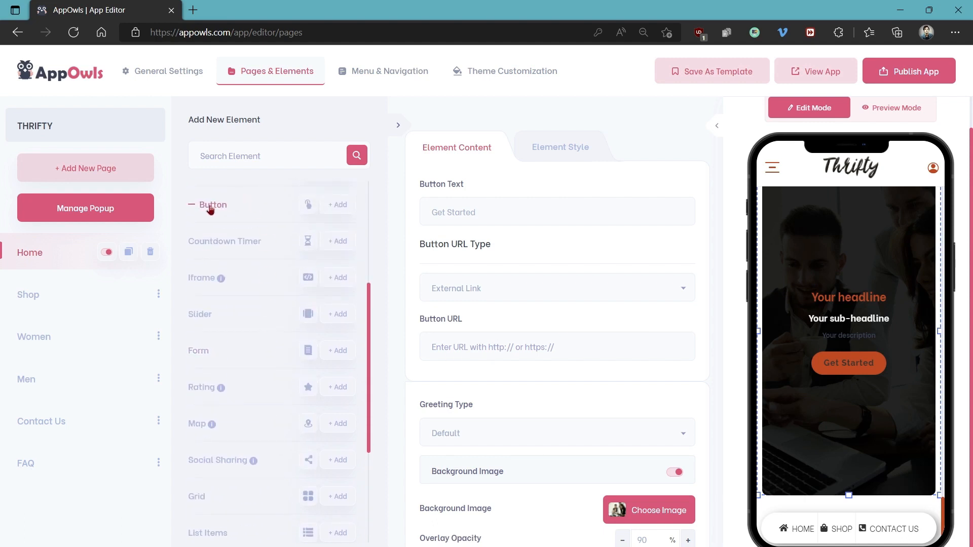
pyautogui.click(333, 207)
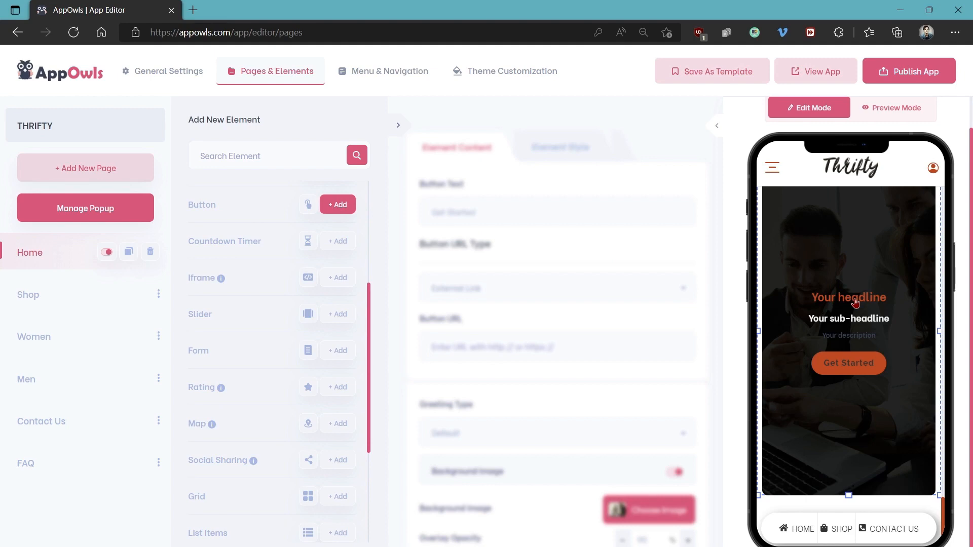
pyautogui.click(488, 212)
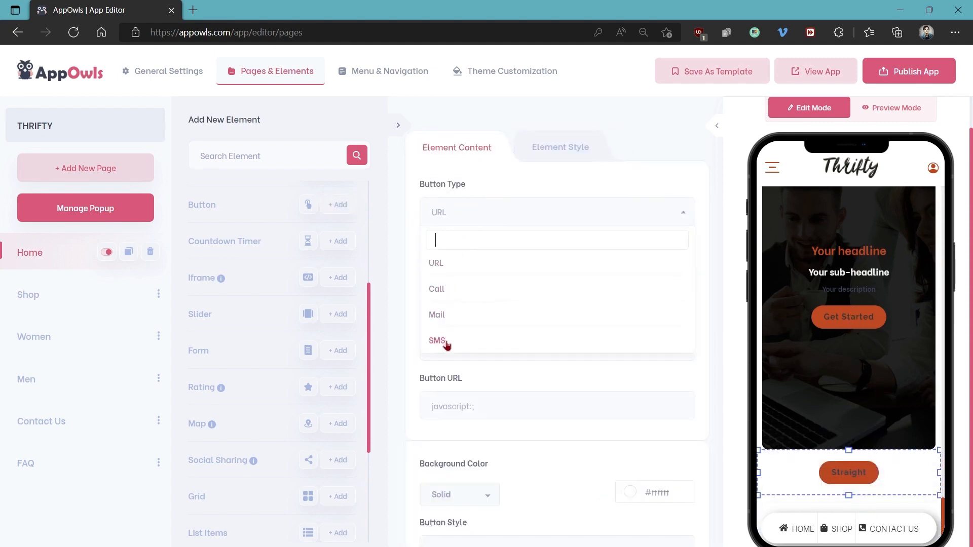
pyautogui.click(457, 216)
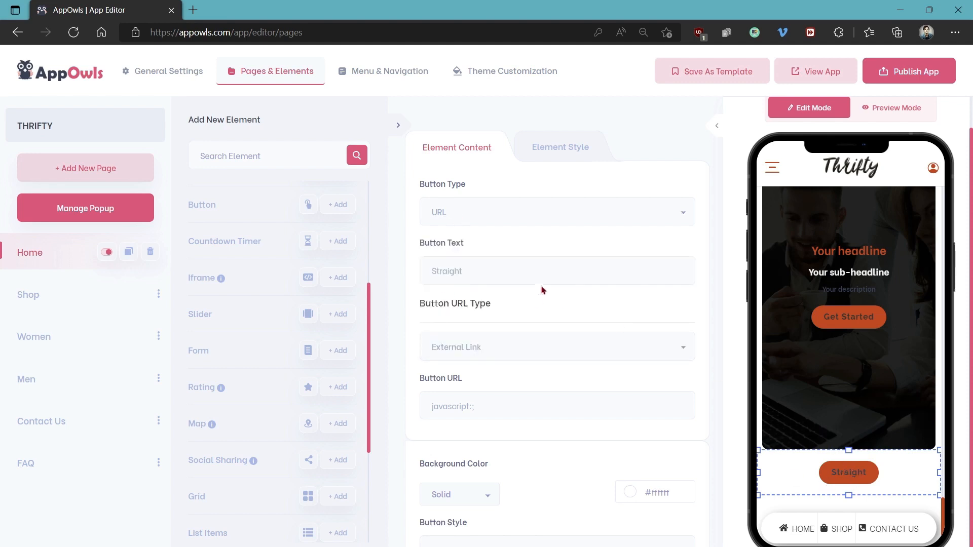
pyautogui.moveTo(520, 270); pyautogui.dragTo(421, 278)
pyautogui.click(509, 270)
pyautogui.scroll(-2, 525, 306)
pyautogui.click(524, 269)
pyautogui.click(526, 272)
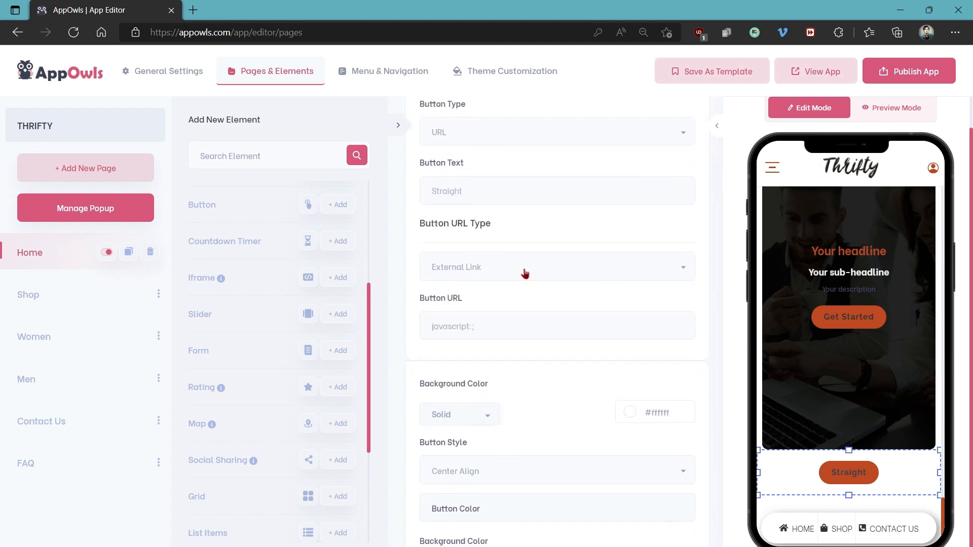
pyautogui.scroll(2, 537, 267)
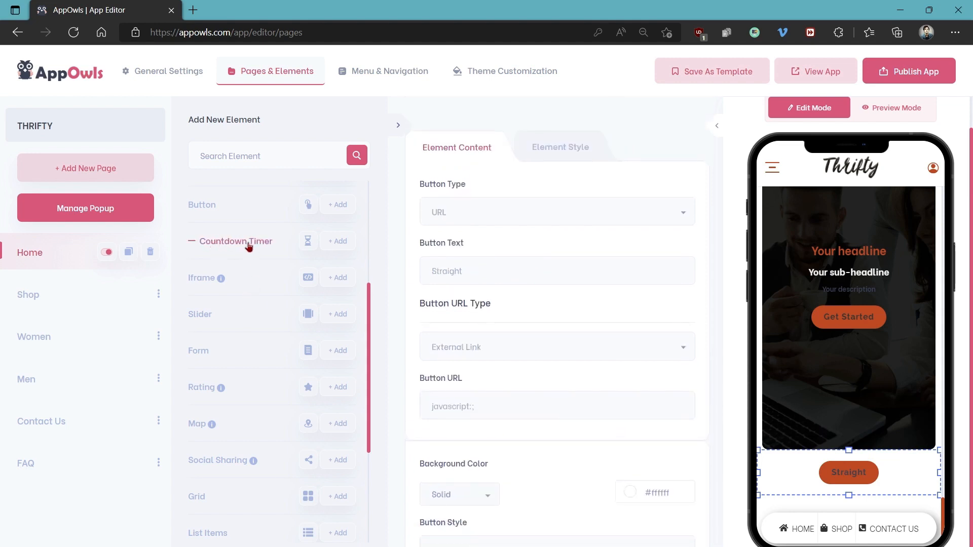
# Add a Countdown Timer element with the date and time 16 May 2022 02:36 pm and the timezone Africa/Abidjan
pyautogui.click(338, 242)
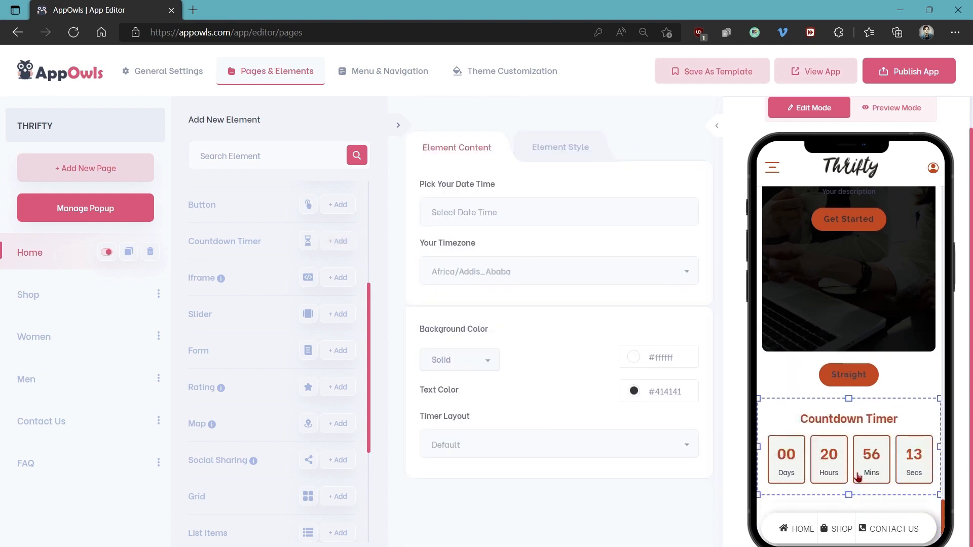
pyautogui.click(459, 214)
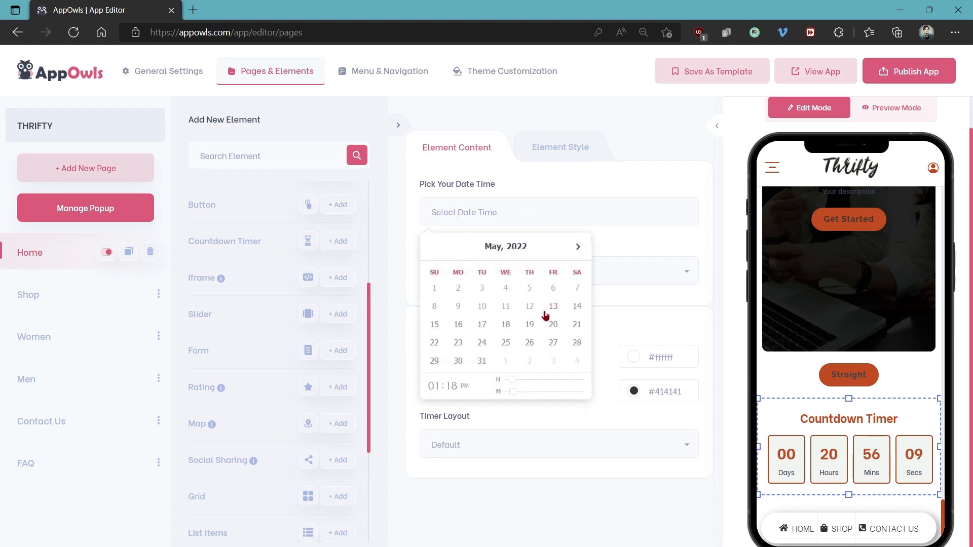
pyautogui.click(462, 329)
pyautogui.moveTo(551, 381)
pyautogui.mouseDown()
pyautogui.moveTo(537, 395)
pyautogui.moveTo(555, 395)
pyautogui.mouseUp()
pyautogui.click(627, 252)
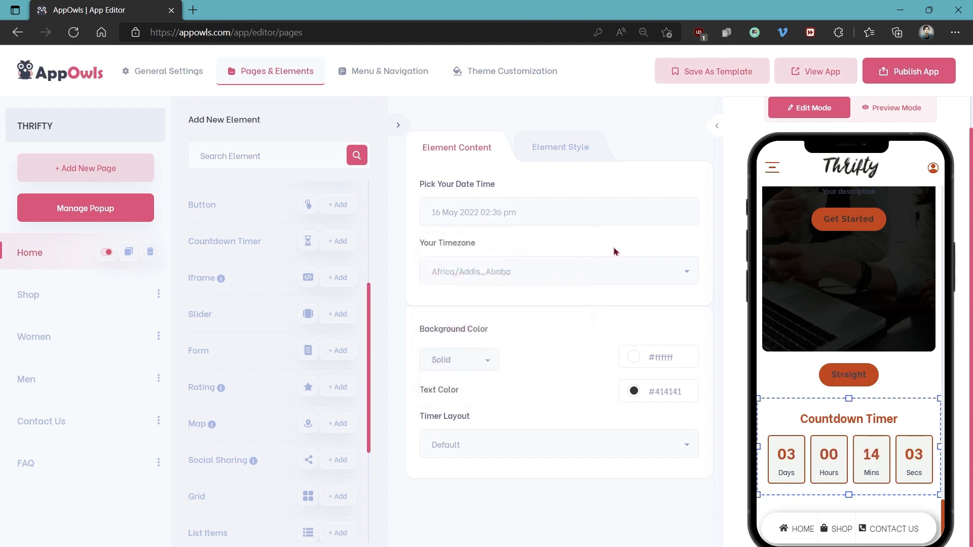
pyautogui.click(482, 272)
pyautogui.click(468, 323)
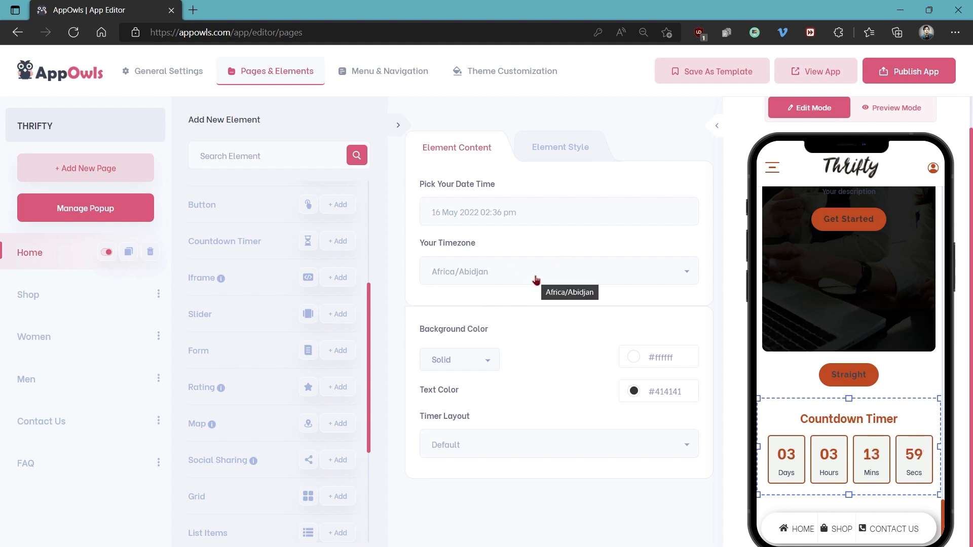
# Give the countdown timer a gradient background from #fff2cc to #93c47d
pyautogui.click(556, 155)
pyautogui.click(476, 214)
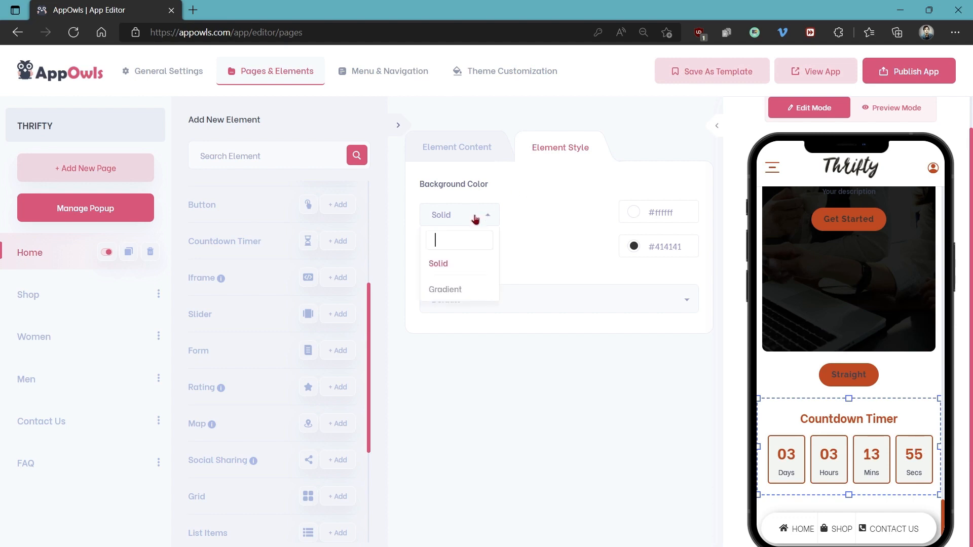
pyautogui.click(446, 288)
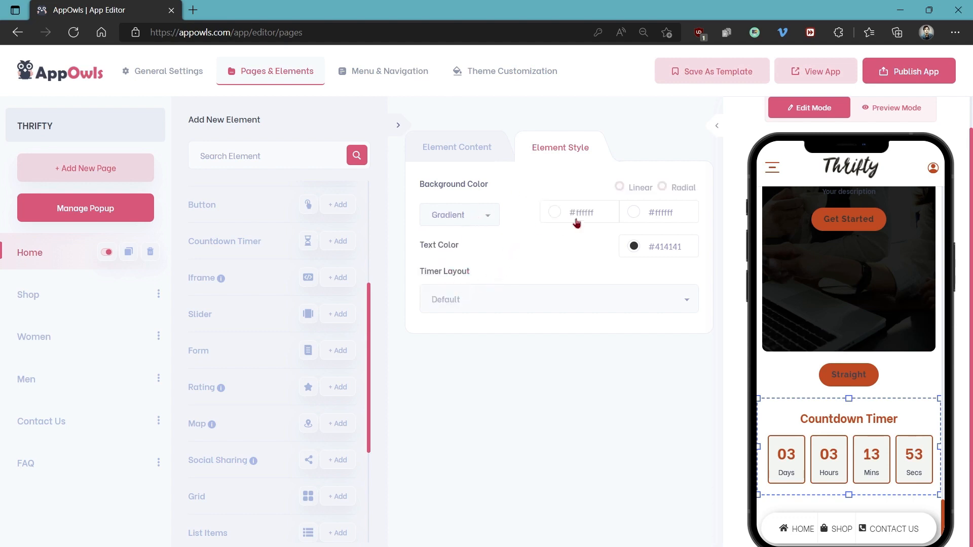
pyautogui.click(561, 213)
pyautogui.click(577, 261)
pyautogui.click(632, 214)
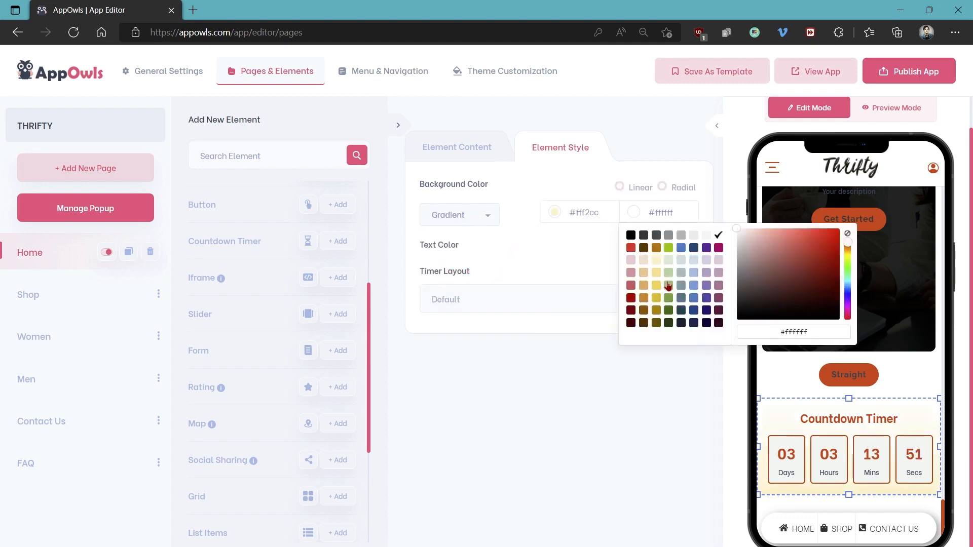
pyautogui.click(668, 285)
pyautogui.click(562, 246)
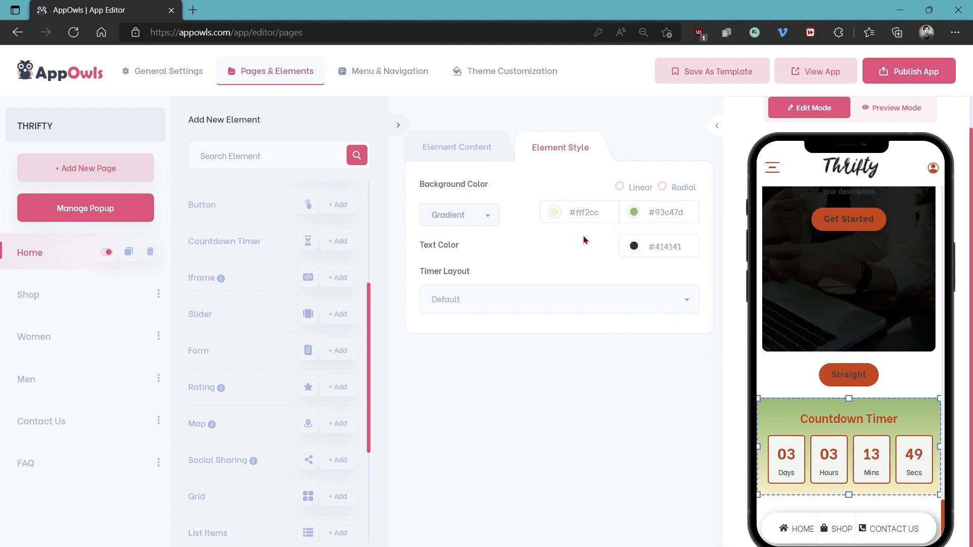
# Try the Shadow Box and Block timer layouts and set the countdown timer's layout to Curve Box
pyautogui.click(481, 307)
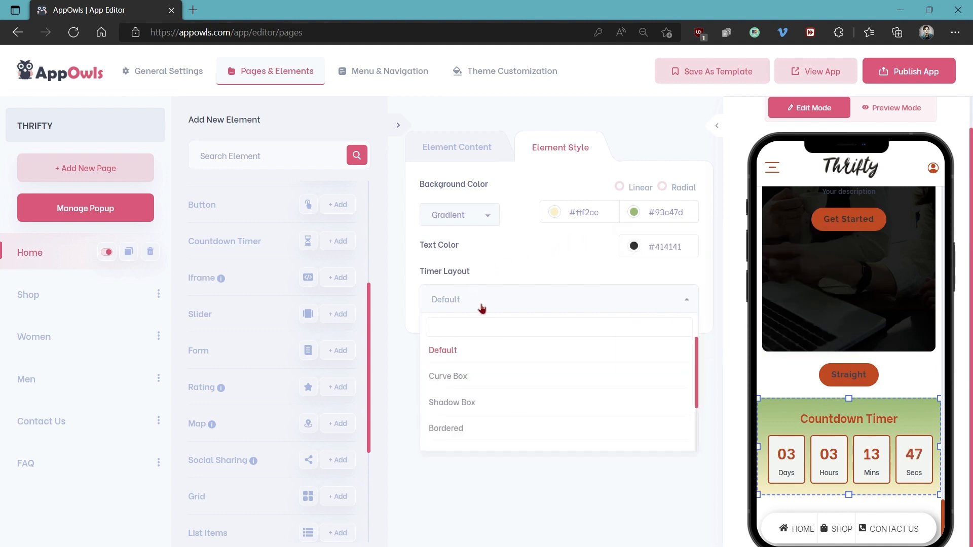
pyautogui.click(462, 375)
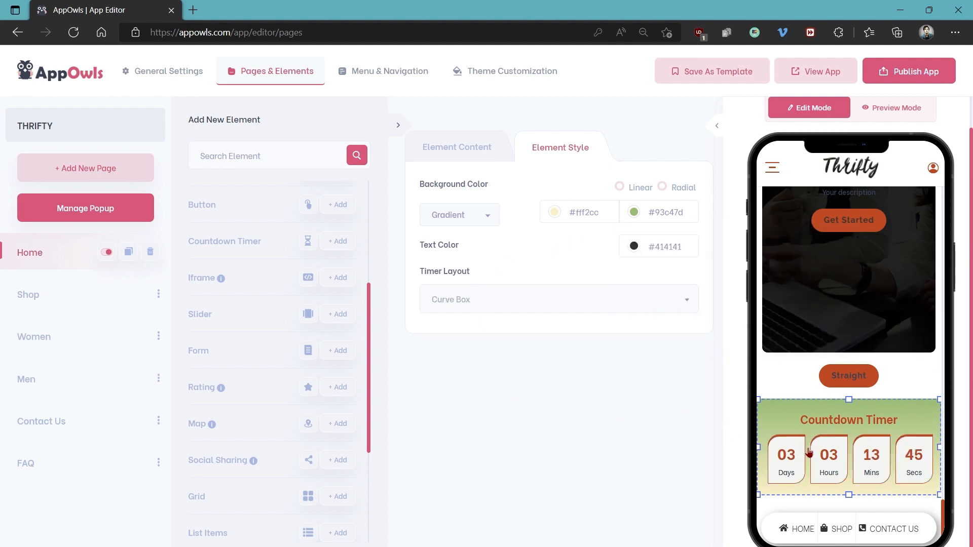
pyautogui.click(512, 305)
pyautogui.click(501, 403)
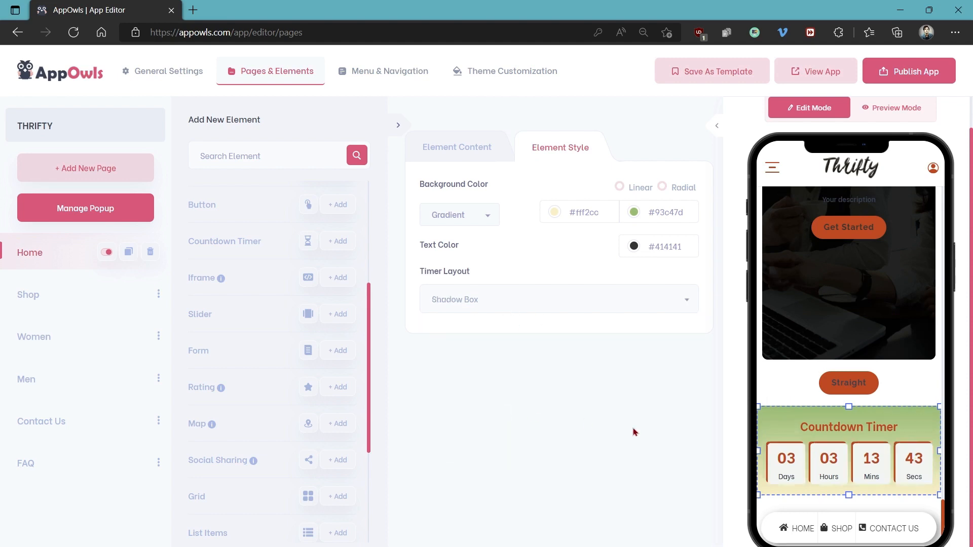
pyautogui.click(548, 296)
pyautogui.scroll(-2, 539, 393)
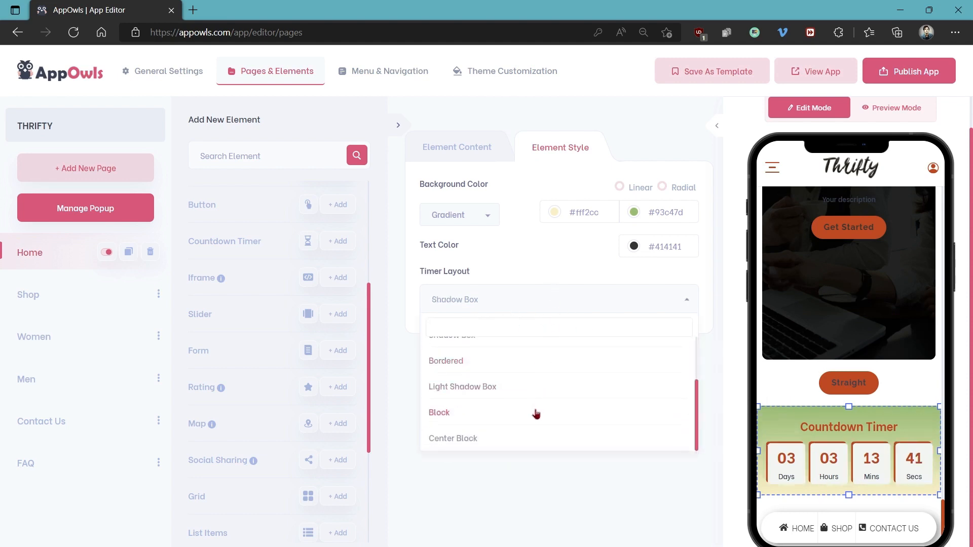
pyautogui.click(534, 411)
pyautogui.scroll(-2, 837, 453)
pyautogui.click(546, 305)
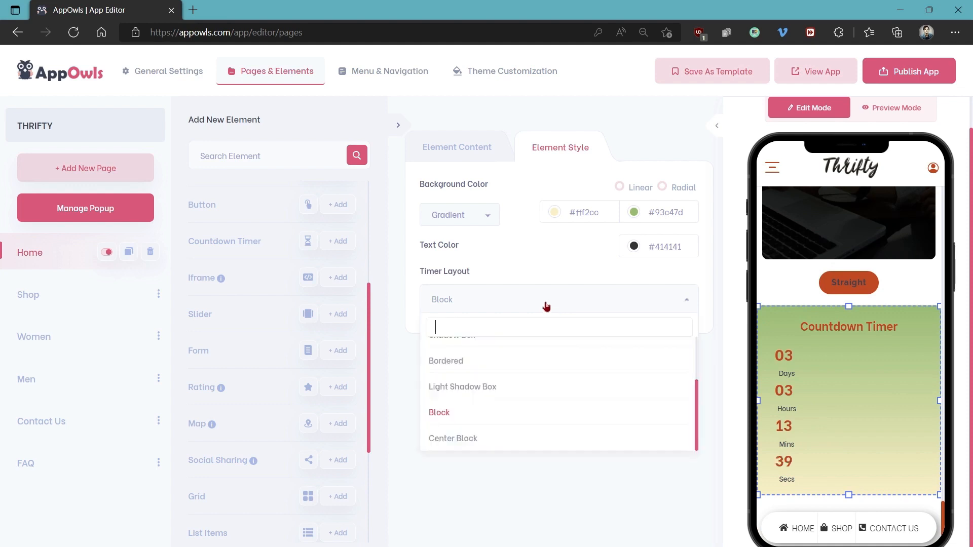
pyautogui.scroll(3, 502, 365)
pyautogui.click(499, 377)
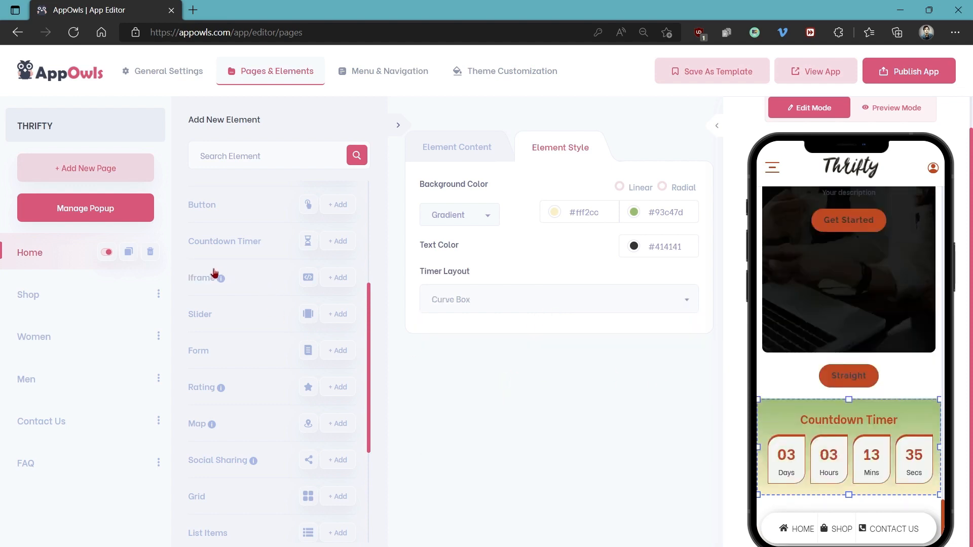
# Add an Iframe element below the countdown timer and go to its iframe URL setting
pyautogui.moveTo(231, 283)
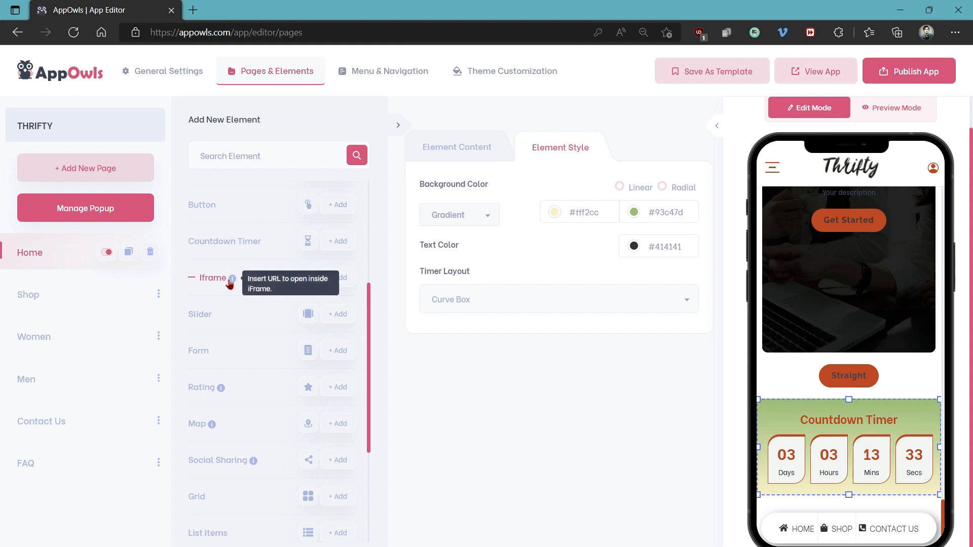
pyautogui.click(345, 280)
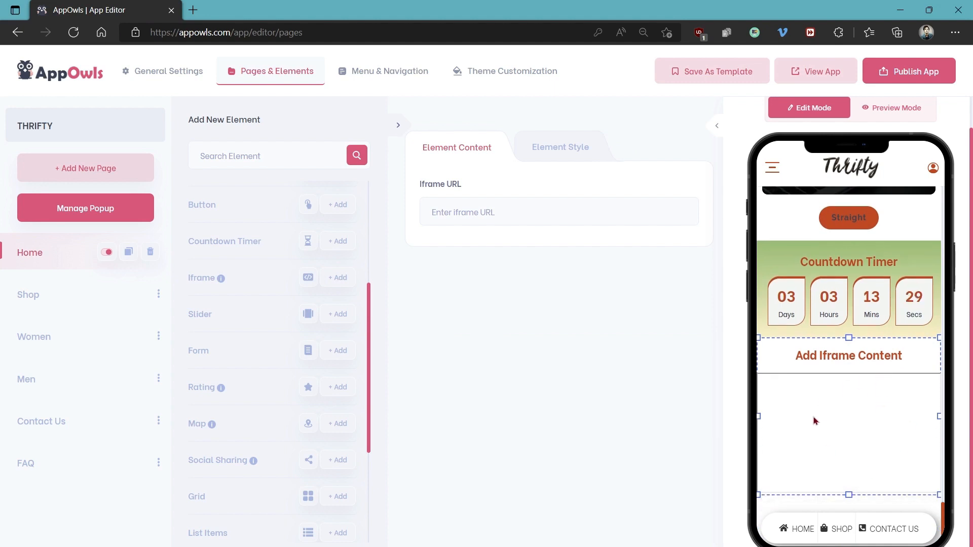
pyautogui.click(458, 211)
# Add a Slider element to the Home page and replace its first slide's heading with SLIDER
pyautogui.click(335, 318)
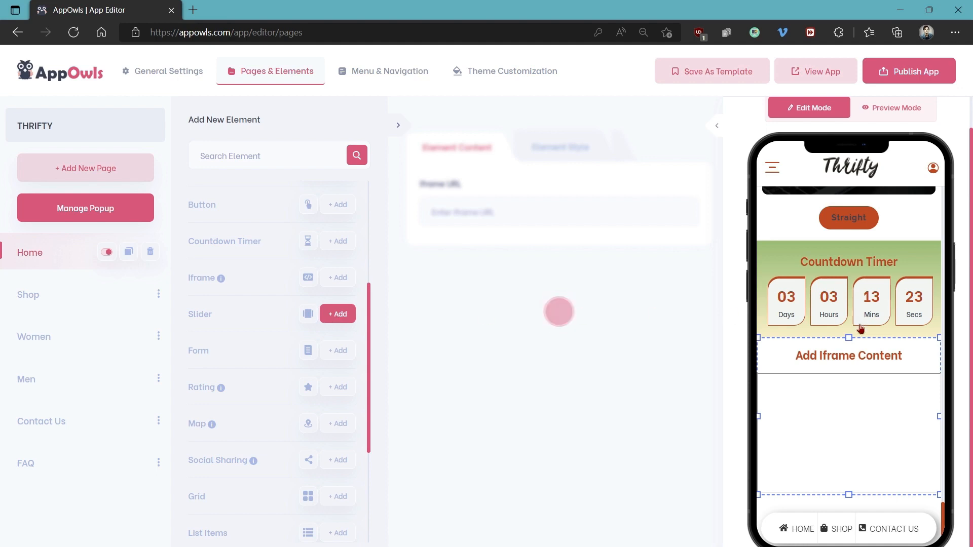
pyautogui.scroll(-7, 852, 371)
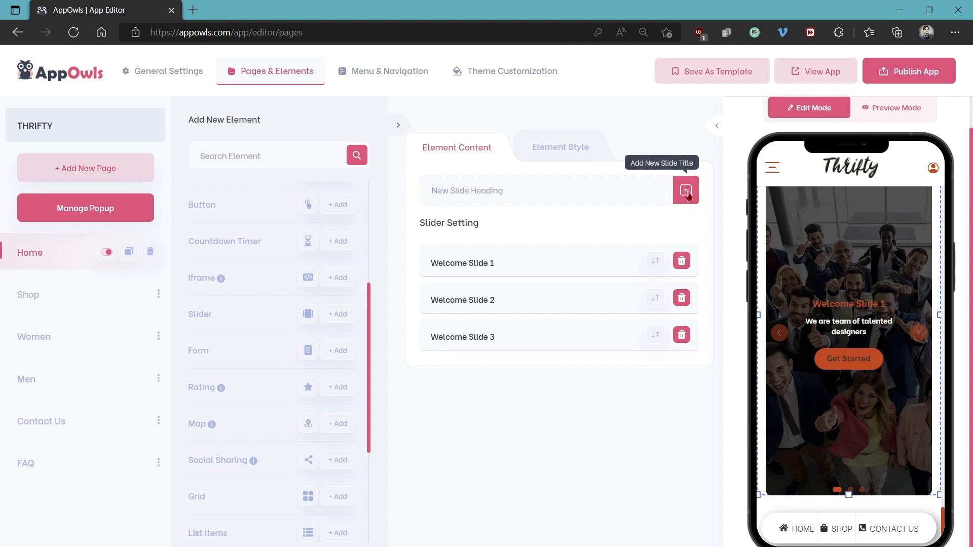
pyautogui.click(835, 308)
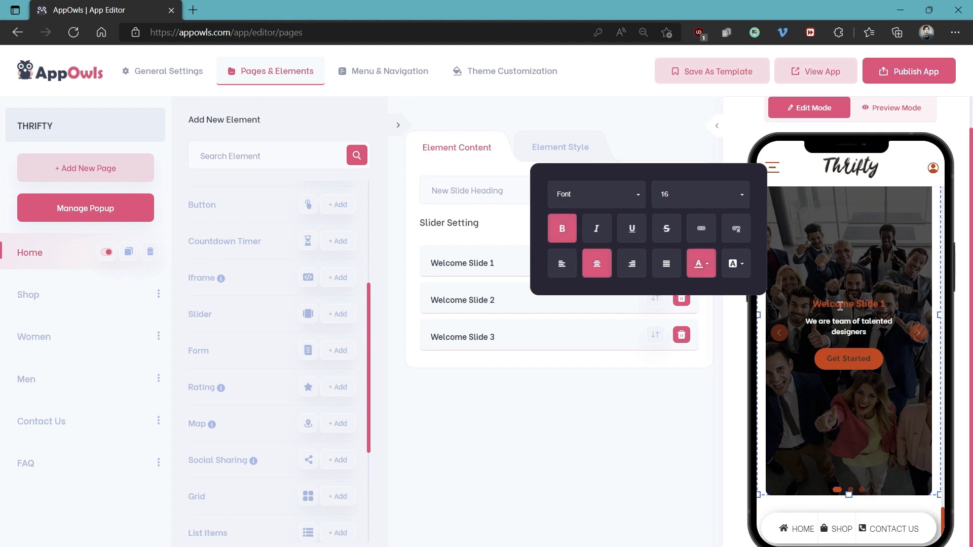
pyautogui.moveTo(887, 304); pyautogui.dragTo(808, 307)
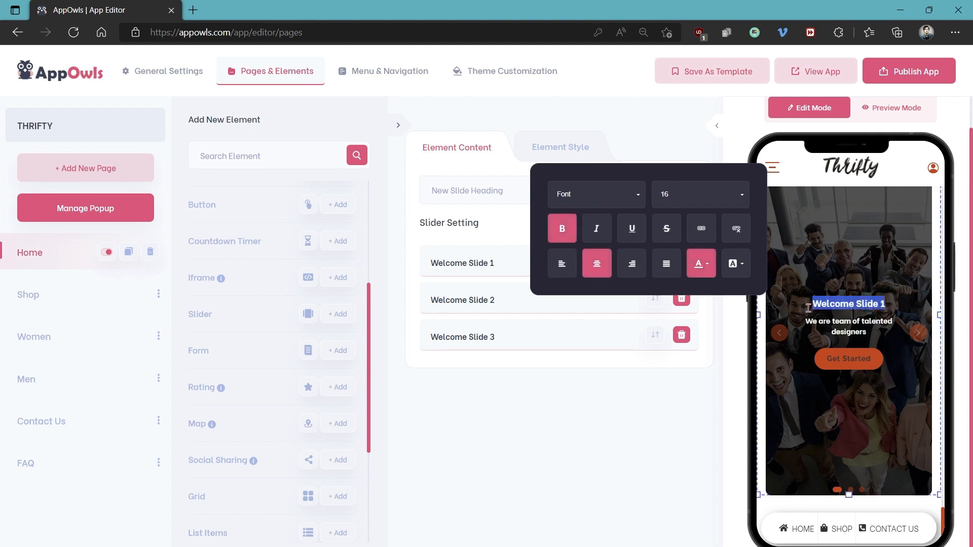
pyautogui.write('SLIDER')
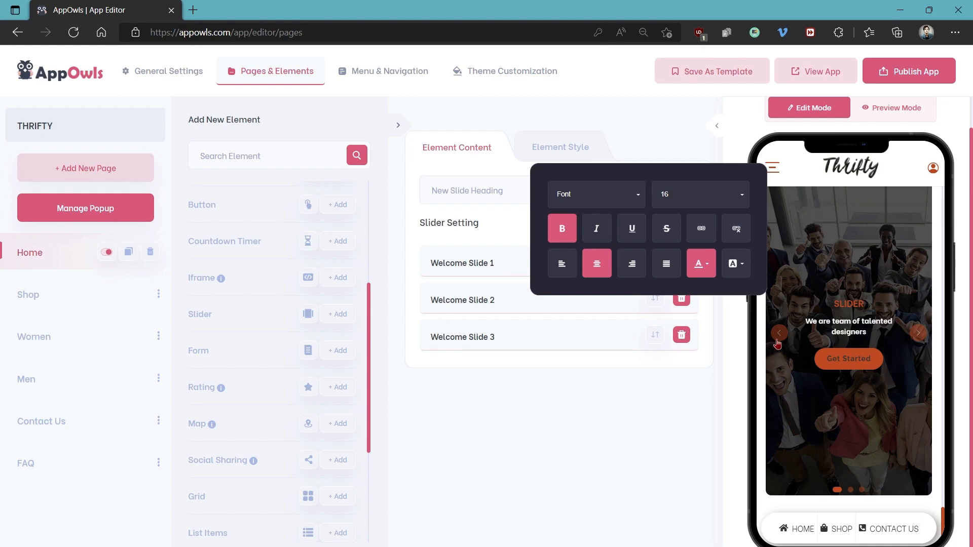
# Set the new slider's indicator type to Right Bottom and its controller type to Hide
pyautogui.click(562, 151)
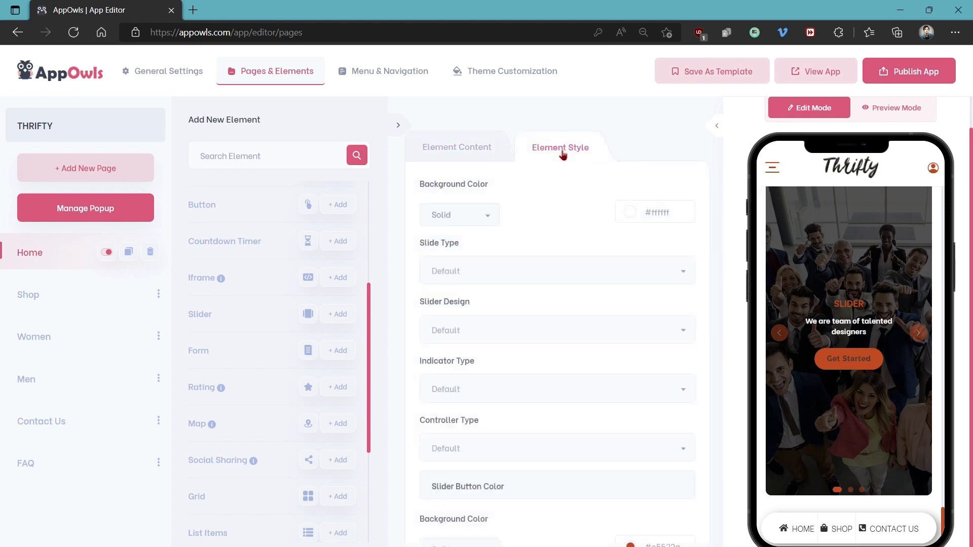
pyautogui.click(475, 217)
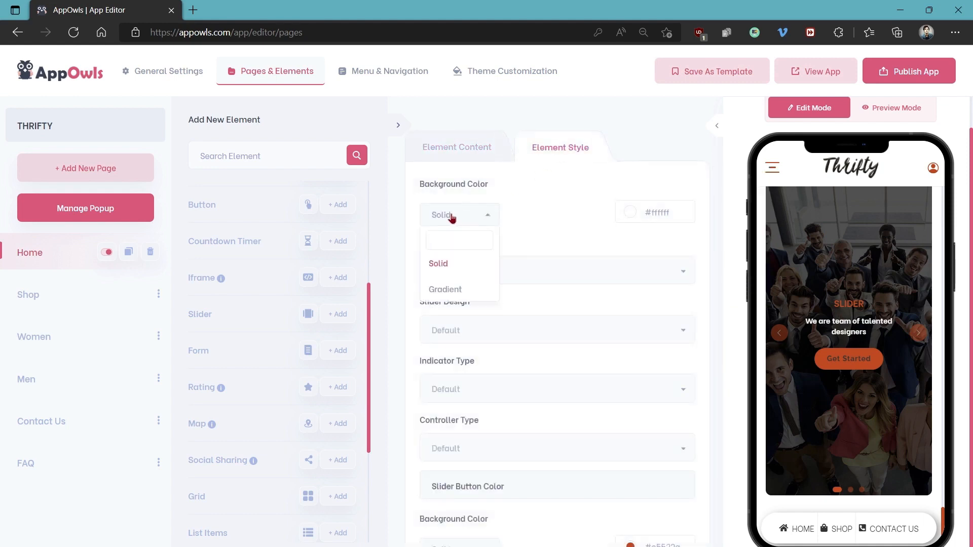
pyautogui.click(456, 220)
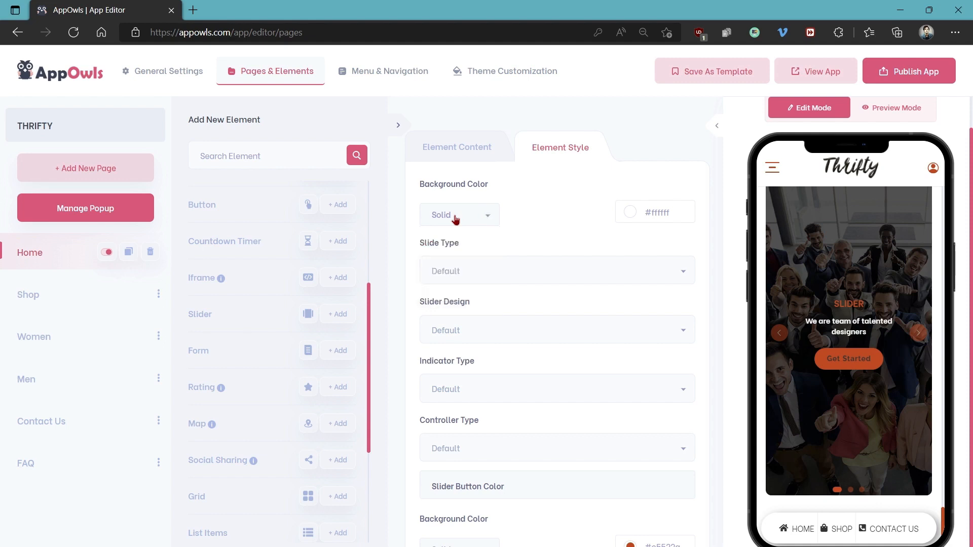
pyautogui.scroll(-2, 460, 245)
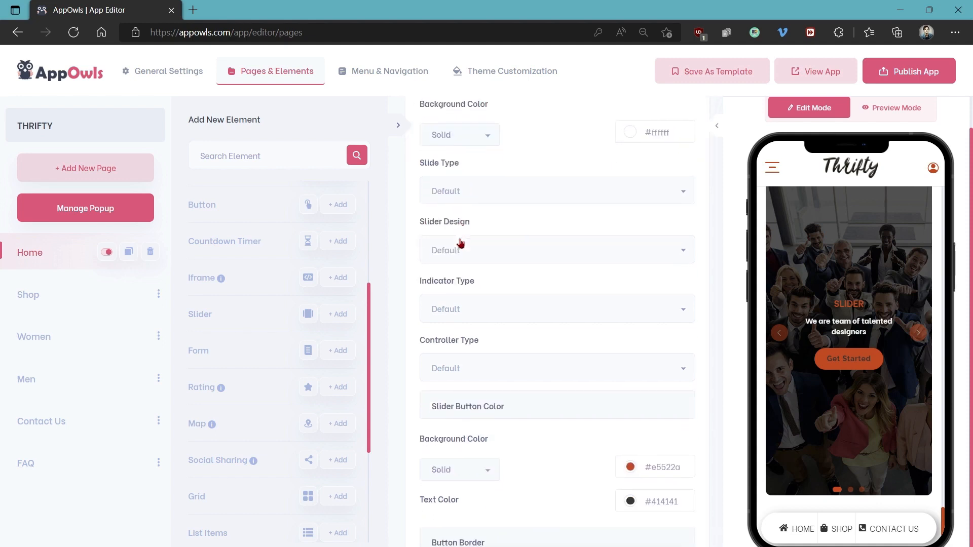
pyautogui.click(447, 311)
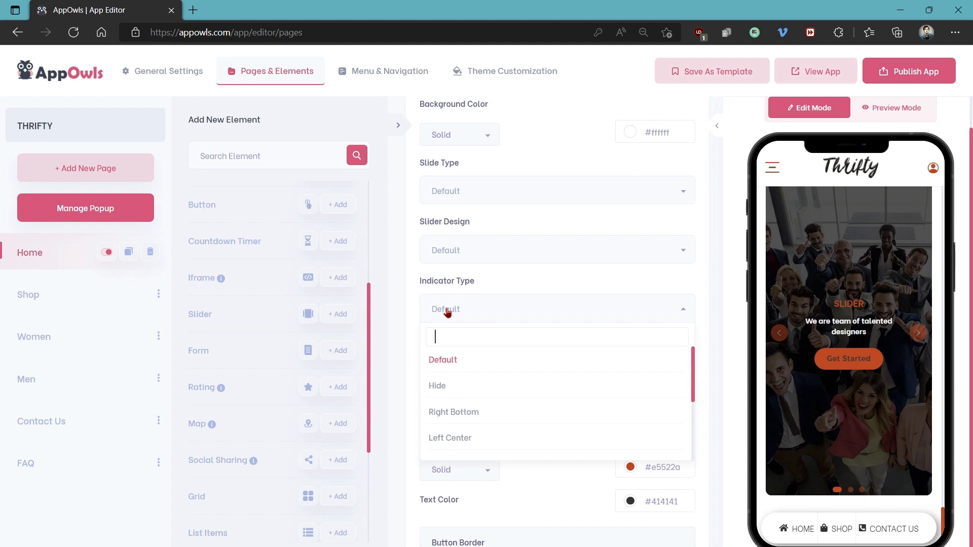
pyautogui.click(456, 412)
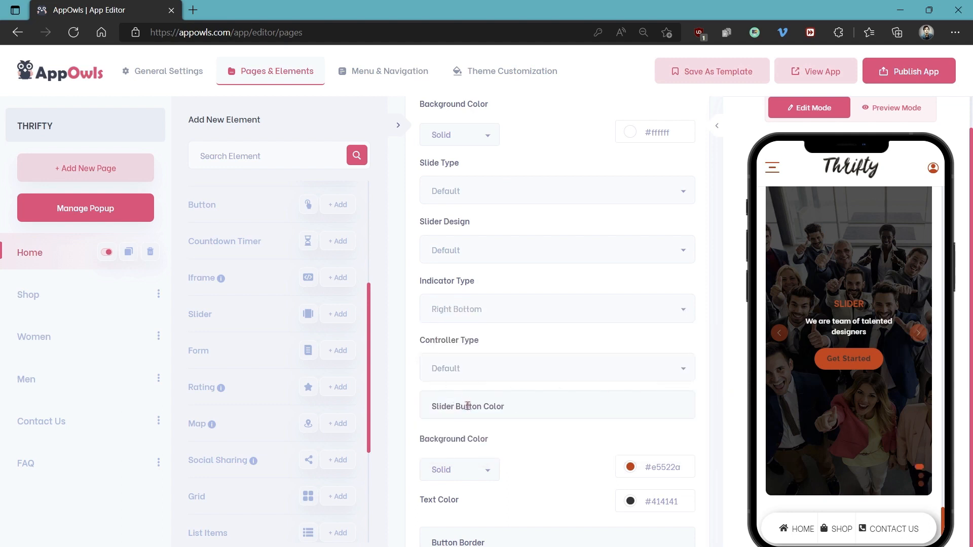
pyautogui.click(467, 368)
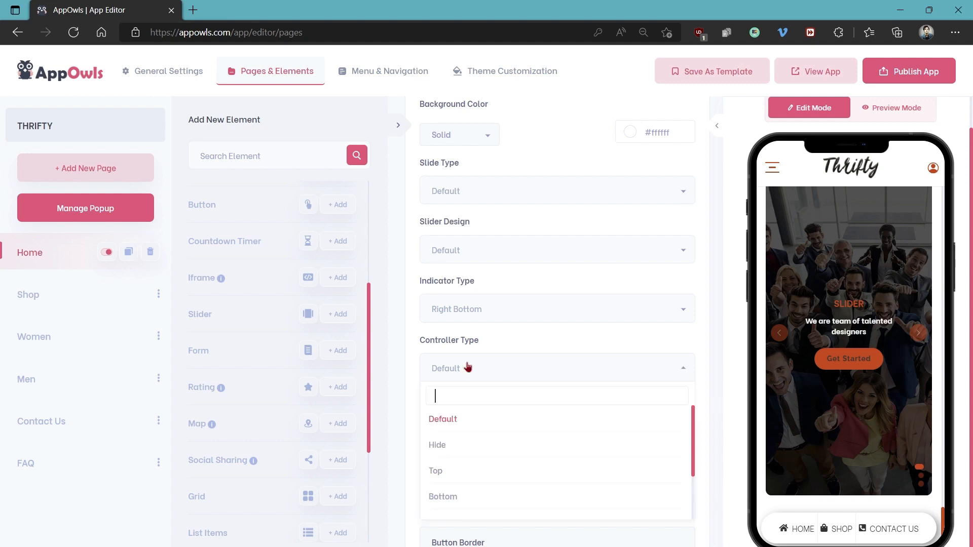
pyautogui.click(456, 445)
pyautogui.scroll(-3, 454, 443)
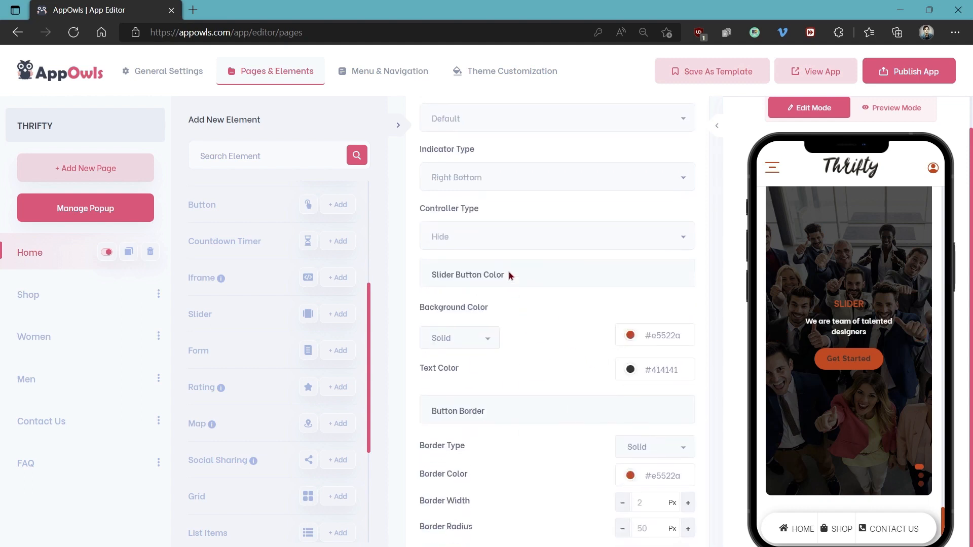
# Set the slider's controller type to Bottom and add a Form element below the slider
pyautogui.click(499, 248)
pyautogui.click(490, 367)
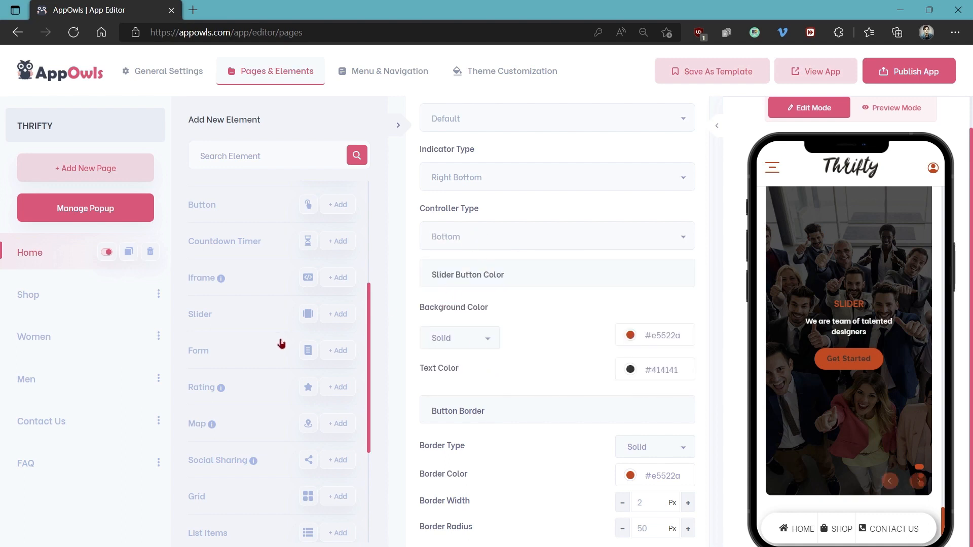
pyautogui.scroll(-1, 283, 344)
pyautogui.click(340, 298)
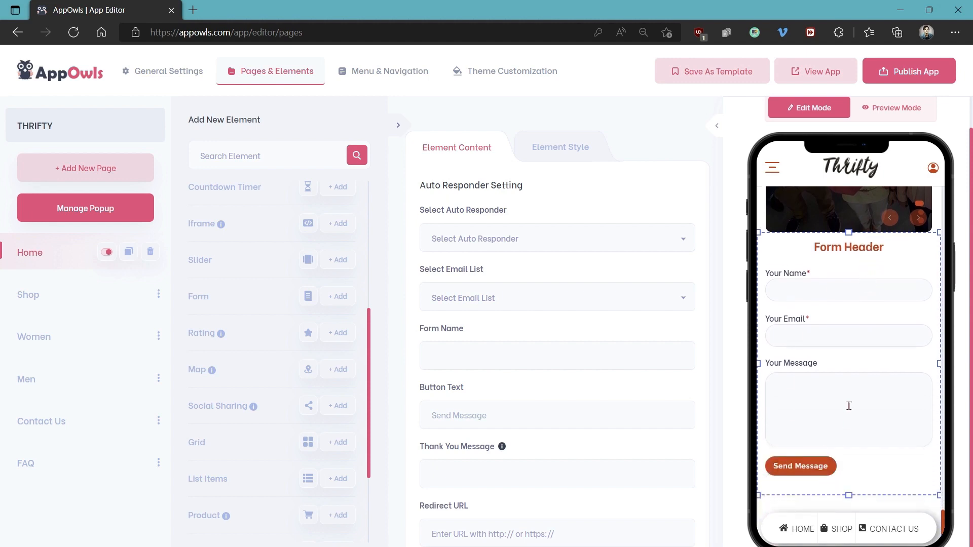
# Check the form's auto responder choices and change its button text to SUBMIT
pyautogui.click(465, 239)
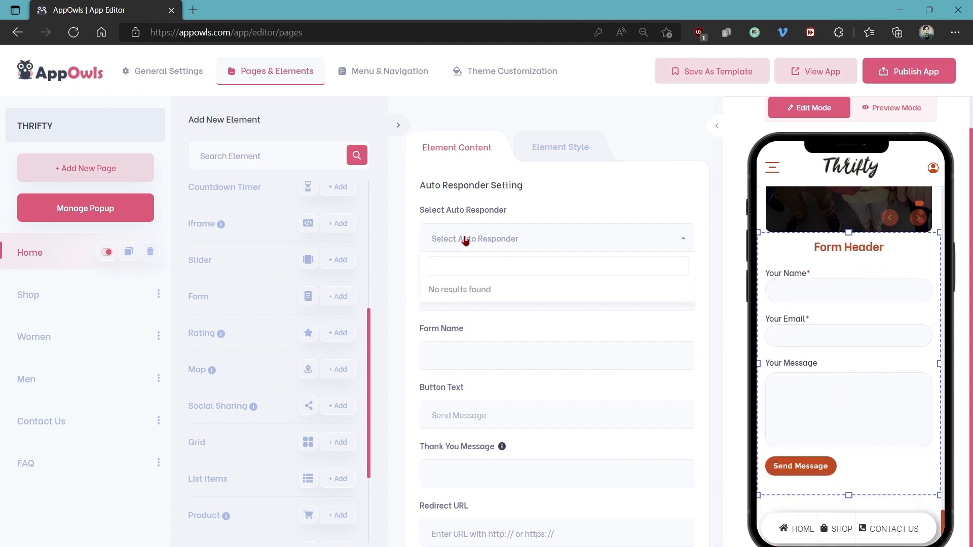
pyautogui.click(483, 242)
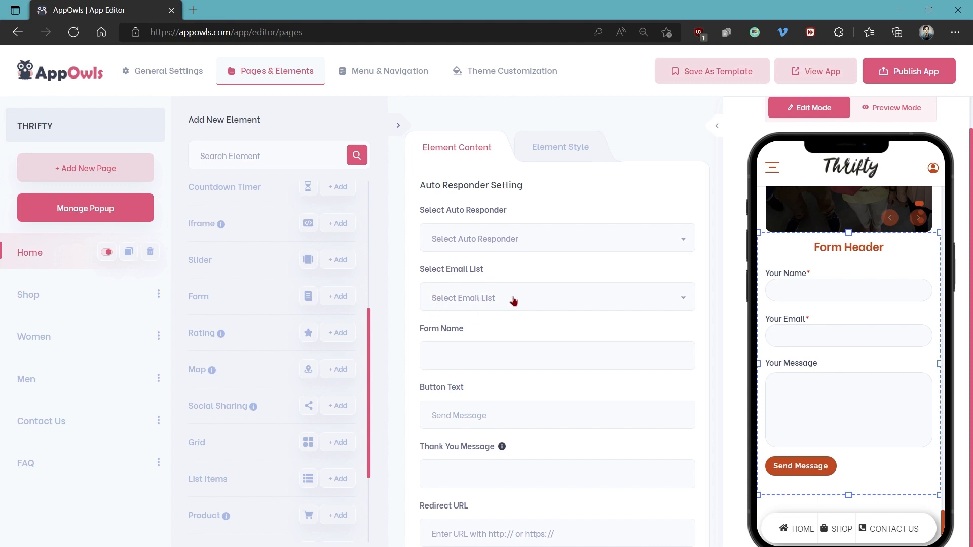
pyautogui.click(560, 346)
pyautogui.scroll(-2, 513, 323)
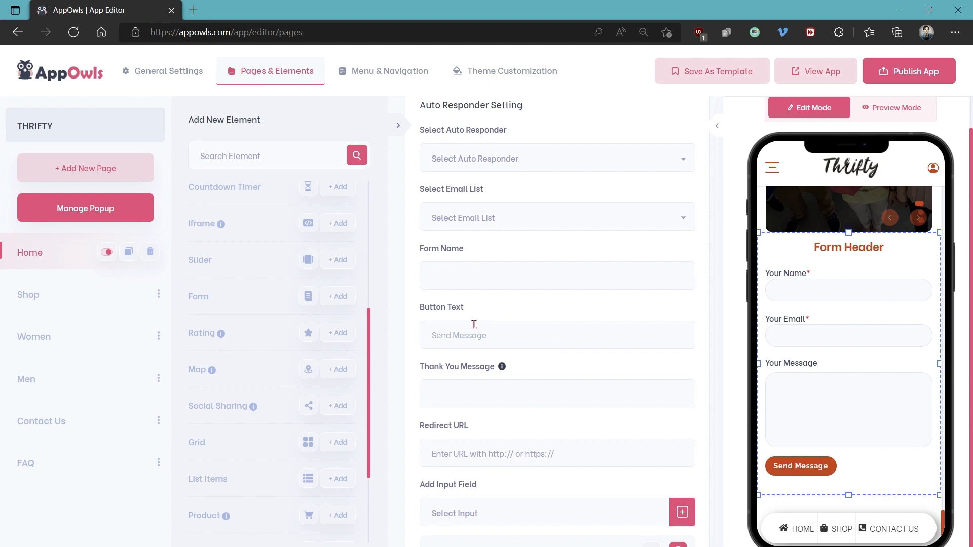
pyautogui.scroll(-2, 510, 300)
pyautogui.moveTo(502, 288)
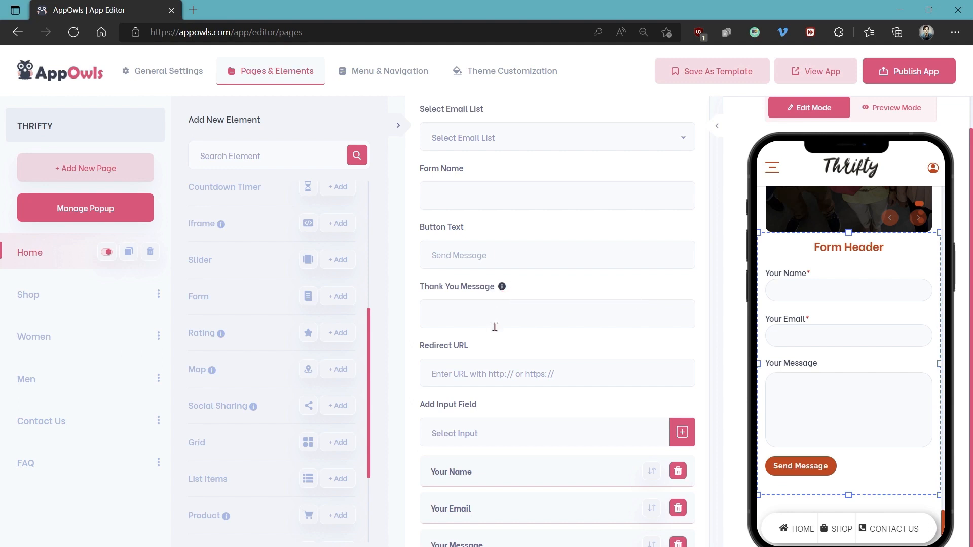
pyautogui.scroll(-1, 496, 334)
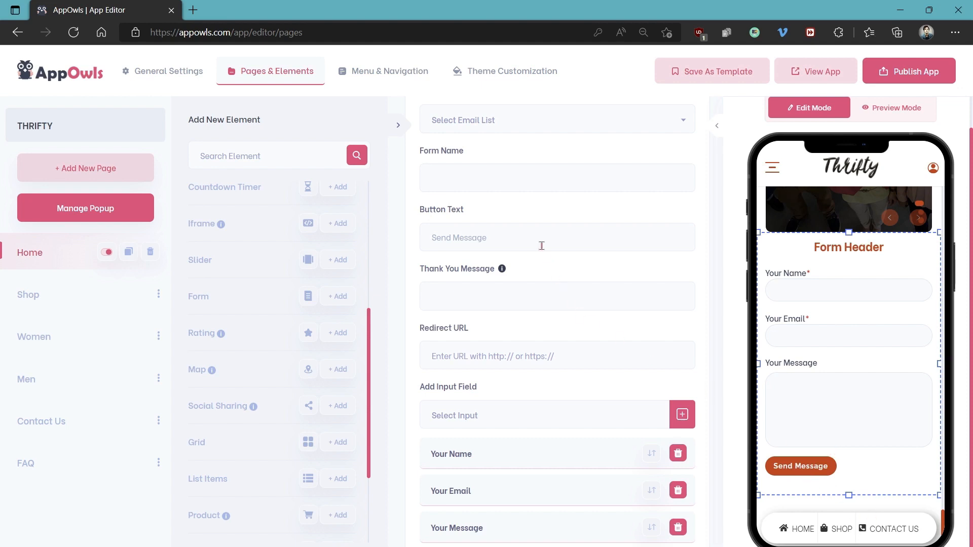
pyautogui.moveTo(534, 237); pyautogui.dragTo(371, 234)
pyautogui.write('SUBMIT')
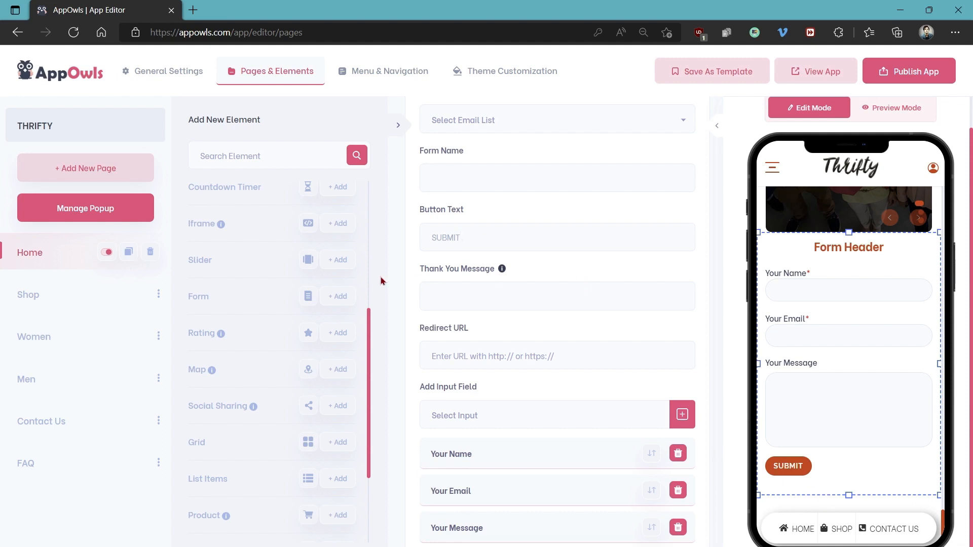
# Add a Rating element and a Map element below the form on the Home page
pyautogui.click(332, 333)
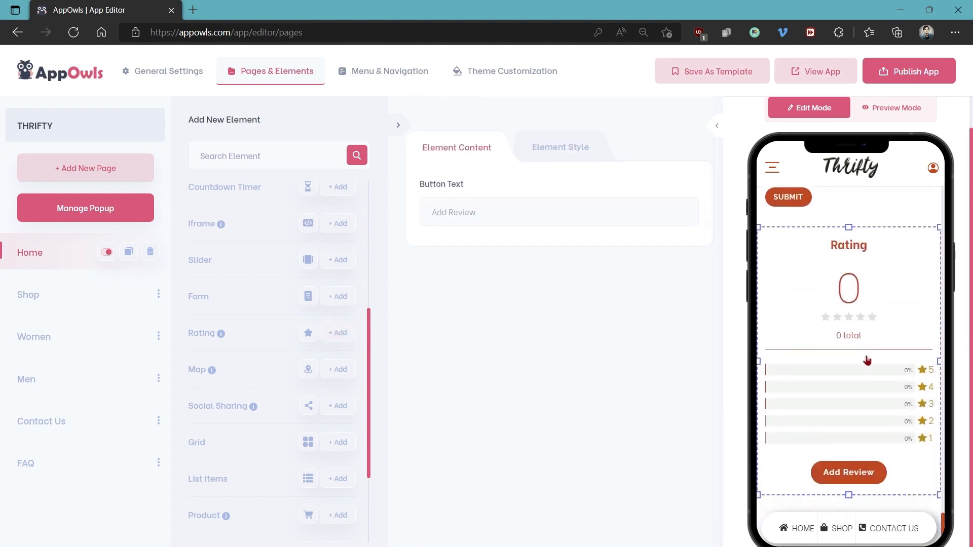
pyautogui.click(338, 371)
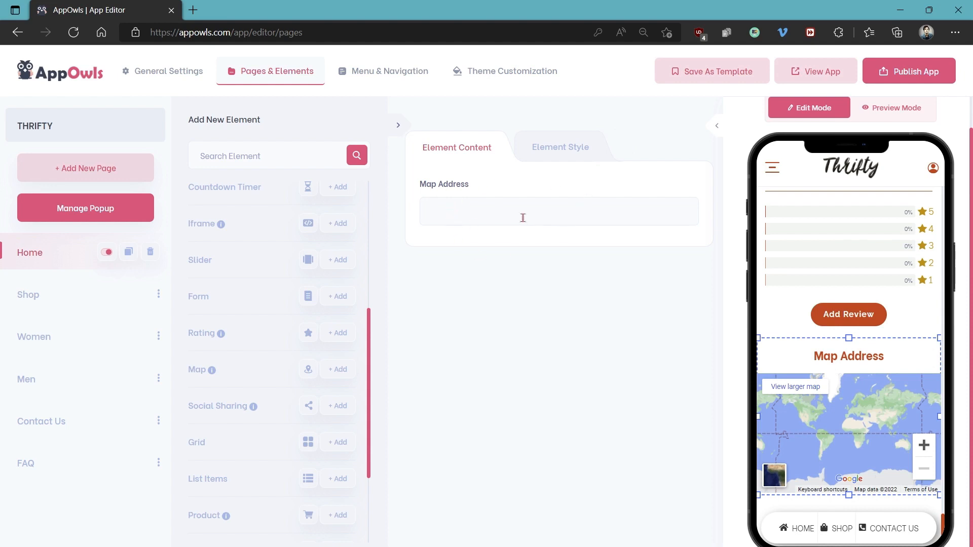
# Add a Social Sharing element below the map and expand its Facebook link settings
pyautogui.click(338, 407)
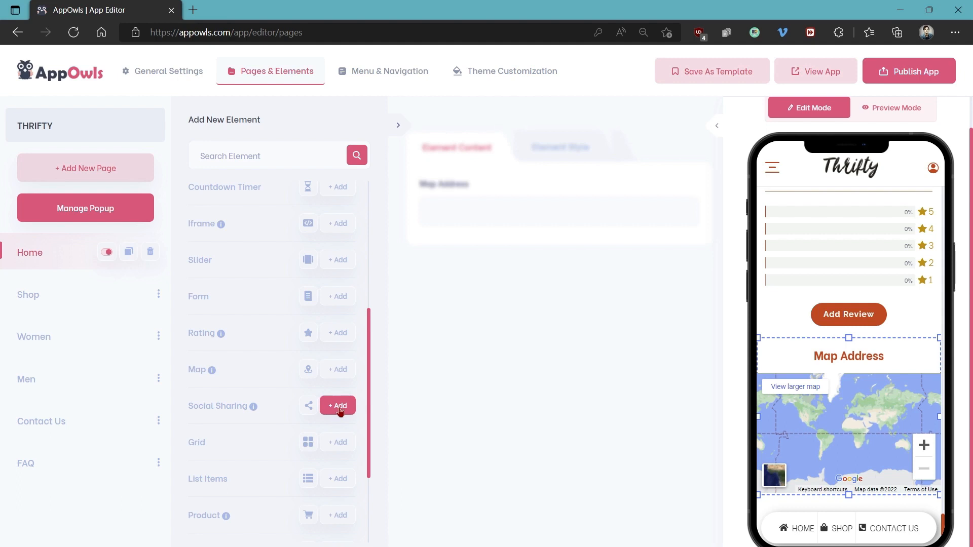
pyautogui.click(338, 406)
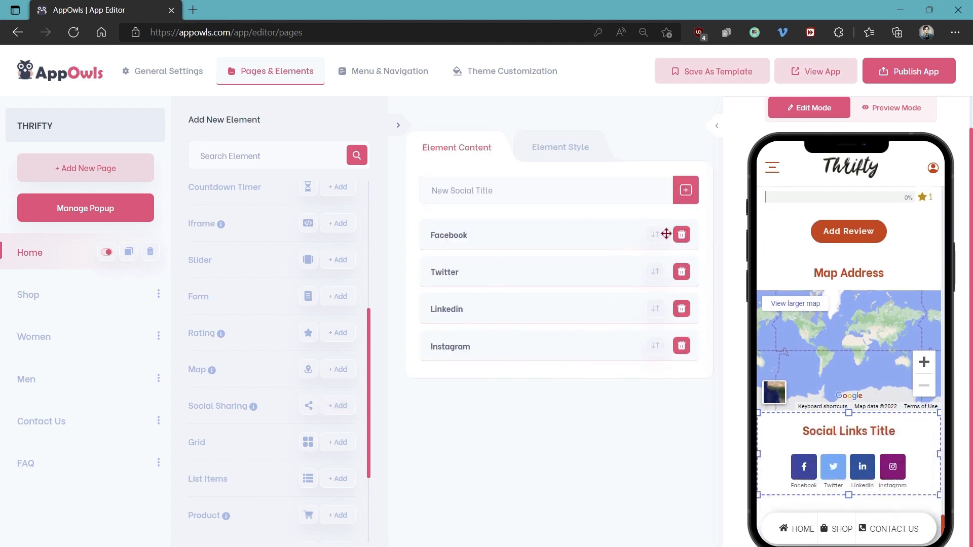
pyautogui.click(538, 246)
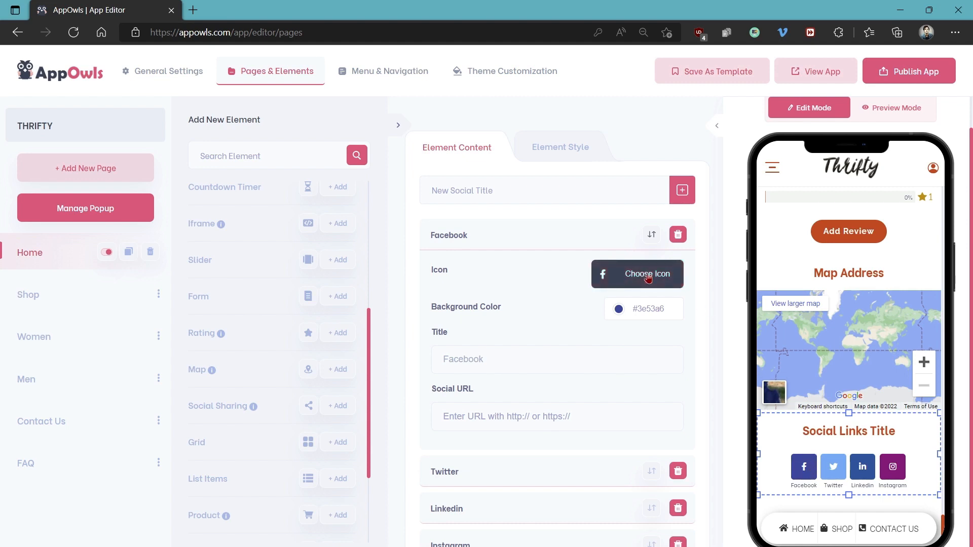
# Add a Grid element with a grid height of 60 px and Show Grid 4 as its list per row
pyautogui.click(337, 444)
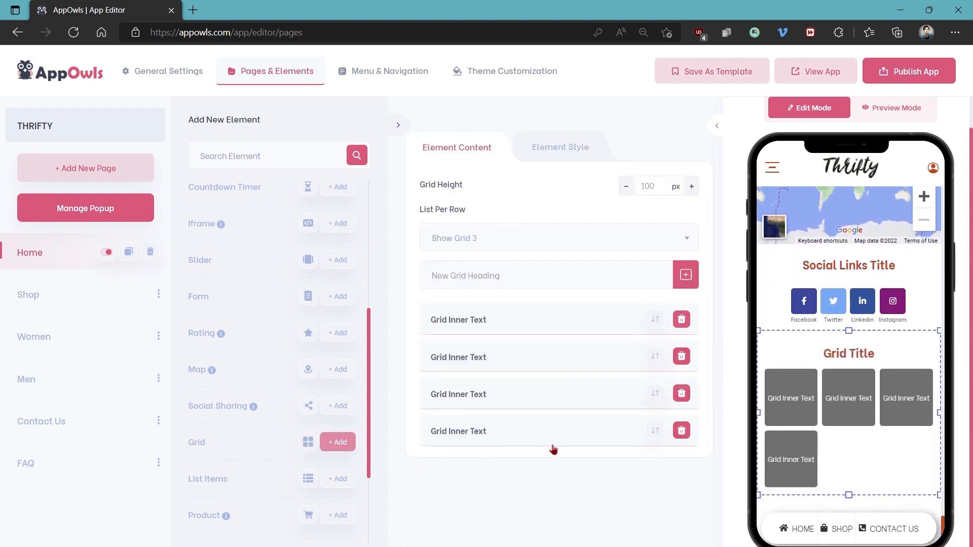
pyautogui.doubleClick(643, 185)
pyautogui.write('60')
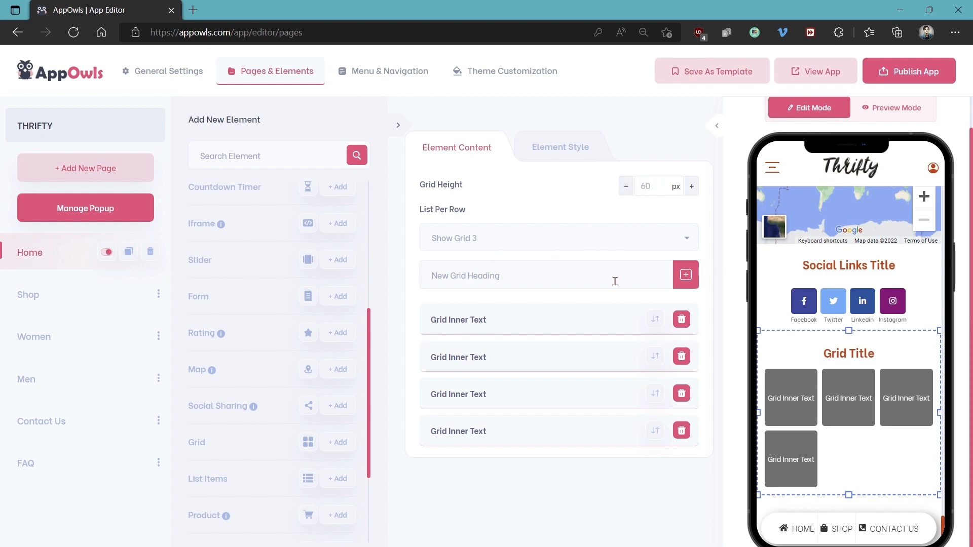
pyautogui.click(588, 239)
pyautogui.click(509, 364)
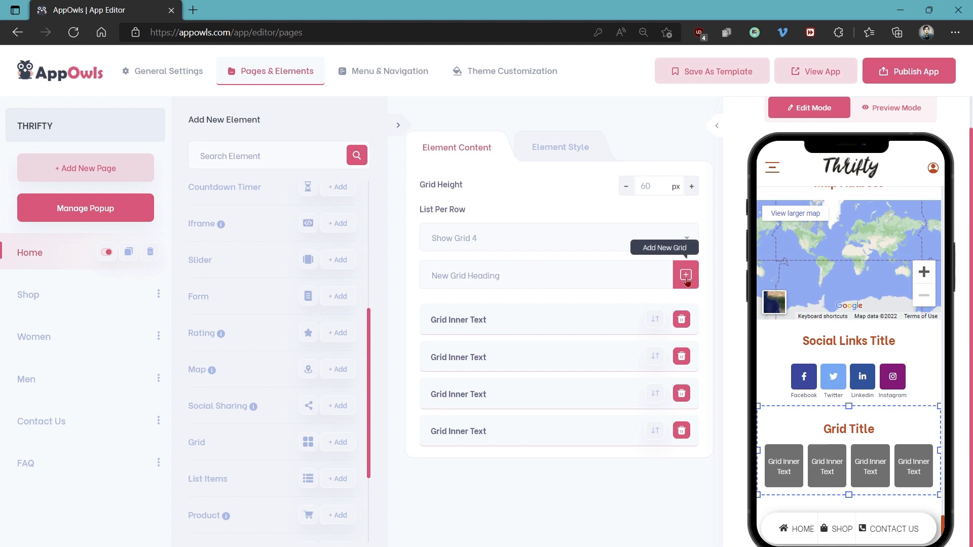
# Add a List Items element and a Product element below the grid
pyautogui.scroll(-2, 304, 371)
pyautogui.click(338, 372)
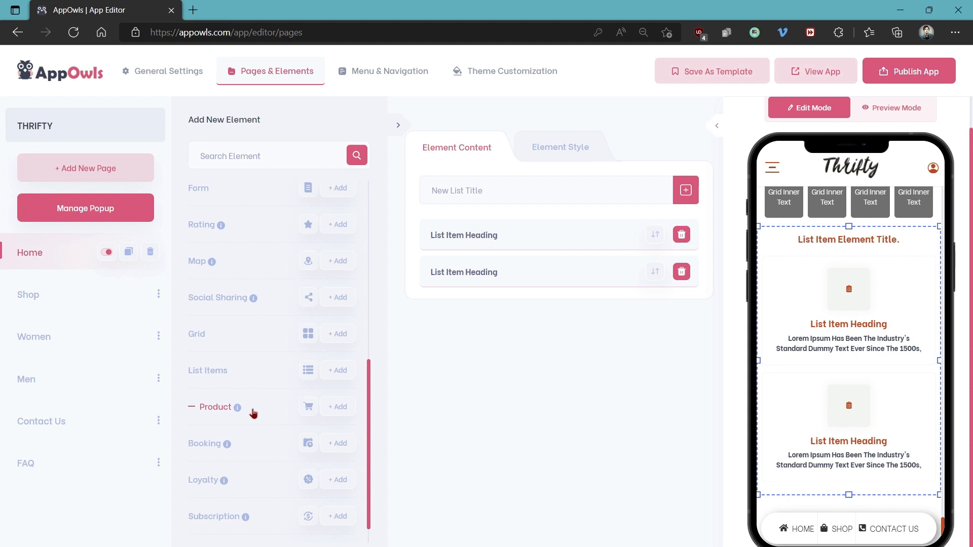
pyautogui.click(329, 408)
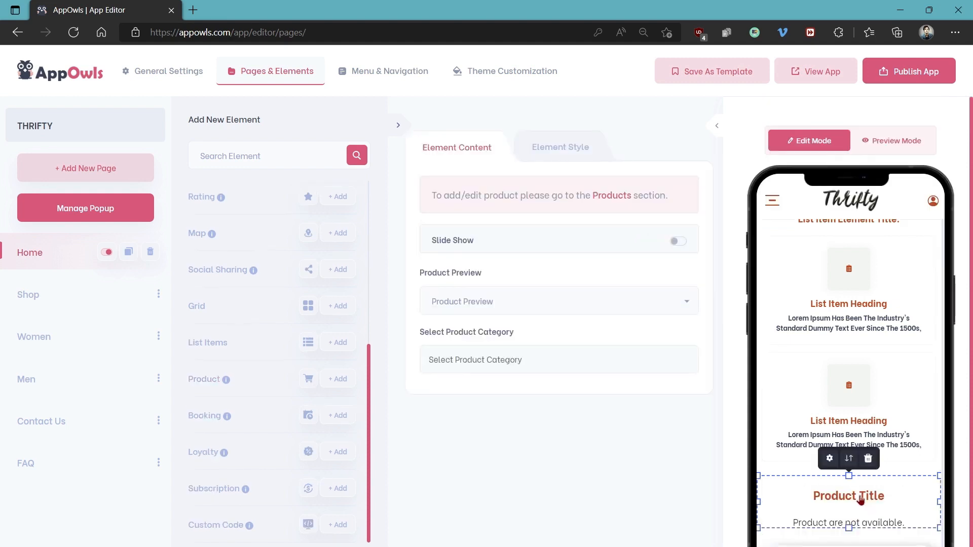
# Set the Product element's category to SHIRTS and check the product in the phone preview
pyautogui.click(544, 357)
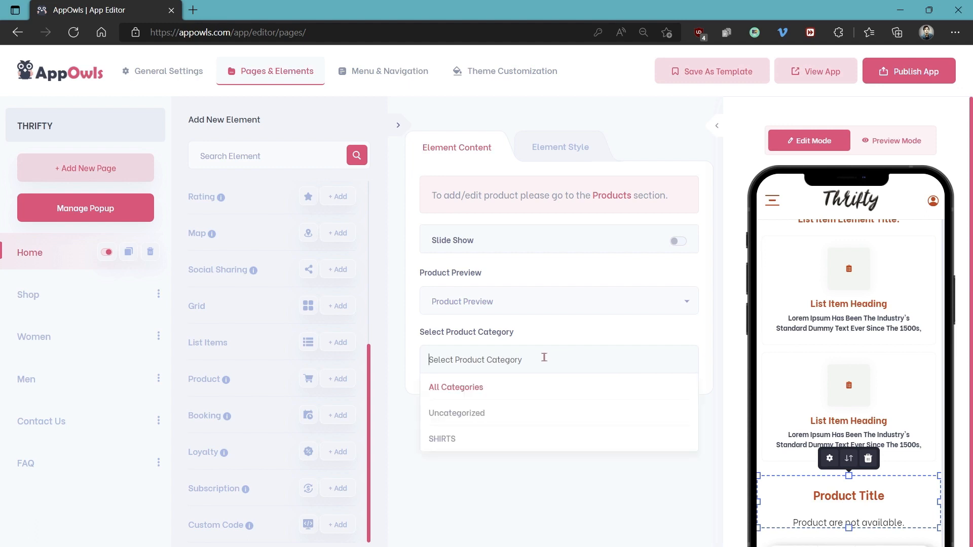
pyautogui.click(472, 436)
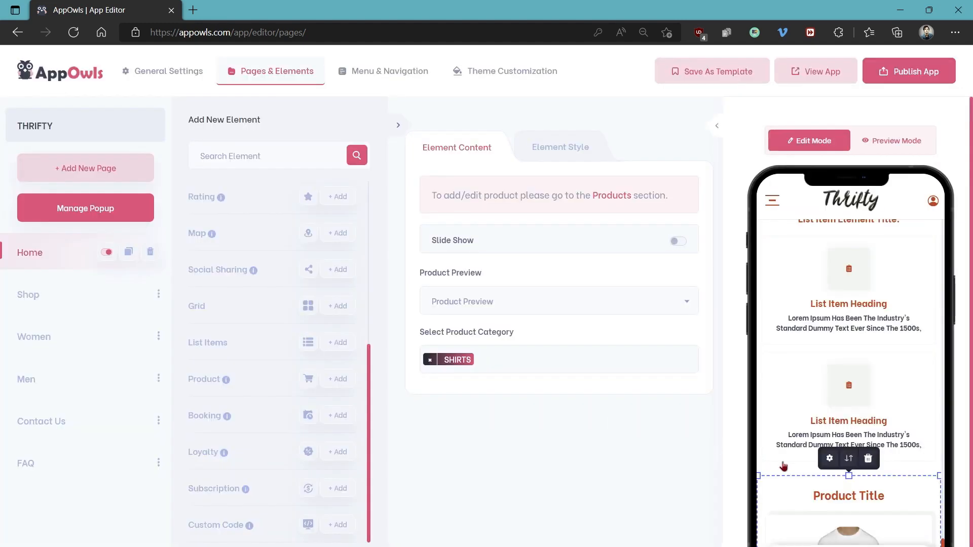
pyautogui.scroll(-3, 764, 465)
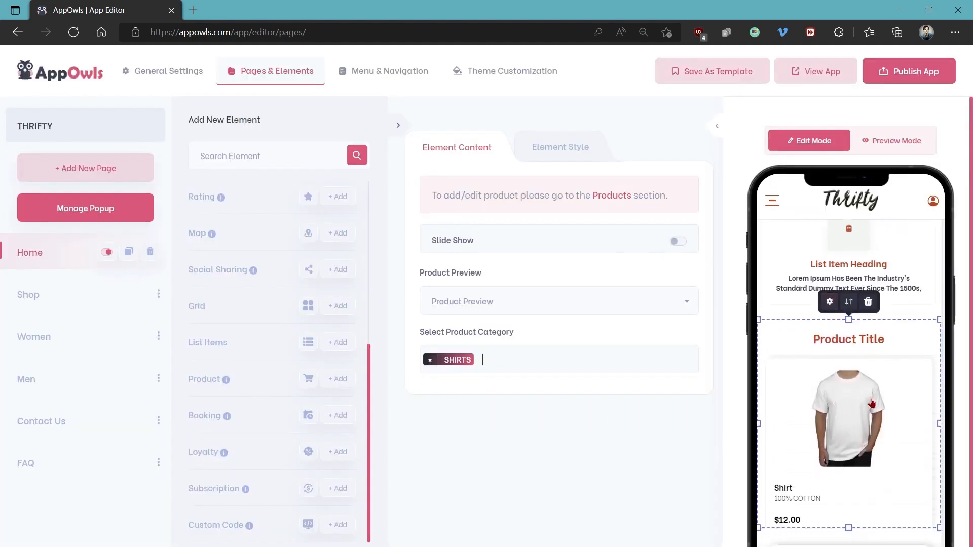
# Try the Product element's slide show and Inline Product List preview, and set its product preview to Reverse Image List
pyautogui.click(677, 243)
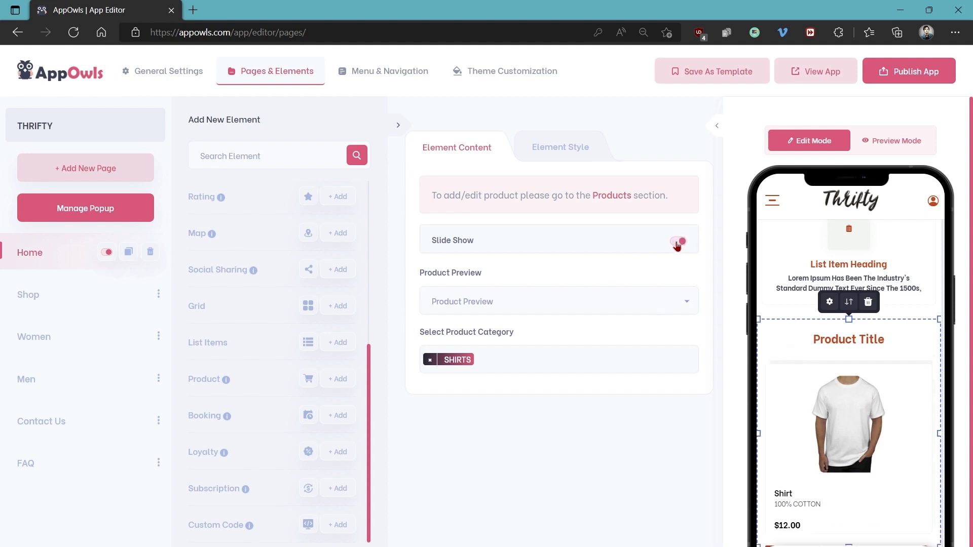
pyautogui.click(678, 242)
pyautogui.click(487, 302)
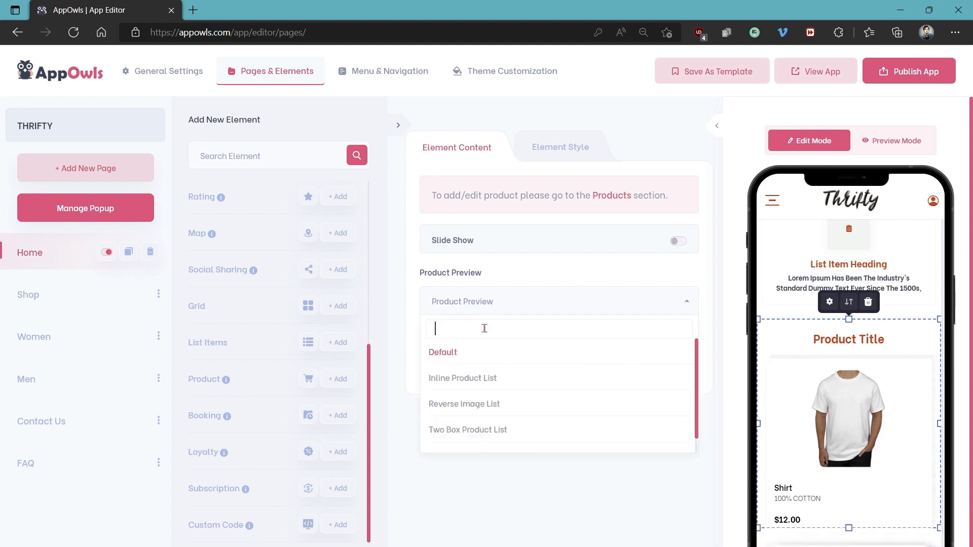
pyautogui.click(476, 384)
pyautogui.click(495, 310)
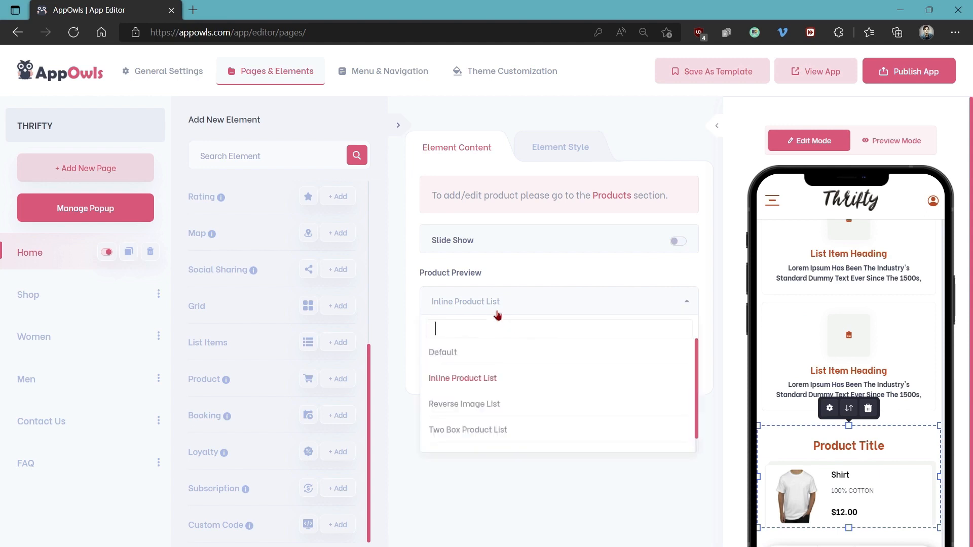
pyautogui.click(486, 404)
pyautogui.scroll(-1, 838, 422)
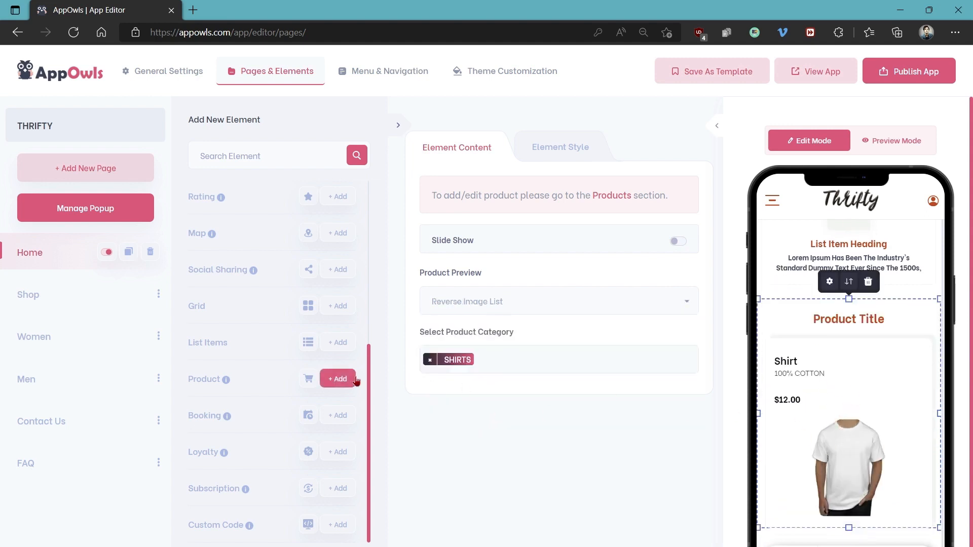
pyautogui.click(852, 318)
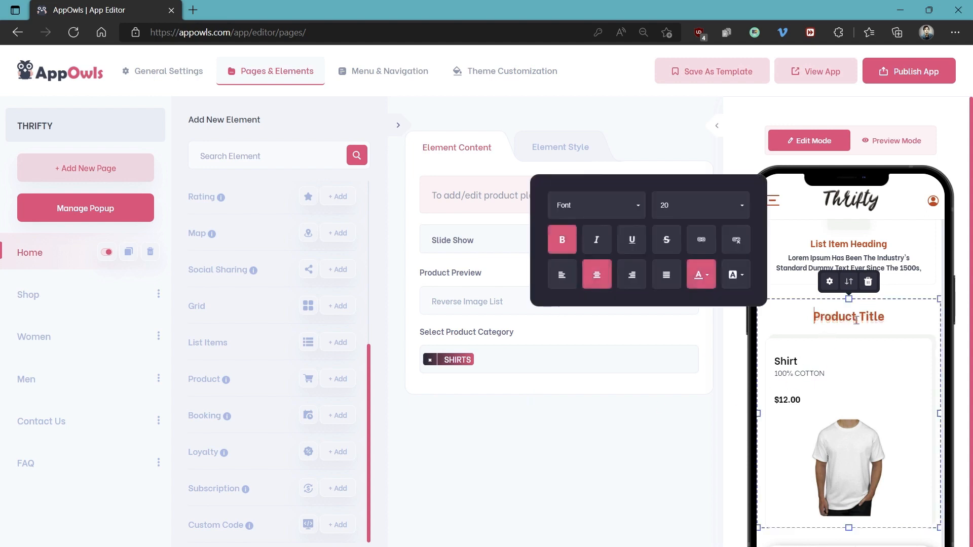
pyautogui.moveTo(894, 317); pyautogui.dragTo(785, 332)
pyautogui.click(893, 319)
pyautogui.click(604, 426)
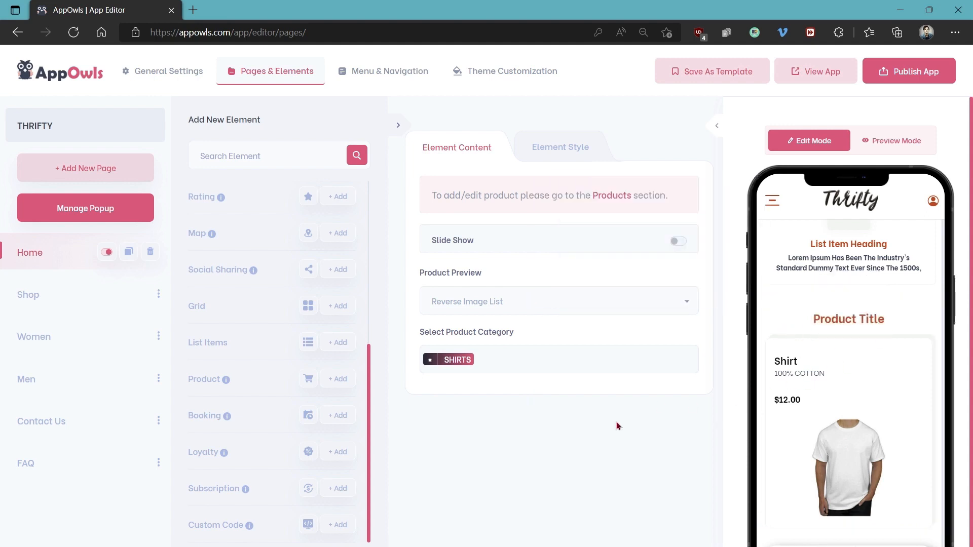
# Add a Booking element with a booking plan selected below the product and bring up its style settings
pyautogui.click(341, 415)
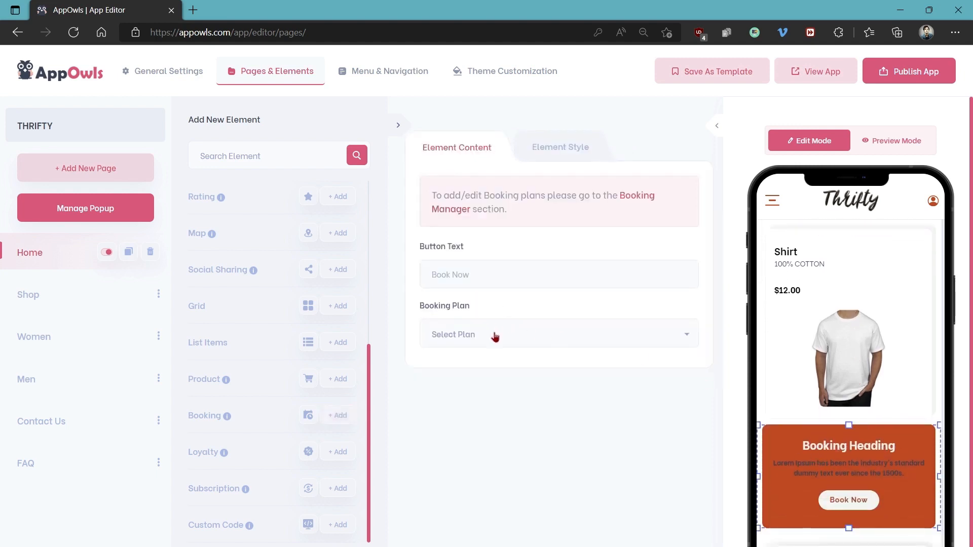
pyautogui.click(495, 334)
pyautogui.click(449, 388)
pyautogui.click(566, 147)
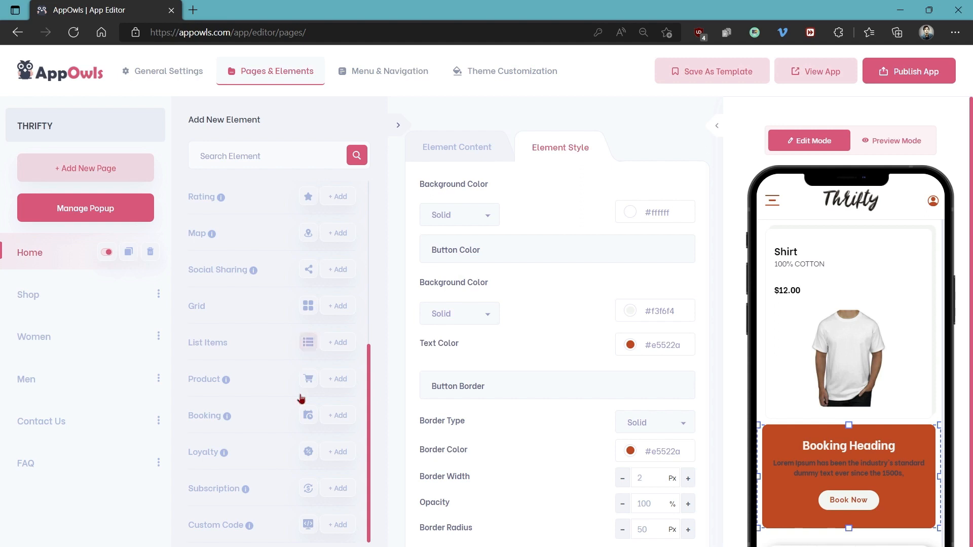
# Add a Loyalty element below the booking block and set its loyalty program to Loyalty Cards
pyautogui.click(334, 457)
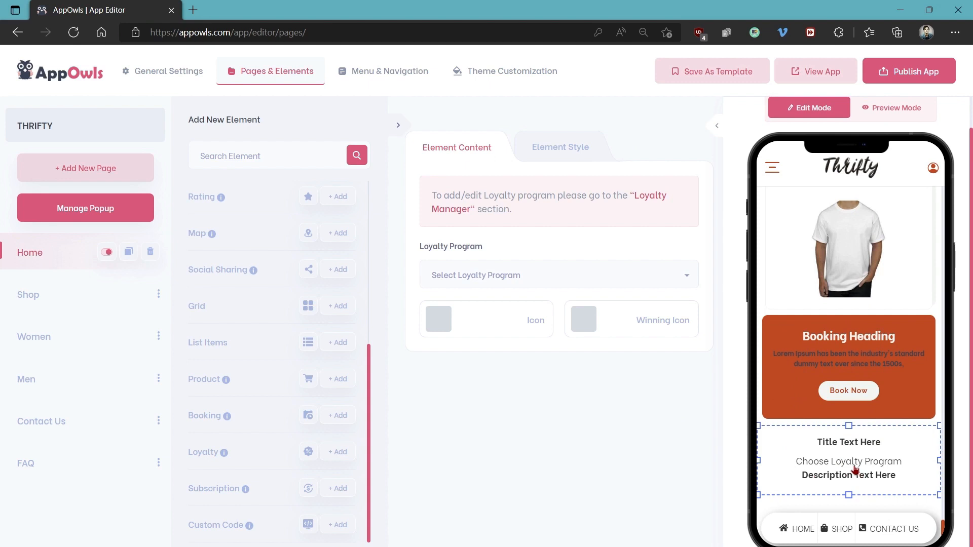
pyautogui.click(540, 278)
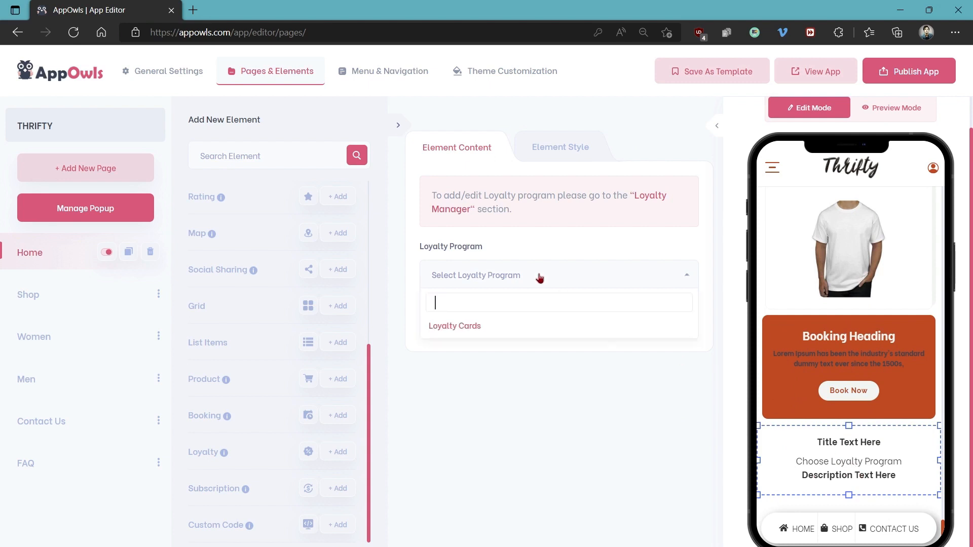
pyautogui.click(467, 327)
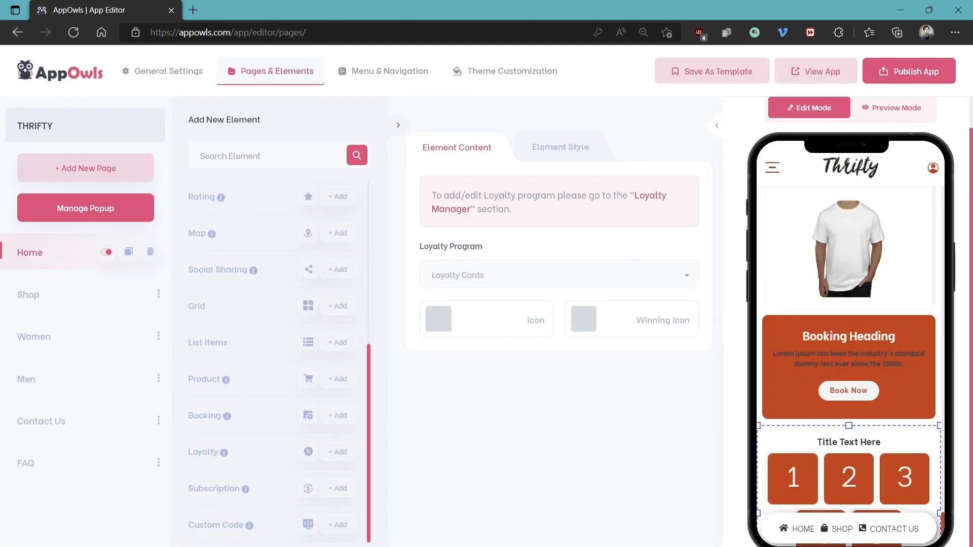
pyautogui.scroll(-2, 843, 426)
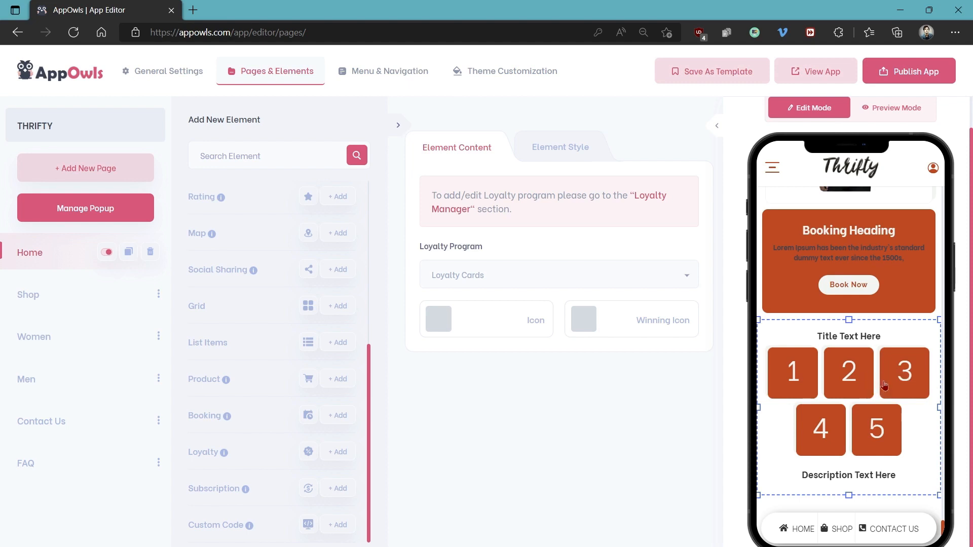
# Look at the image upload and image search options for the loyalty card's icon and winning icon
pyautogui.click(442, 325)
pyautogui.moveTo(439, 318)
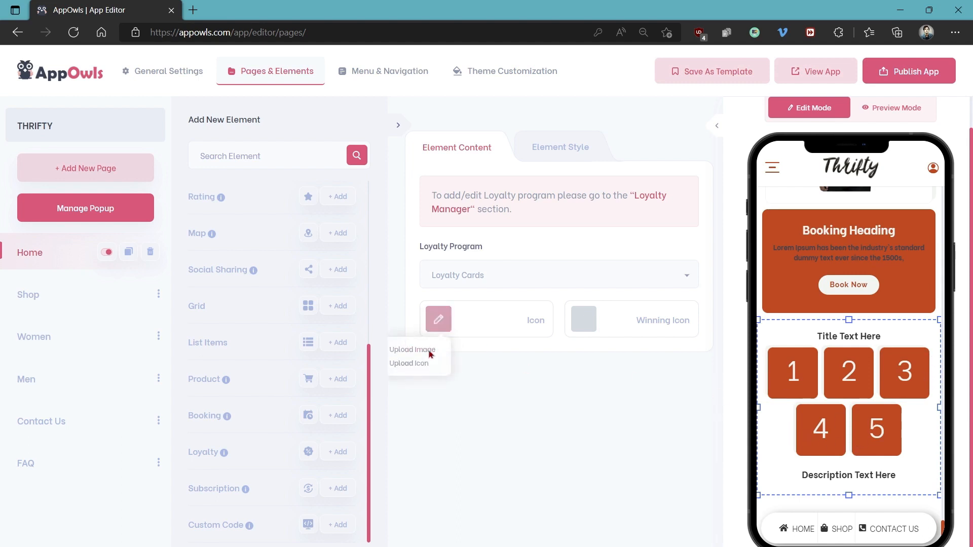
pyautogui.click(433, 351)
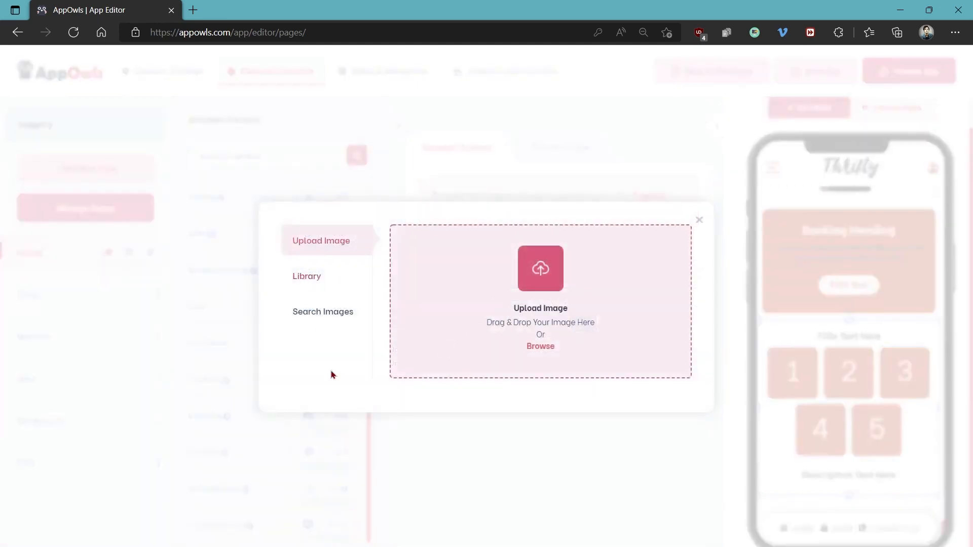
pyautogui.click(330, 312)
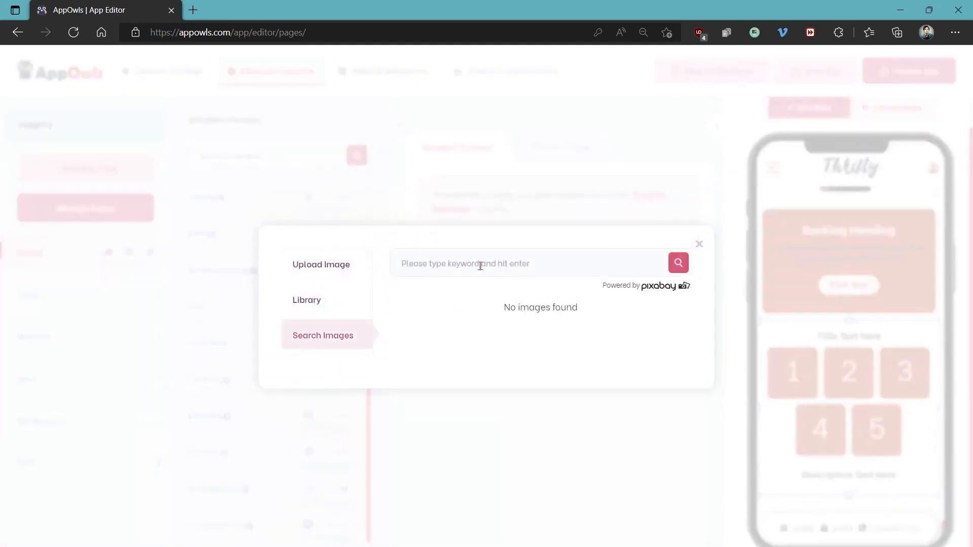
pyautogui.click(699, 247)
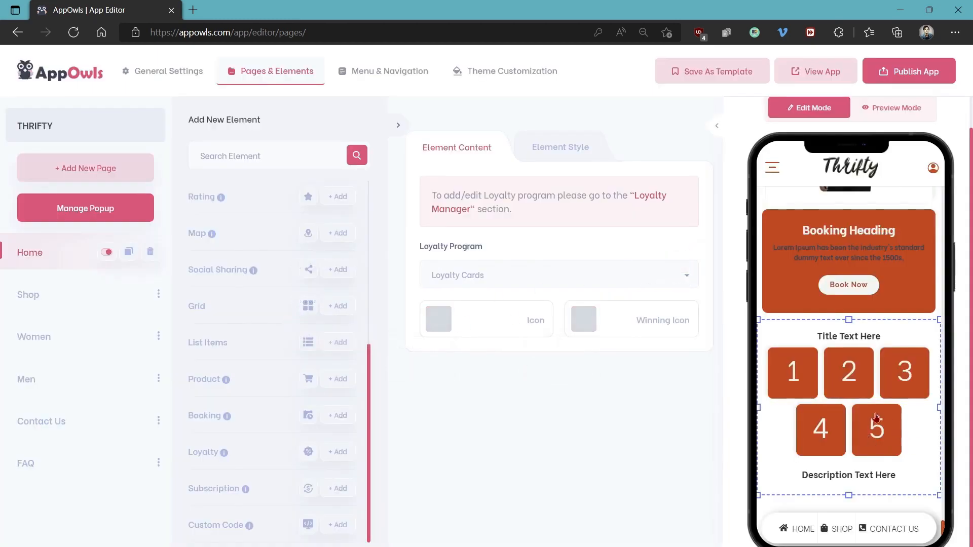
pyautogui.moveTo(585, 323)
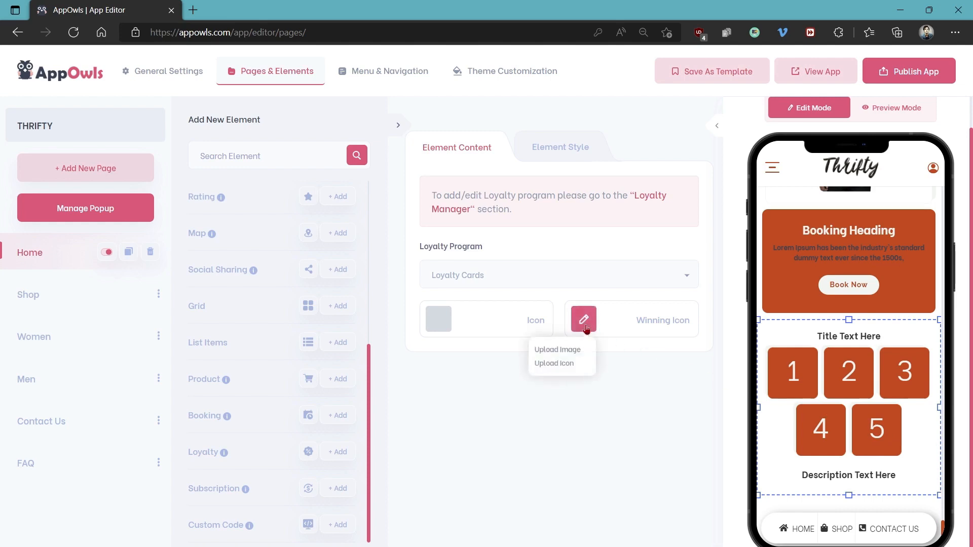
pyautogui.click(557, 350)
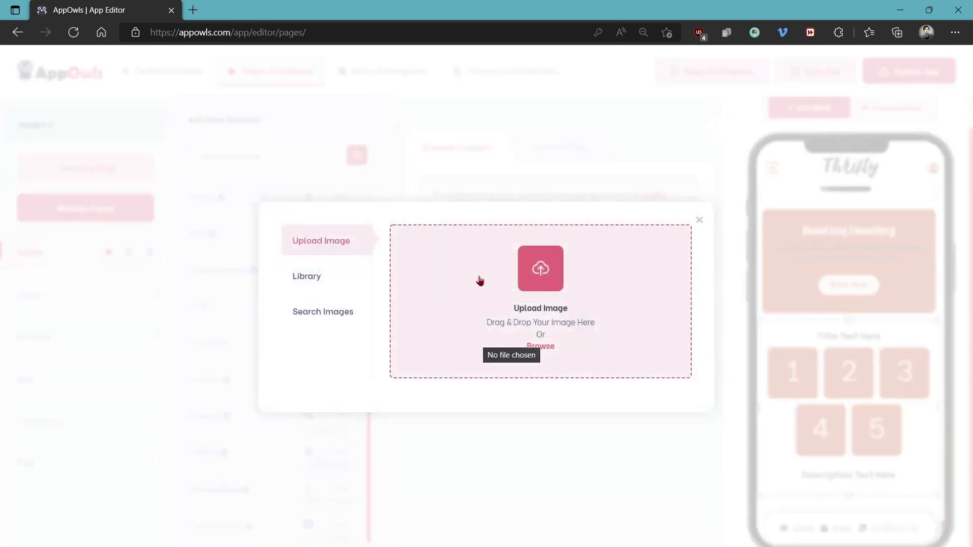
pyautogui.click(700, 222)
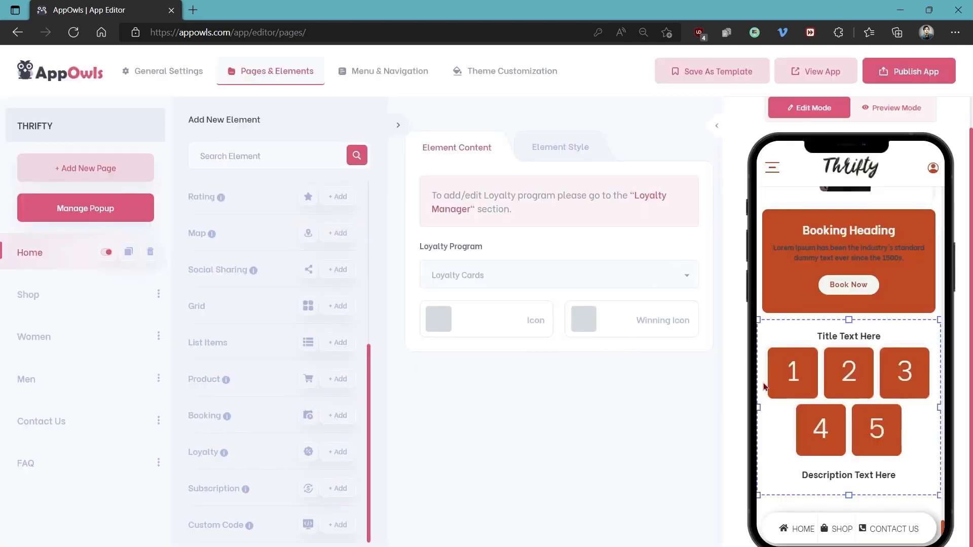
# Check the text formatting options of the loyalty title and description, and add a Custom Code element below the loyalty block
pyautogui.click(848, 337)
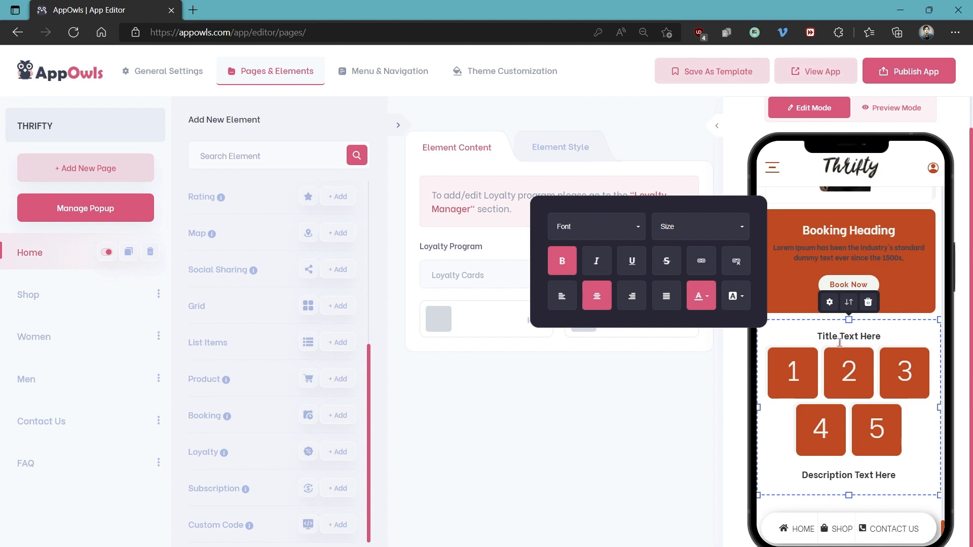
pyautogui.click(836, 479)
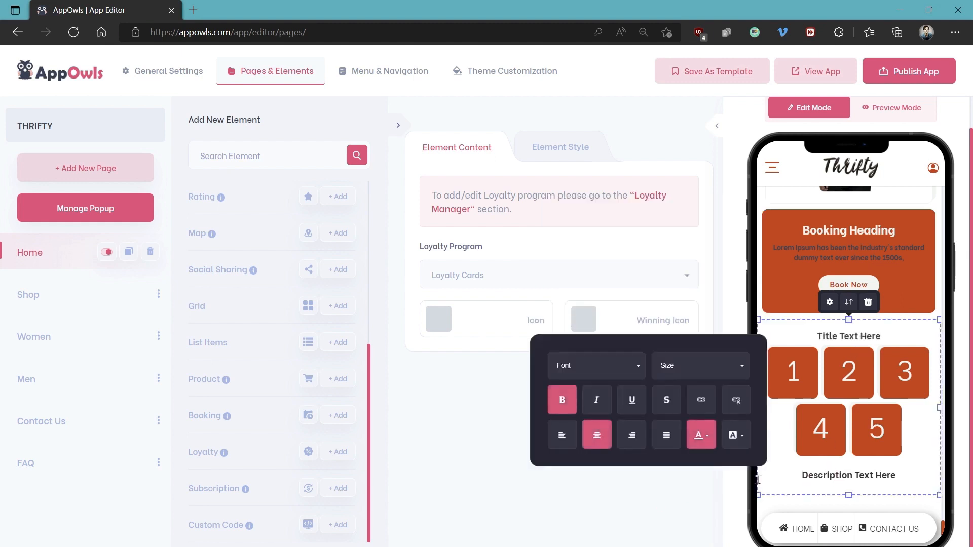
pyautogui.click(801, 516)
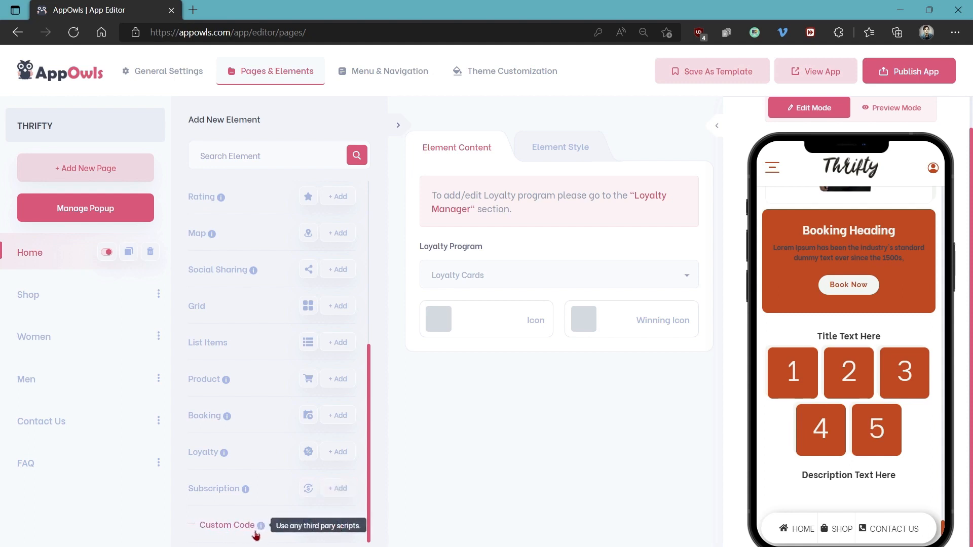
pyautogui.click(339, 530)
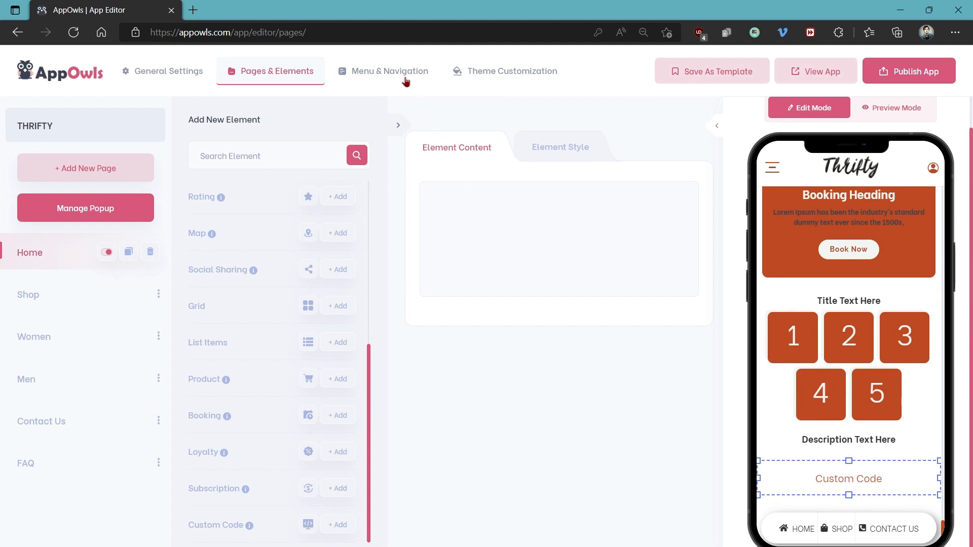
# Turn on the Profile, Share and Login items in the Main Menu, and look over the Profile Menu and Footer Menu settings
pyautogui.click(380, 73)
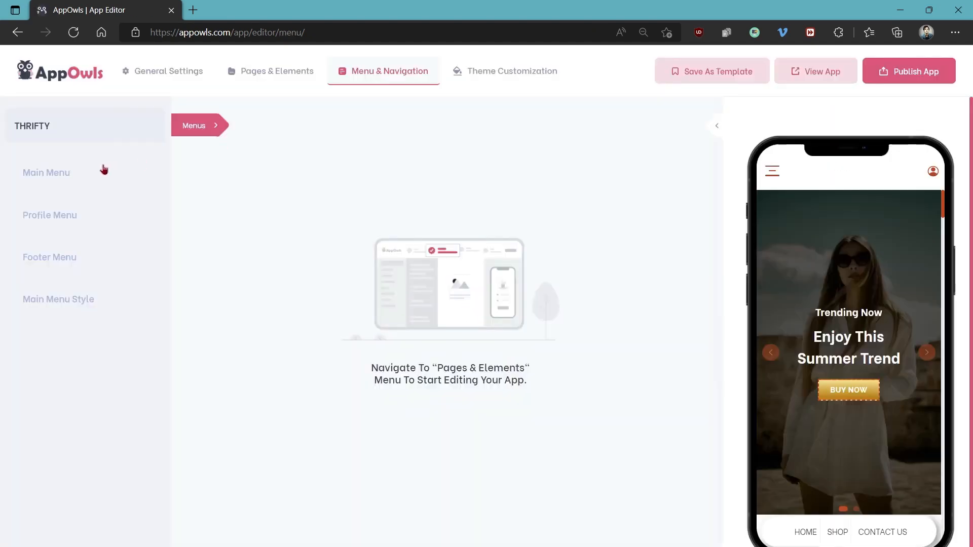
pyautogui.click(104, 170)
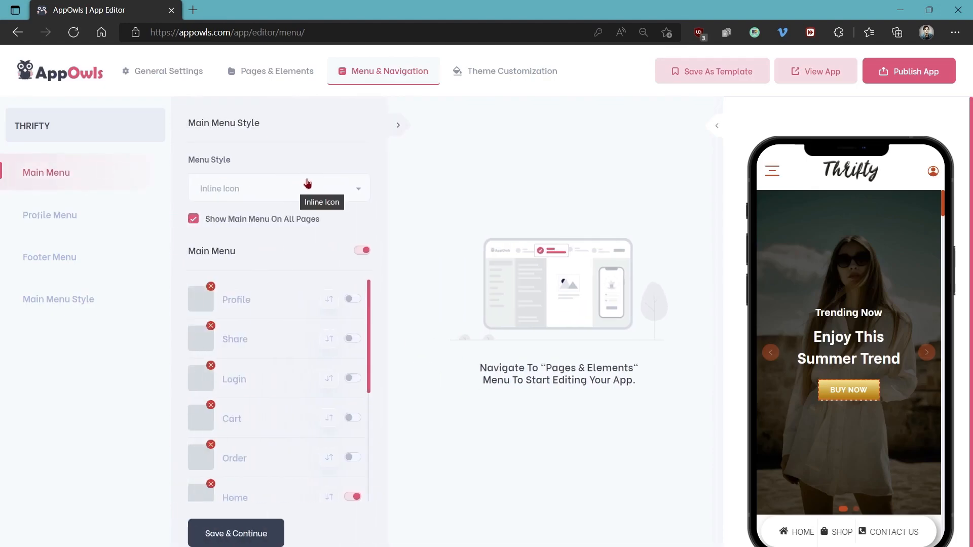
pyautogui.click(354, 300)
pyautogui.click(353, 339)
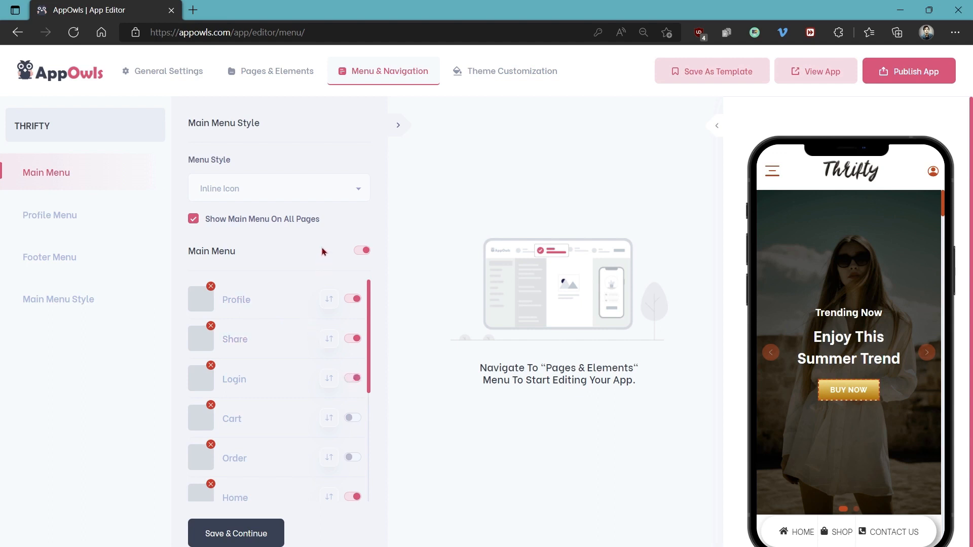
pyautogui.click(65, 219)
pyautogui.click(70, 254)
# Try the Menu Top type in the Main Menu Style settings, and save the menu type as Menu Right
pyautogui.click(60, 302)
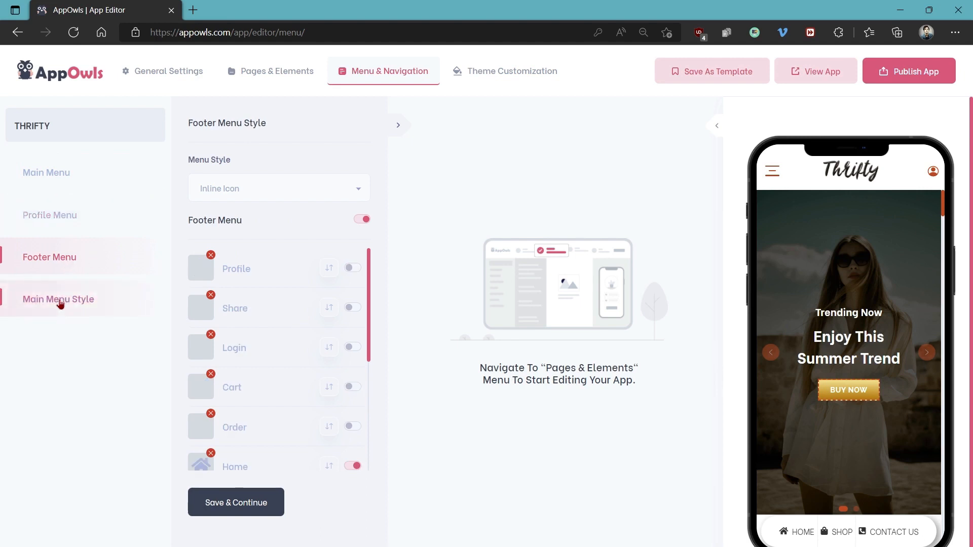
pyautogui.click(223, 195)
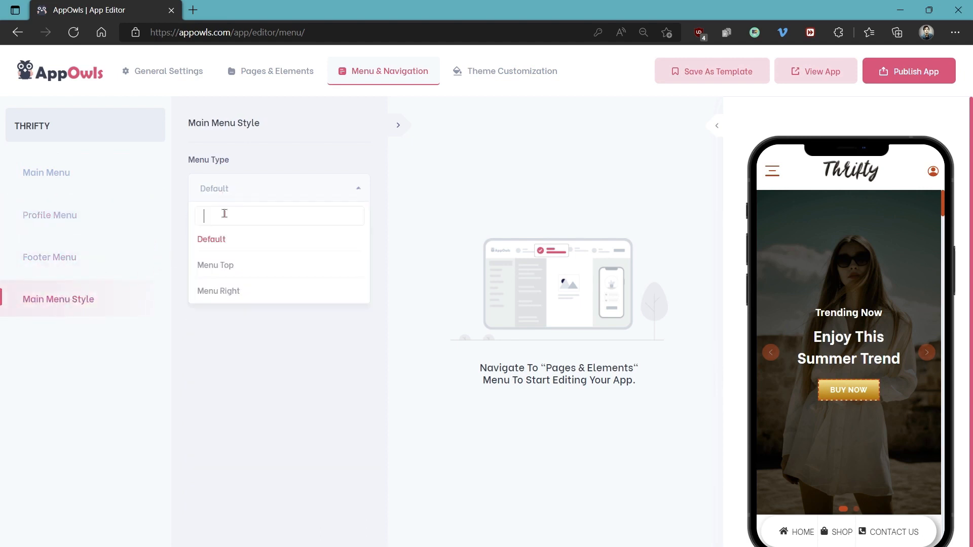
pyautogui.click(226, 265)
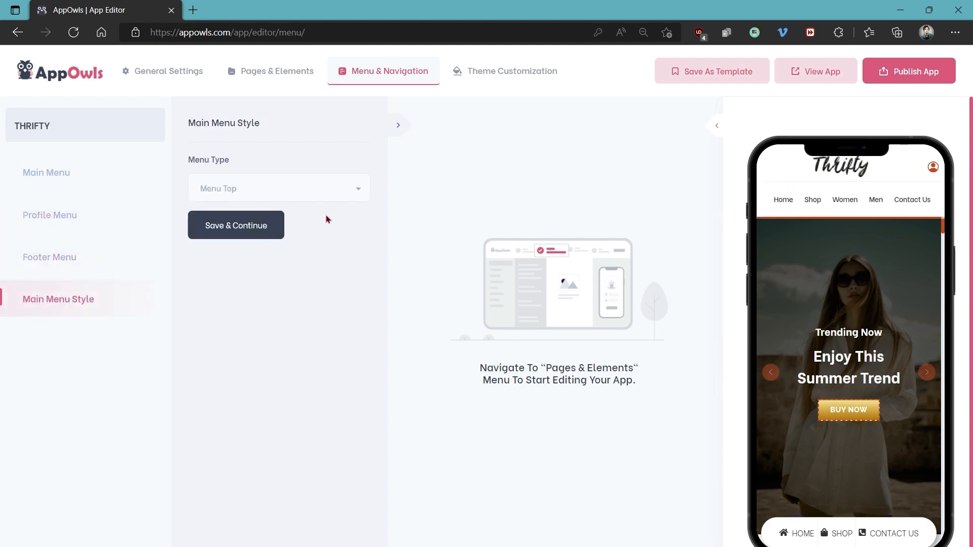
pyautogui.click(282, 202)
pyautogui.click(249, 290)
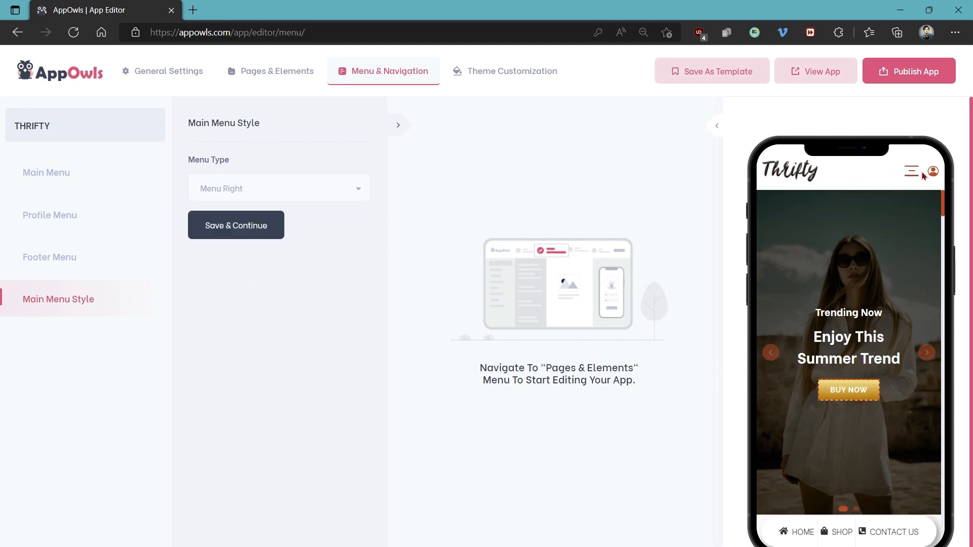
pyautogui.click(241, 230)
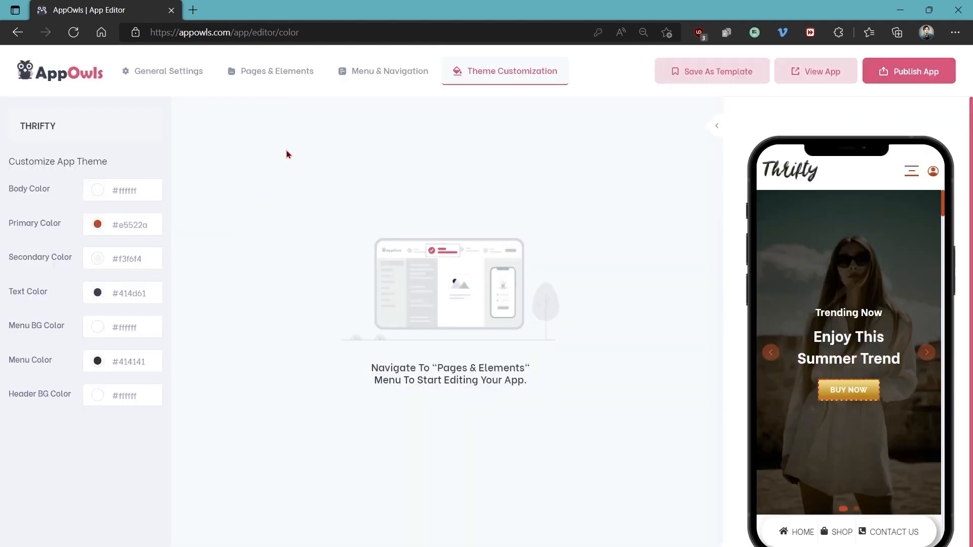
# Set the app theme's primary color to the magenta #c90076
pyautogui.click(104, 223)
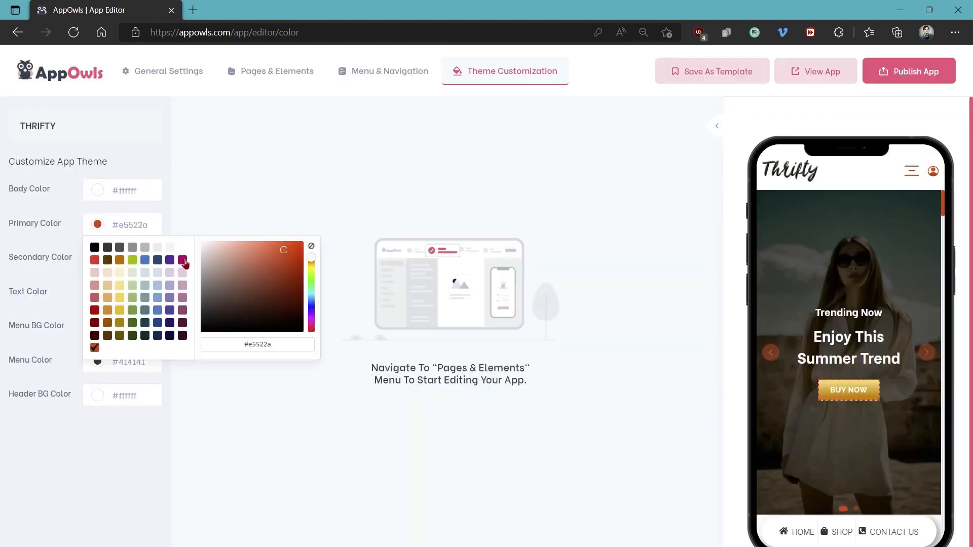
pyautogui.click(182, 260)
pyautogui.click(226, 193)
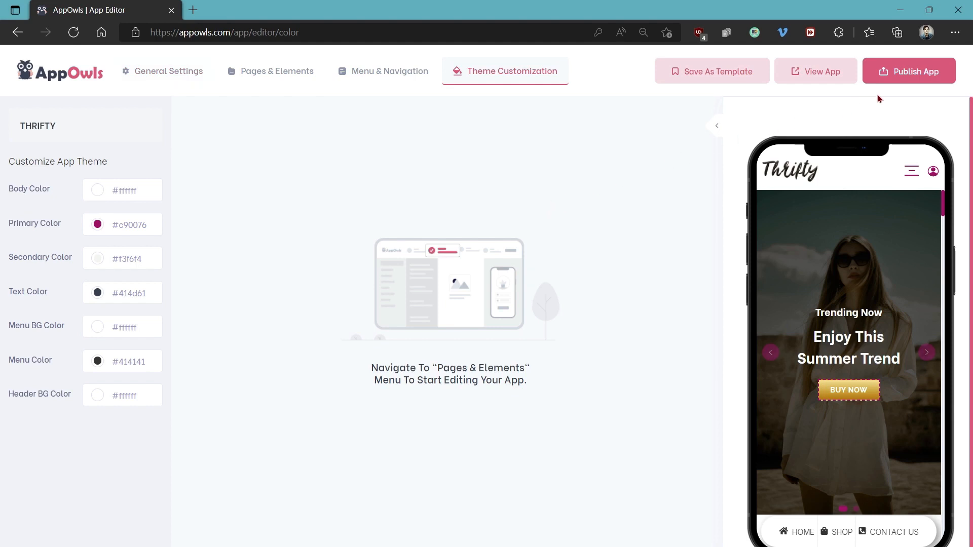
# Publish the THRIFTY app and confirm the publishing
pyautogui.click(917, 71)
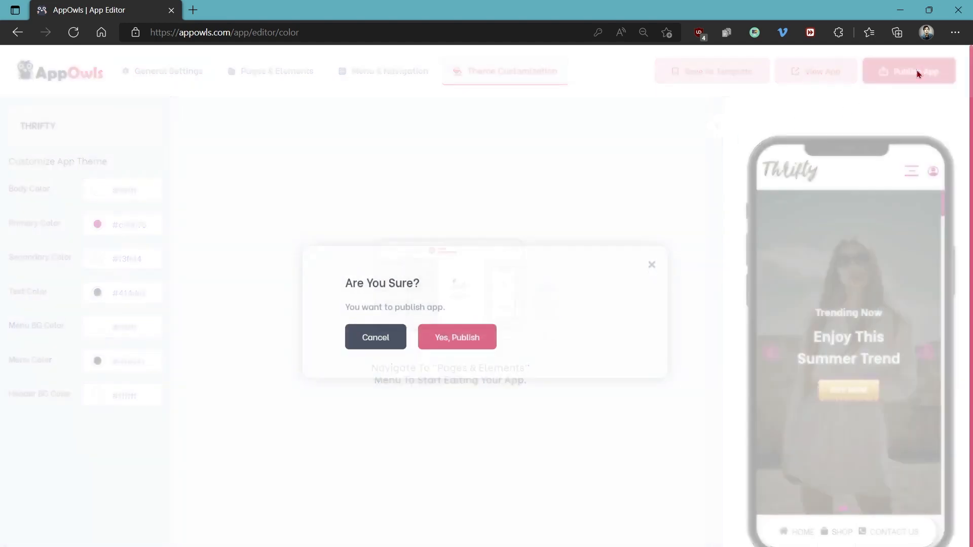
pyautogui.click(553, 351)
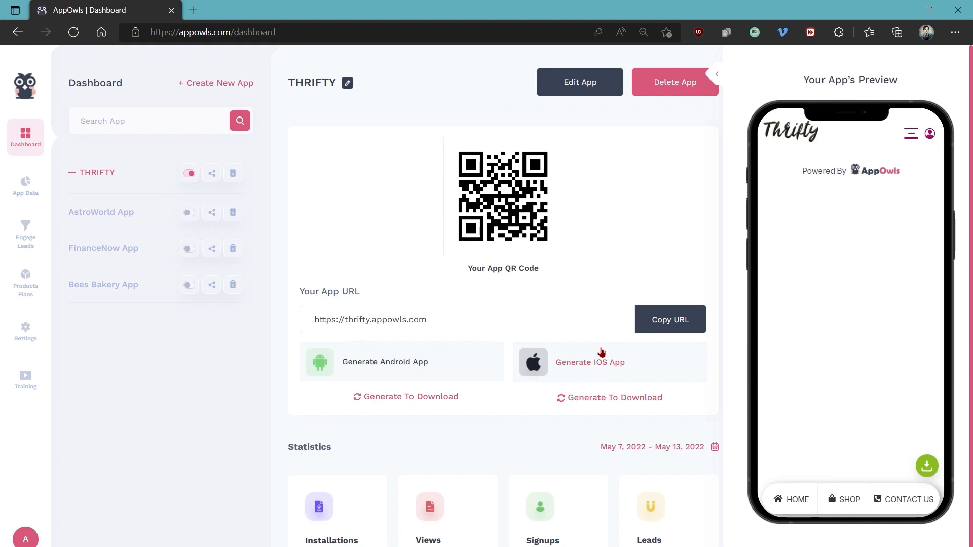
# Generate the Android version of the THRIFTY app from the dashboard and confirm the generation
pyautogui.click(386, 365)
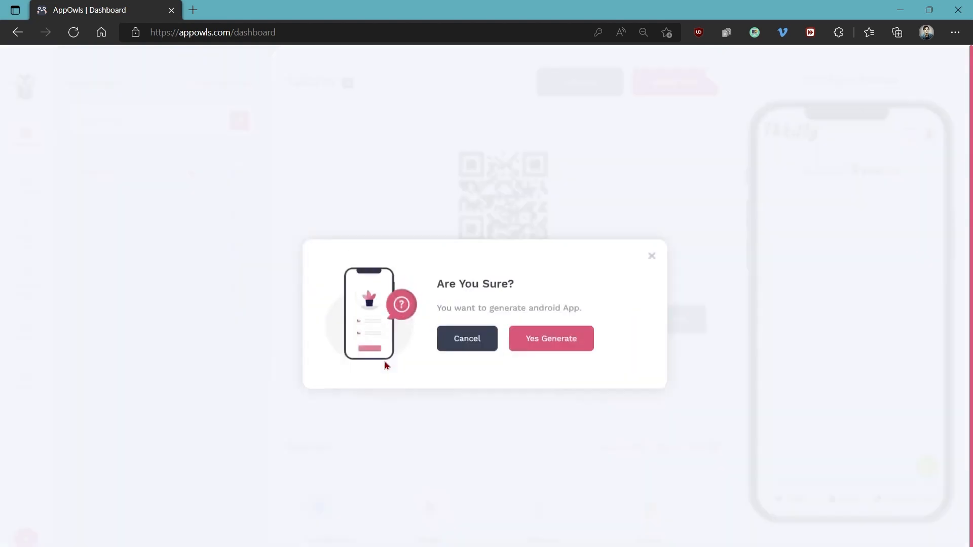
pyautogui.click(651, 265)
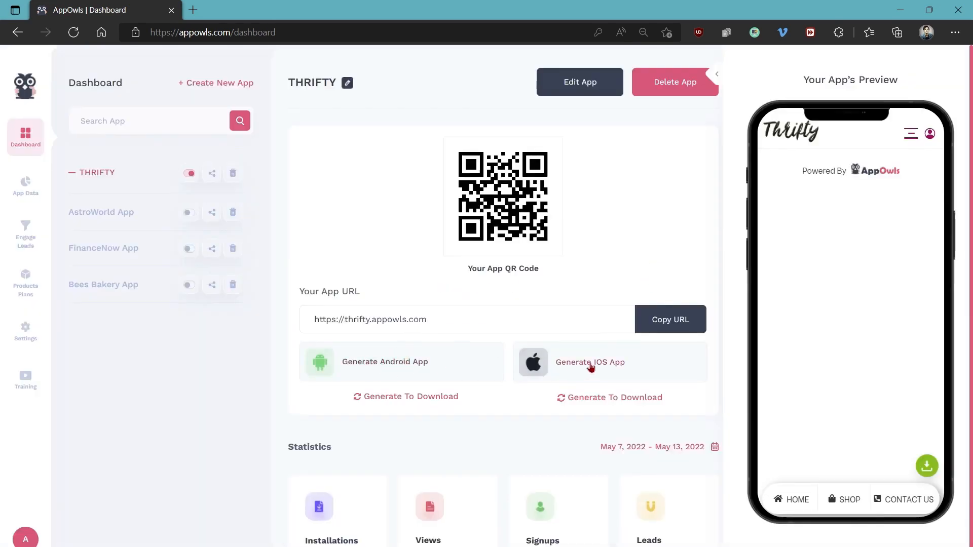
pyautogui.click(433, 367)
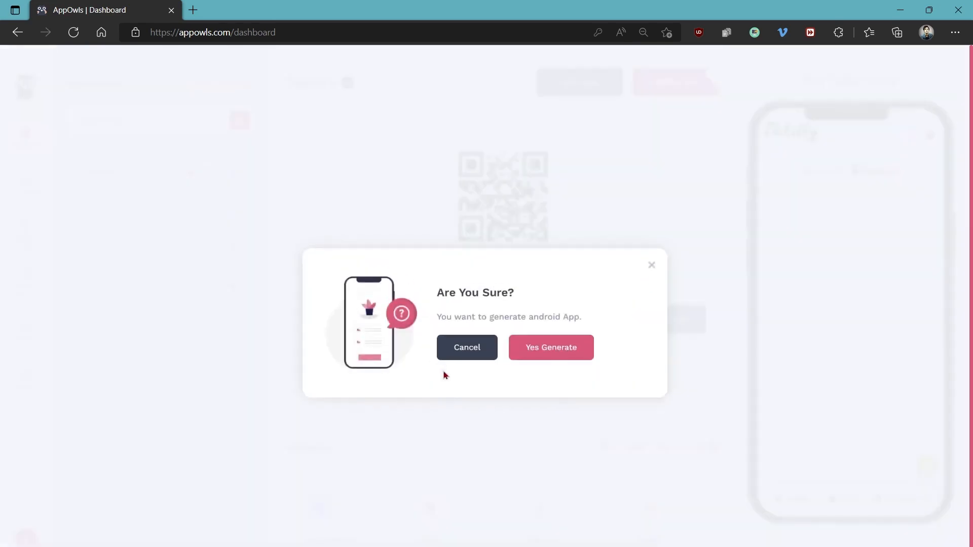
pyautogui.click(553, 354)
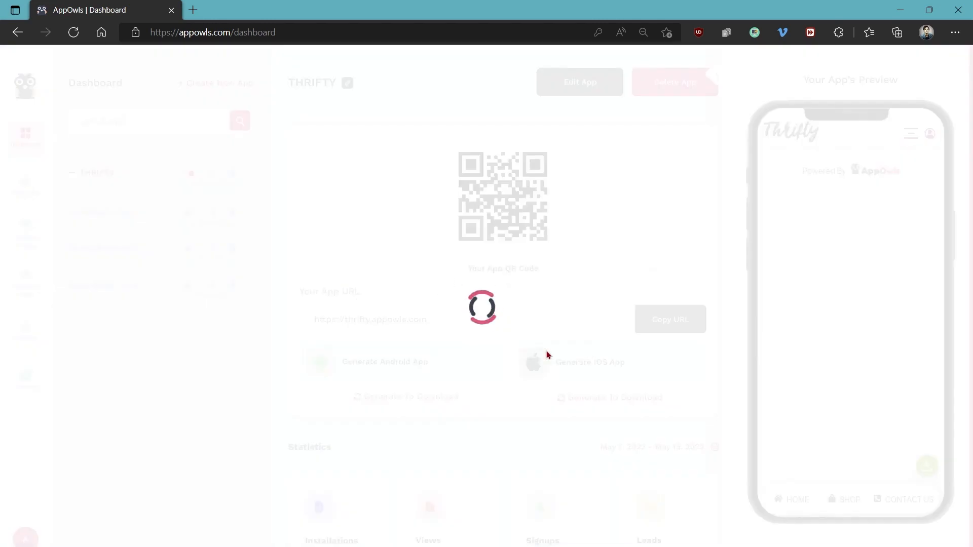